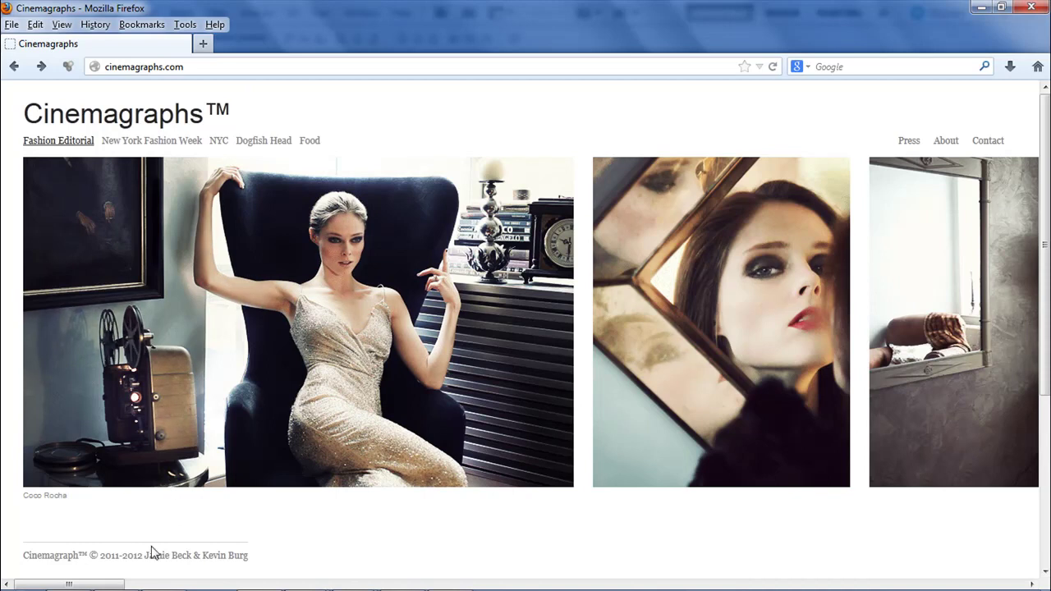
Step: Scroll across the Fashion Editorial cinemagraph gallery on cinemagraphs.com
{"action": "left_click_drag", "start_coordinate": [117, 585], "coordinate": [216, 585]}
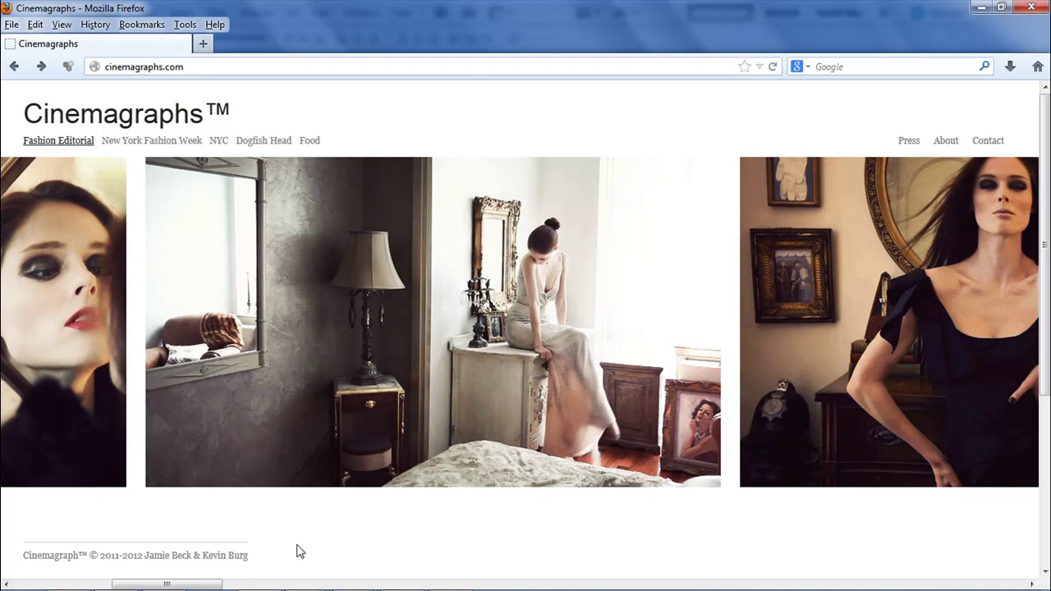
{"action": "left_click_drag", "start_coordinate": [216, 586], "coordinate": [937, 588]}
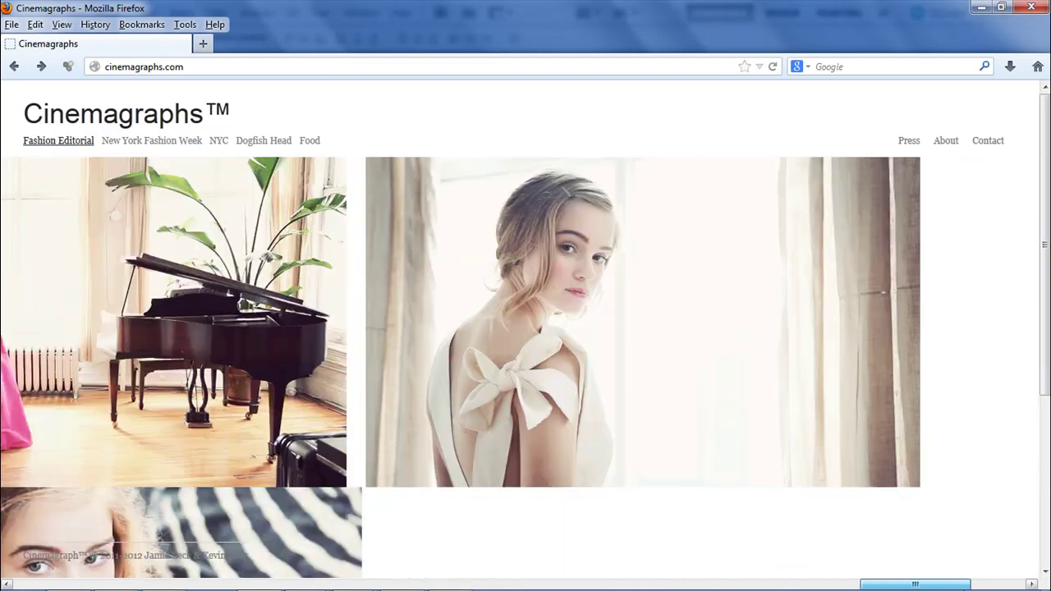
Step: Browse the New York Fashion Week, NYC and Food galleries, then minimize Firefox to reveal Photoshop
{"action": "left_click", "coordinate": [184, 150]}
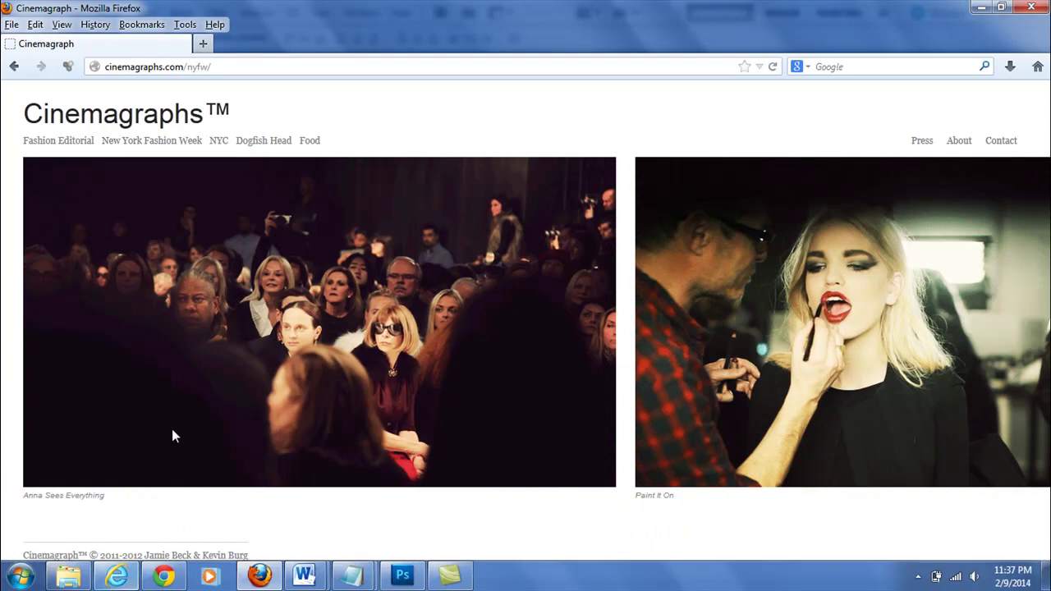
{"action": "left_click", "coordinate": [218, 141]}
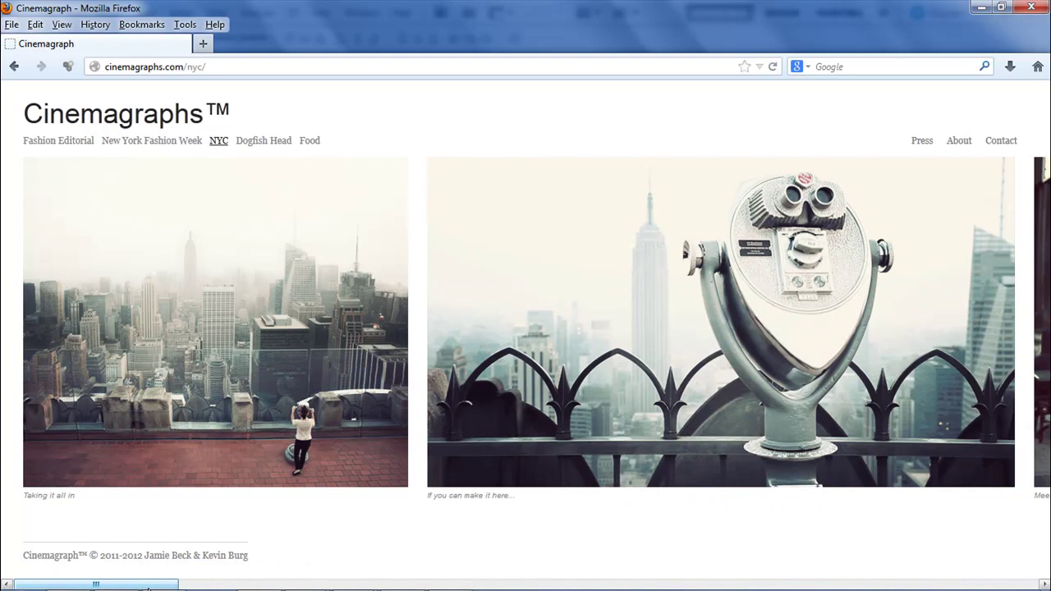
{"action": "left_click_drag", "start_coordinate": [137, 585], "coordinate": [308, 588]}
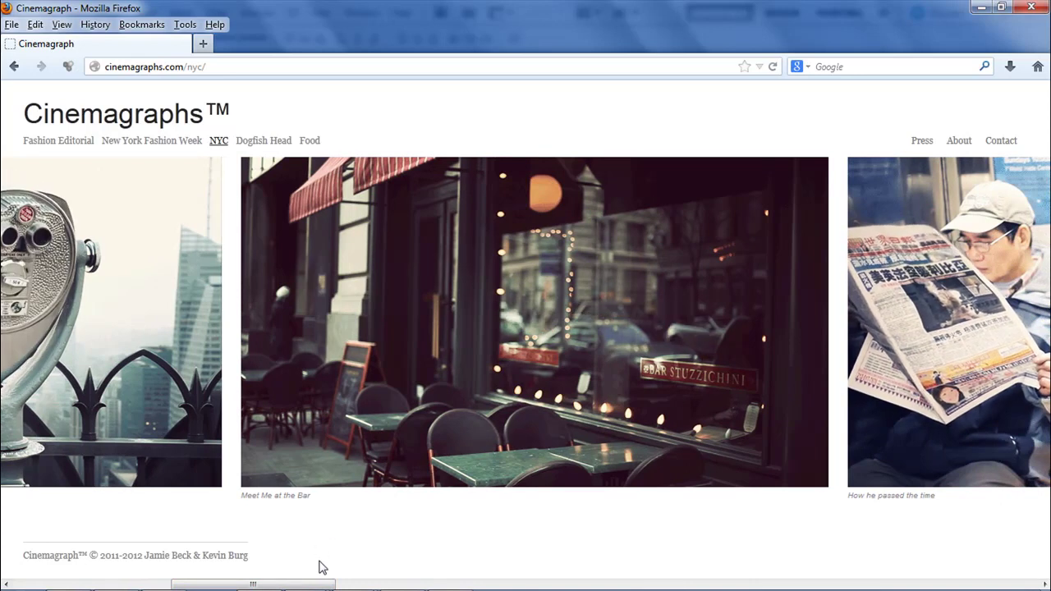
{"action": "left_click_drag", "start_coordinate": [322, 584], "coordinate": [568, 585]}
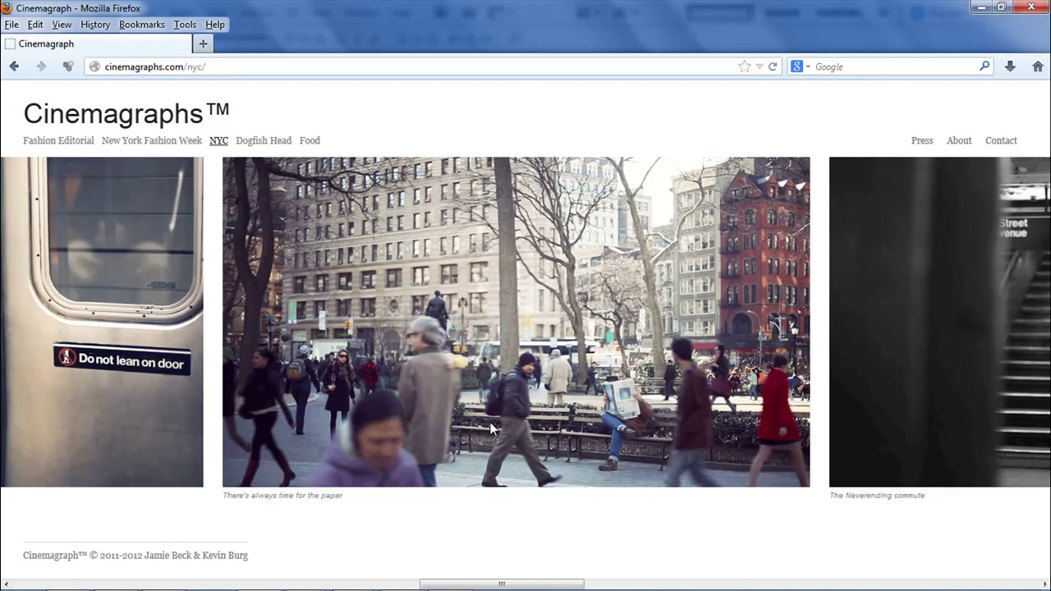
{"action": "left_click_drag", "start_coordinate": [501, 584], "coordinate": [715, 567]}
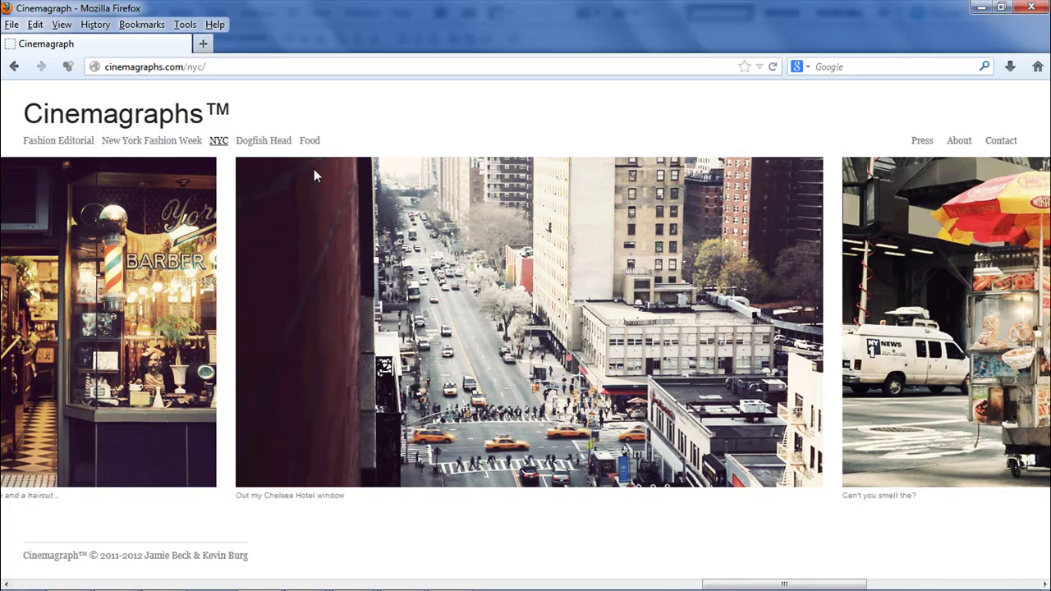
{"action": "left_click", "coordinate": [309, 142]}
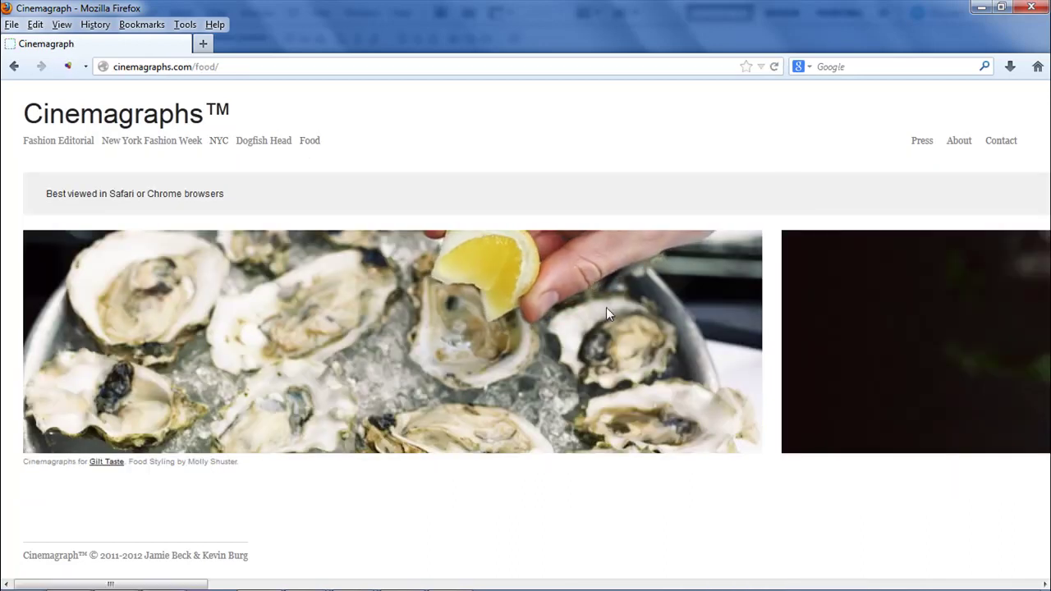
{"action": "left_click", "coordinate": [981, 7]}
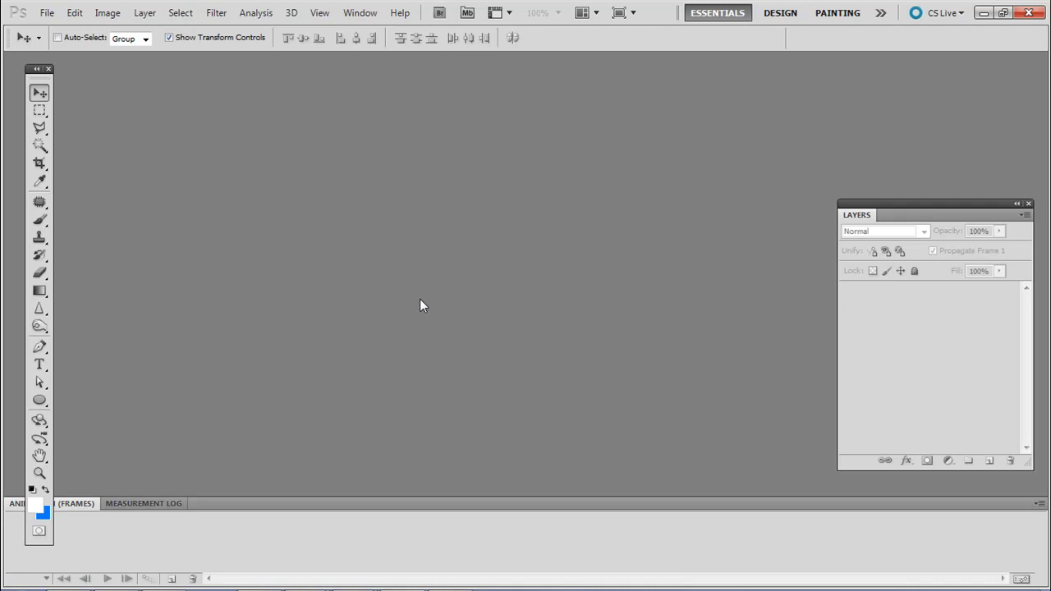
Step: Open the example 1 folder inside animated gifs in Explorer
{"action": "left_click", "coordinate": [69, 578]}
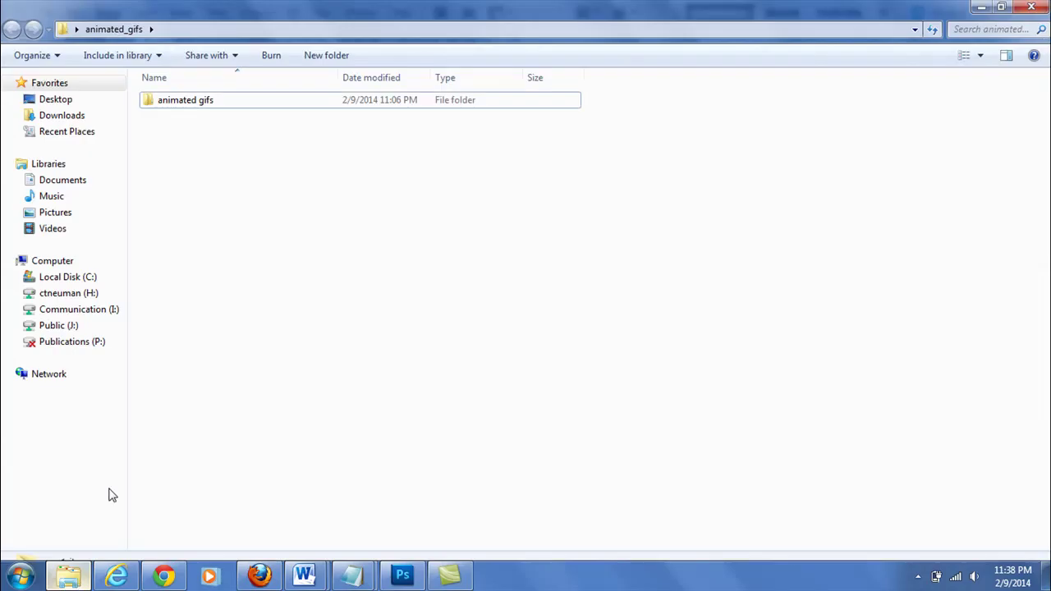
{"action": "double_click", "coordinate": [210, 103]}
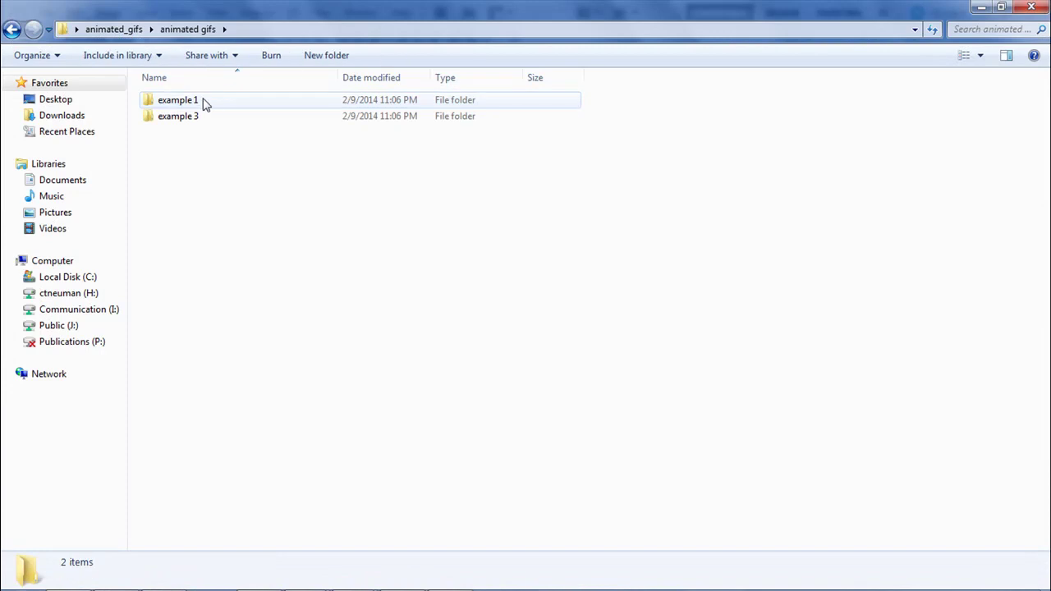
{"action": "left_click", "coordinate": [200, 105]}
{"action": "double_click", "coordinate": [199, 102]}
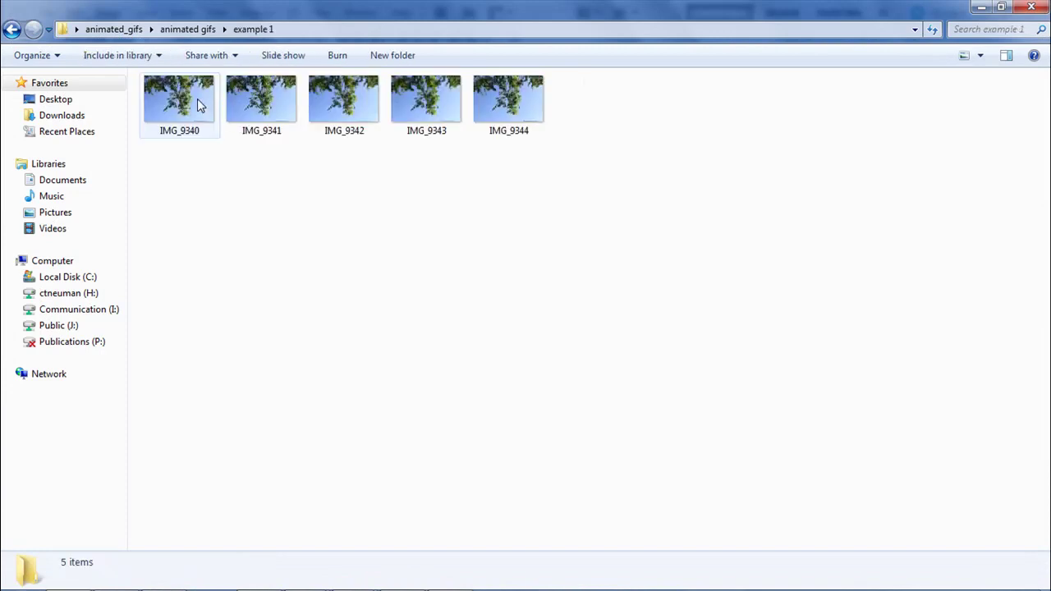
Step: Preview tree photos IMG_9340 to IMG_9343 in Photo Viewer, then return to animated gifs
{"action": "left_click", "coordinate": [197, 117]}
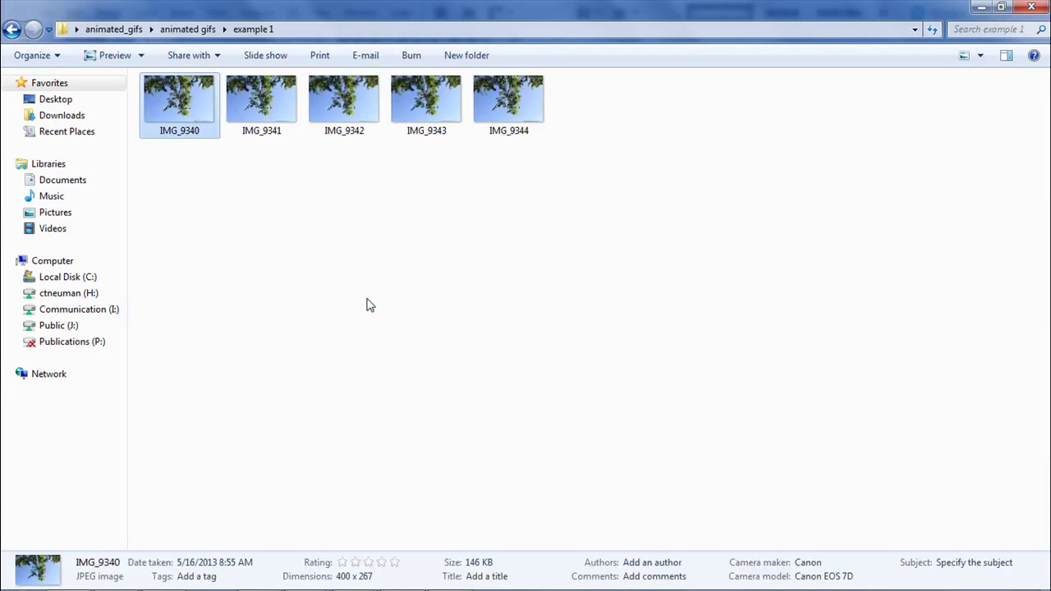
{"action": "key", "text": "Return"}
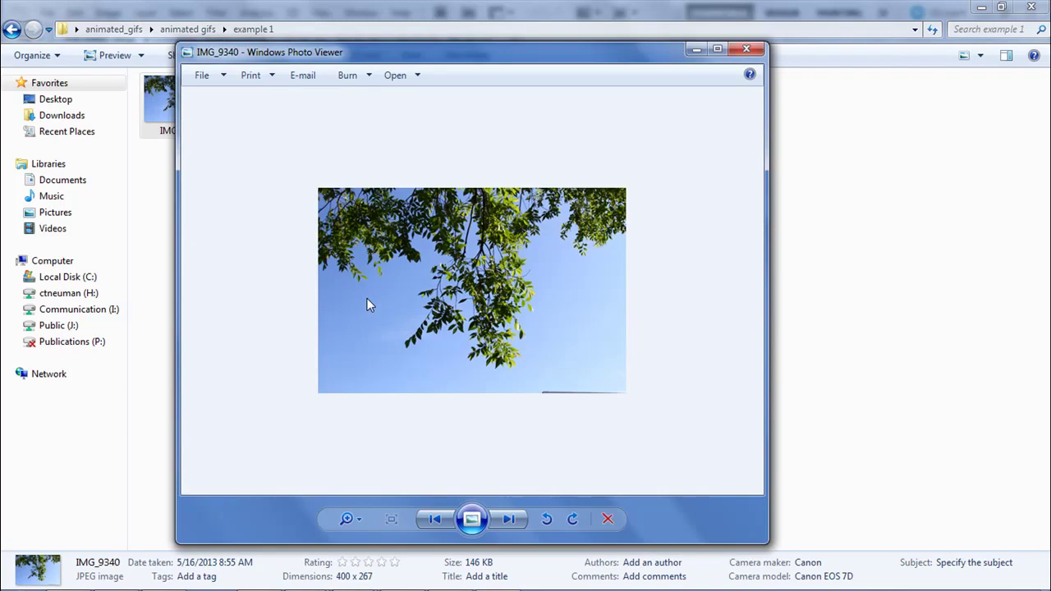
{"action": "key", "text": "Right"}
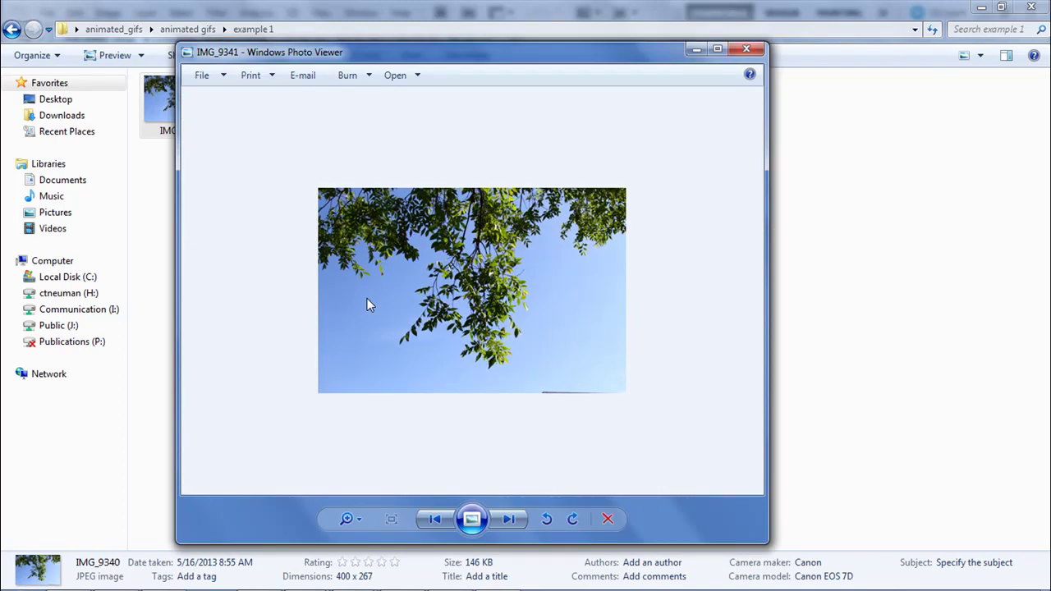
{"action": "key", "text": "Right"}
{"action": "key", "text": "Right"}
{"action": "key", "text": "Right"}
{"action": "key", "text": "Right"}
{"action": "key", "text": "Right"}
{"action": "key", "text": "Right"}
{"action": "key", "text": "Left"}
{"action": "left_click", "coordinate": [748, 50]}
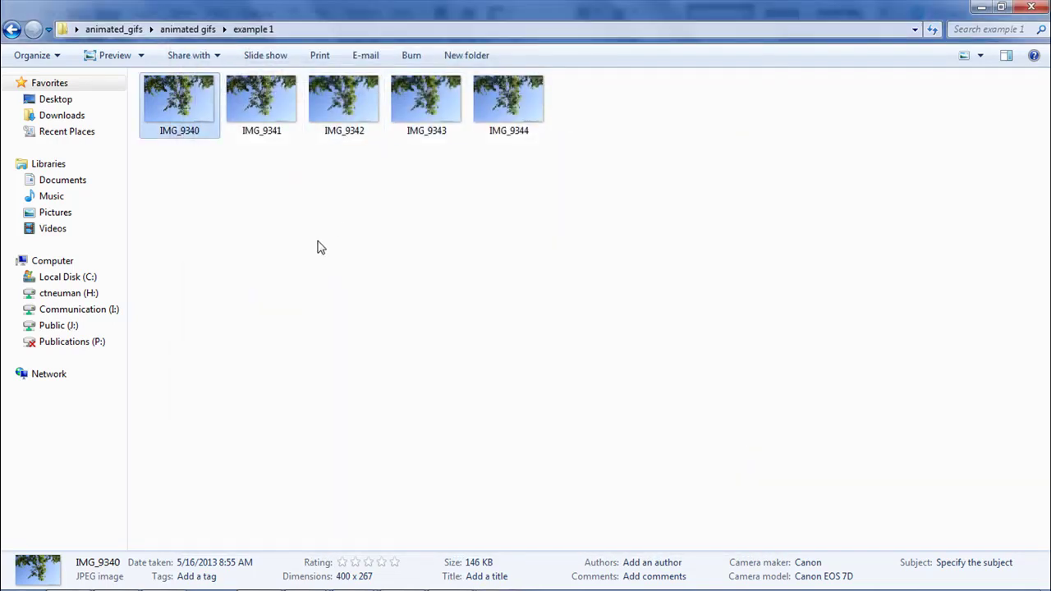
{"action": "left_click", "coordinate": [189, 29]}
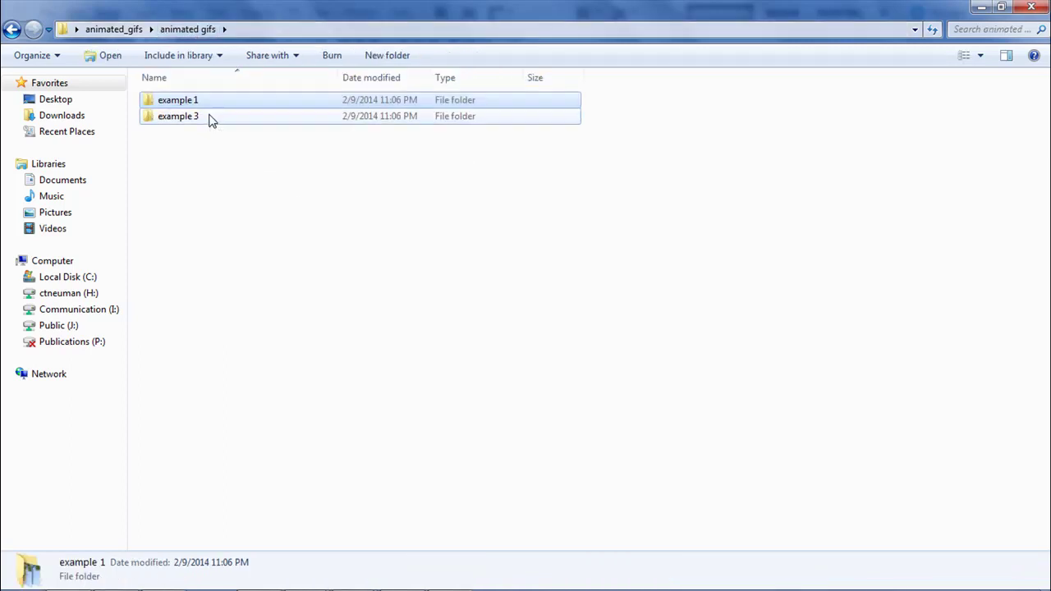
Step: Open example 3 and flip through the koi pond frames from IMG_9380 in Photo Viewer, then close it
{"action": "double_click", "coordinate": [211, 117]}
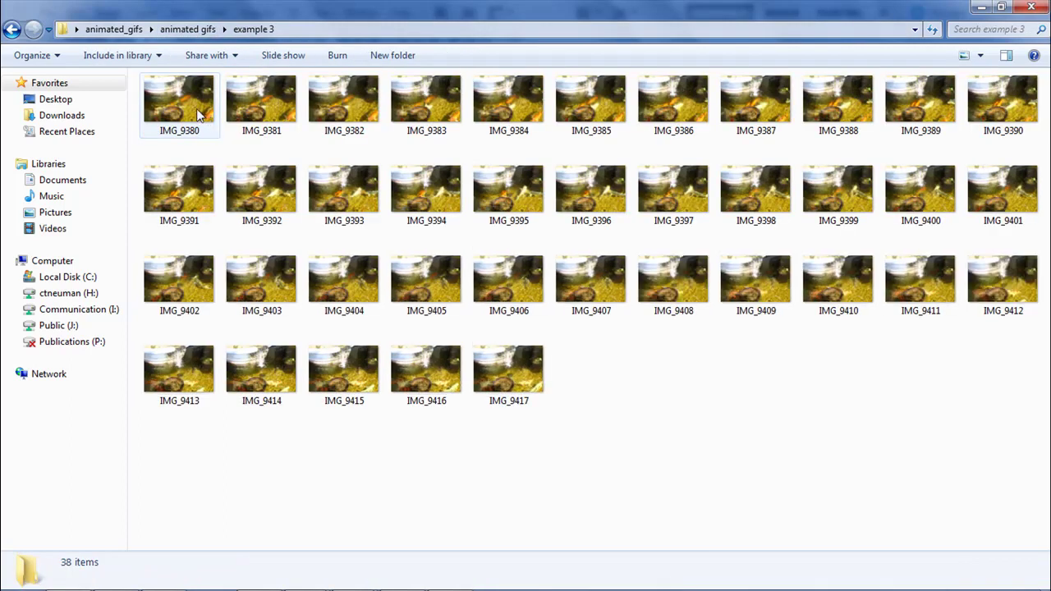
{"action": "left_click", "coordinate": [197, 115]}
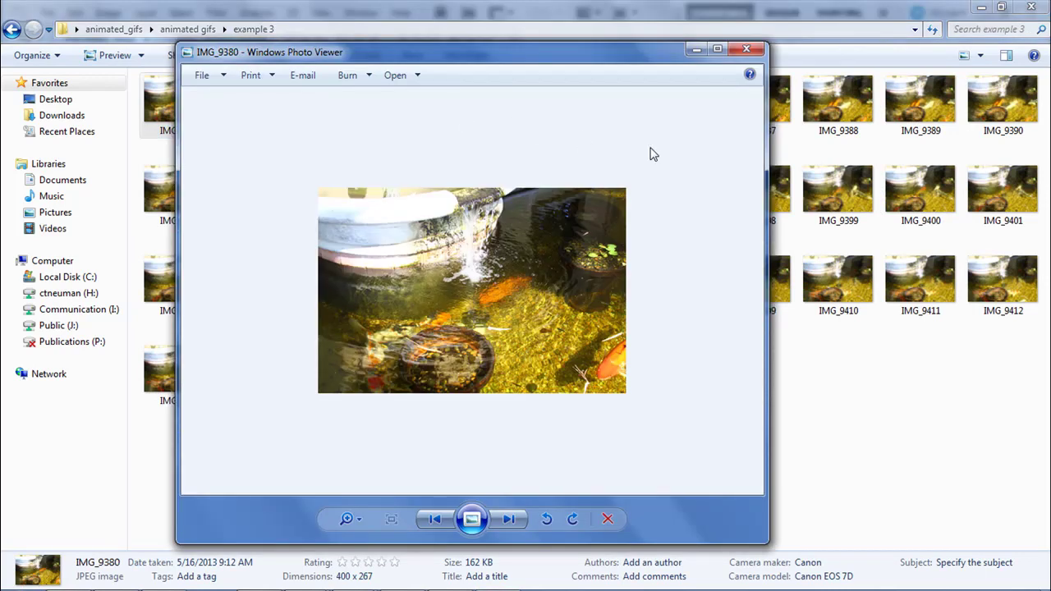
{"action": "key", "text": "Right"}
{"action": "key", "text": "Right"}
{"action": "key", "text": "Right"}
{"action": "key", "text": "Right"}
{"action": "key", "text": "Right"}
{"action": "key", "text": "Right"}
{"action": "key", "text": "Right"}
{"action": "key", "text": "Right"}
{"action": "key", "text": "Right"}
{"action": "key", "text": "Right"}
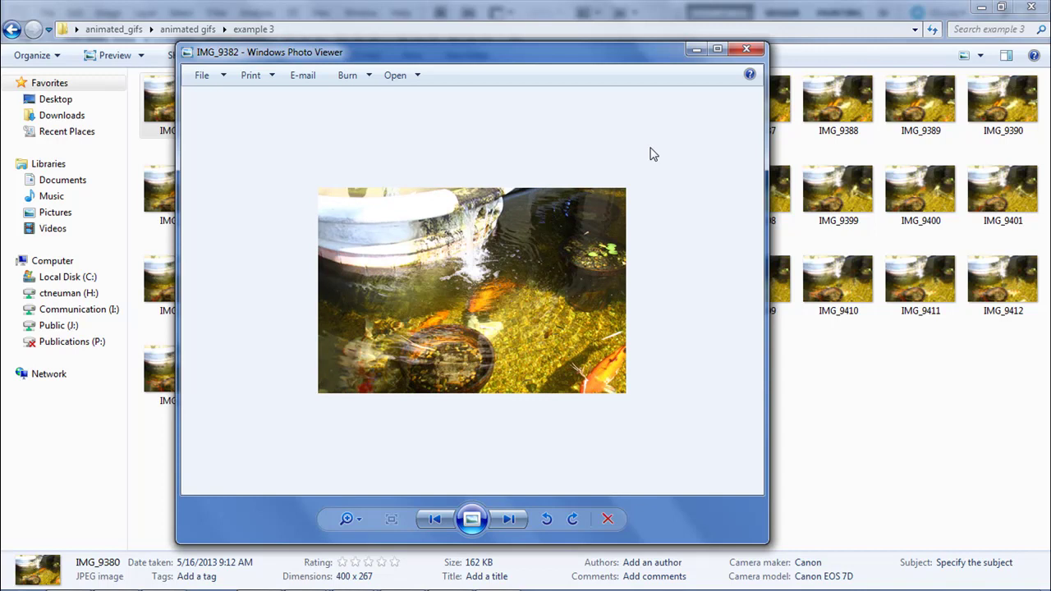
{"action": "key", "text": "Right"}
{"action": "key", "text": "Right"}
{"action": "key", "text": "Right"}
{"action": "key", "text": "Right"}
{"action": "key", "text": "Right"}
{"action": "key", "text": "Right"}
{"action": "key", "text": "Right"}
{"action": "key", "text": "Right"}
{"action": "key", "text": "Right"}
{"action": "key", "text": "Right"}
{"action": "key", "text": "Right"}
{"action": "key", "text": "Right"}
{"action": "key", "text": "Right"}
{"action": "key", "text": "Right"}
{"action": "key", "text": "Right"}
{"action": "key", "text": "Right"}
{"action": "key", "text": "Right"}
{"action": "key", "text": "Right"}
{"action": "key", "text": "Right"}
{"action": "key", "text": "Right"}
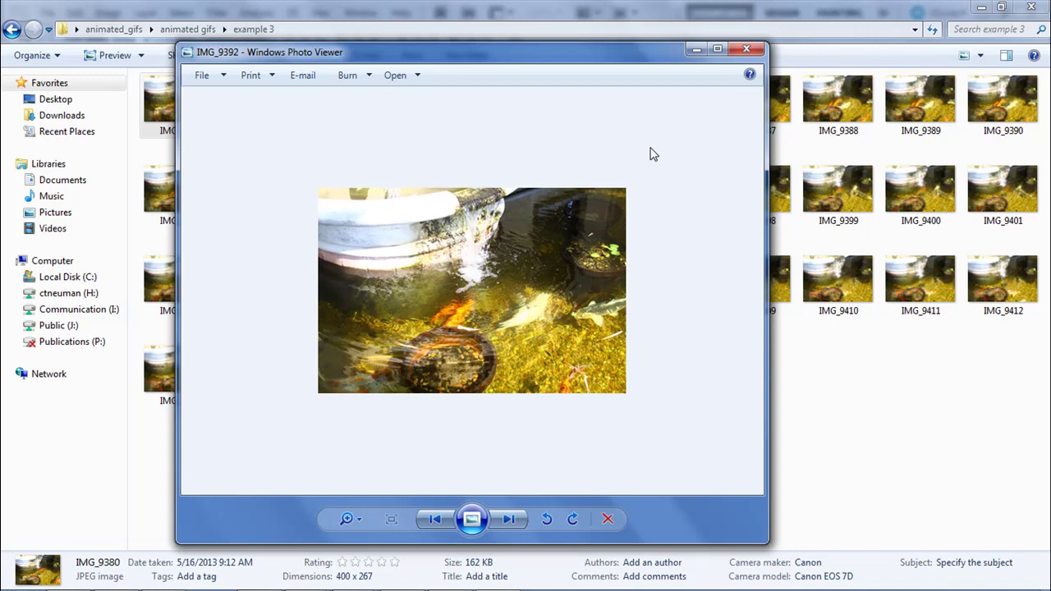
{"action": "key", "text": "Left"}
{"action": "key", "text": "Left"}
{"action": "key", "text": "Left"}
{"action": "key", "text": "Left"}
{"action": "key", "text": "Left"}
{"action": "key", "text": "Left"}
{"action": "key", "text": "Left"}
{"action": "key", "text": "Left"}
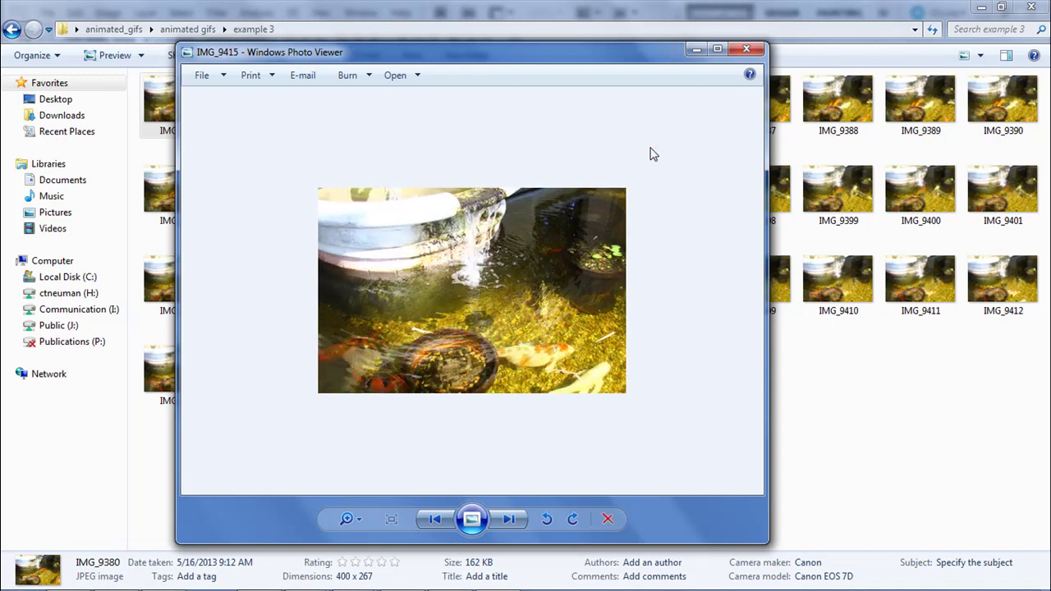
{"action": "key", "text": "Left"}
{"action": "key", "text": "Left"}
{"action": "key", "text": "Left"}
{"action": "key", "text": "Left"}
{"action": "key", "text": "Left"}
{"action": "key", "text": "Left"}
{"action": "key", "text": "Left"}
{"action": "key", "text": "Left"}
{"action": "key", "text": "Left"}
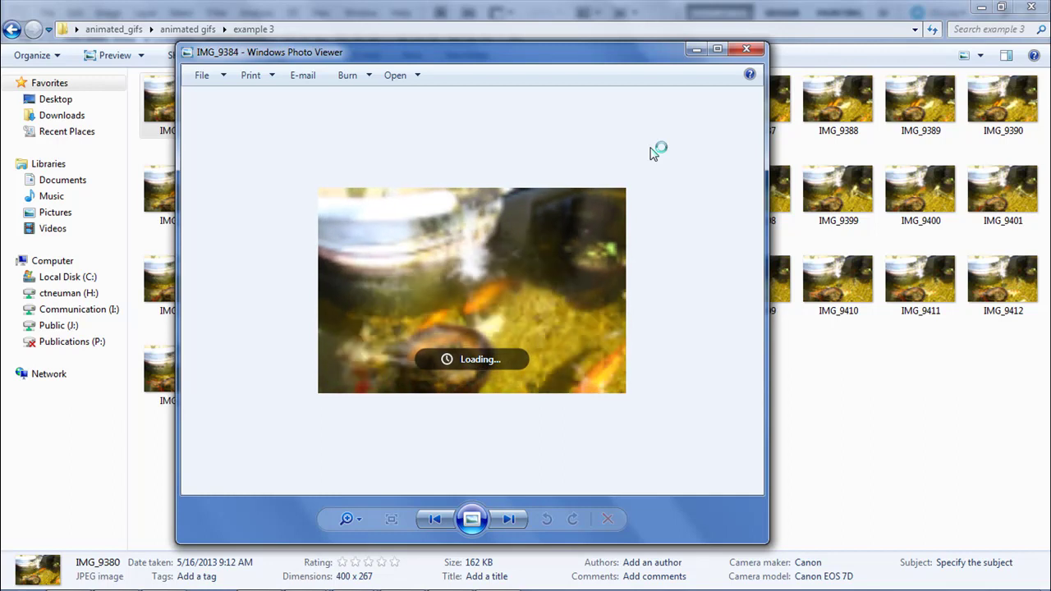
{"action": "key", "text": "Right"}
{"action": "key", "text": "Right"}
{"action": "key", "text": "Right"}
{"action": "key", "text": "Right"}
{"action": "key", "text": "Right"}
{"action": "key", "text": "Right"}
{"action": "key", "text": "Right"}
{"action": "key", "text": "Right"}
{"action": "key", "text": "Right"}
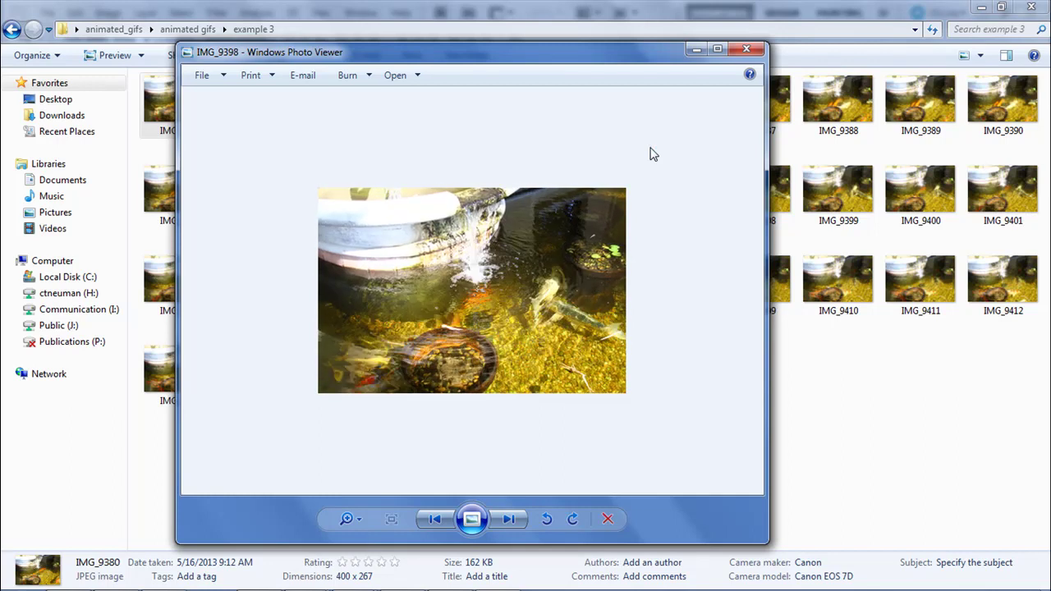
{"action": "key", "text": "Right"}
{"action": "key", "text": "Right"}
{"action": "key", "text": "Right"}
{"action": "key", "text": "Right"}
{"action": "key", "text": "Right"}
{"action": "key", "text": "Right"}
{"action": "key", "text": "Right"}
{"action": "key", "text": "Right"}
{"action": "key", "text": "Right"}
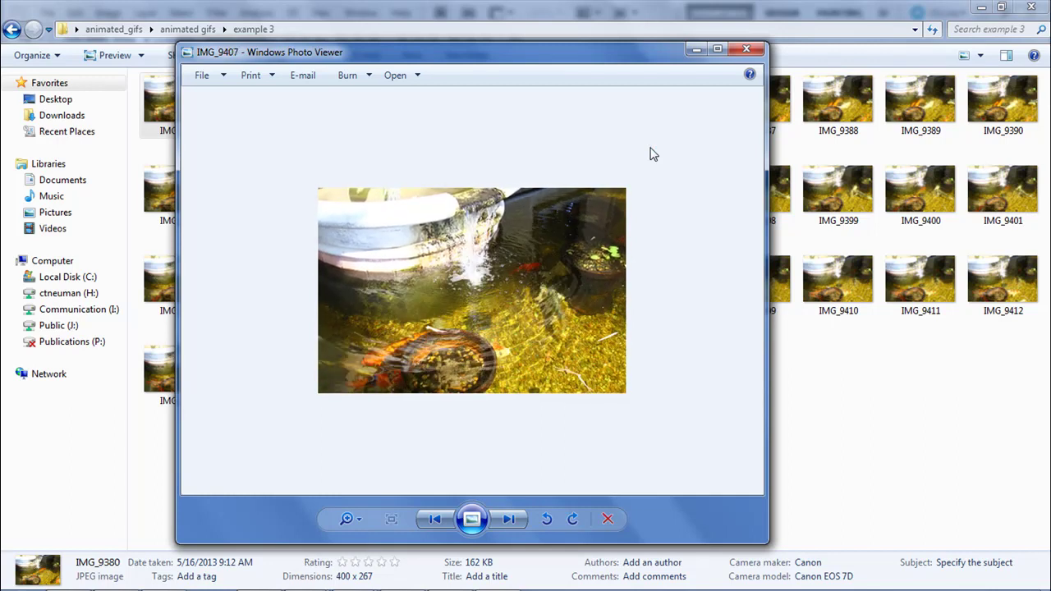
{"action": "key", "text": "Right"}
{"action": "key", "text": "Right"}
{"action": "key", "text": "Right"}
{"action": "key", "text": "Right"}
{"action": "key", "text": "Right"}
{"action": "key", "text": "Right"}
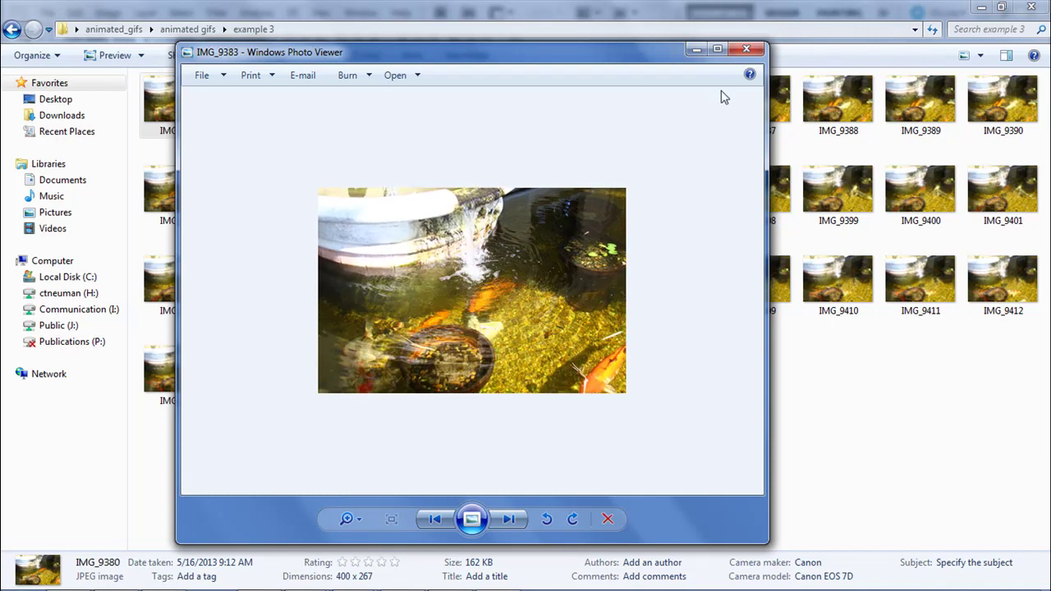
{"action": "left_click", "coordinate": [745, 51]}
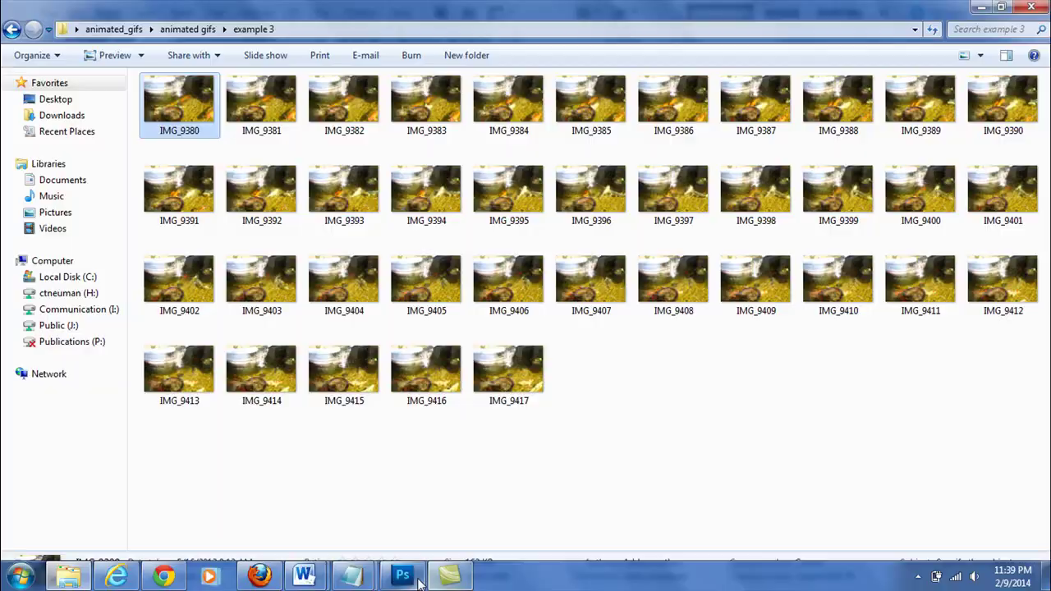
Step: Open pond photos IMG_9380 through IMG_9387 from example 3 as eight separate documents
{"action": "left_click", "coordinate": [401, 575]}
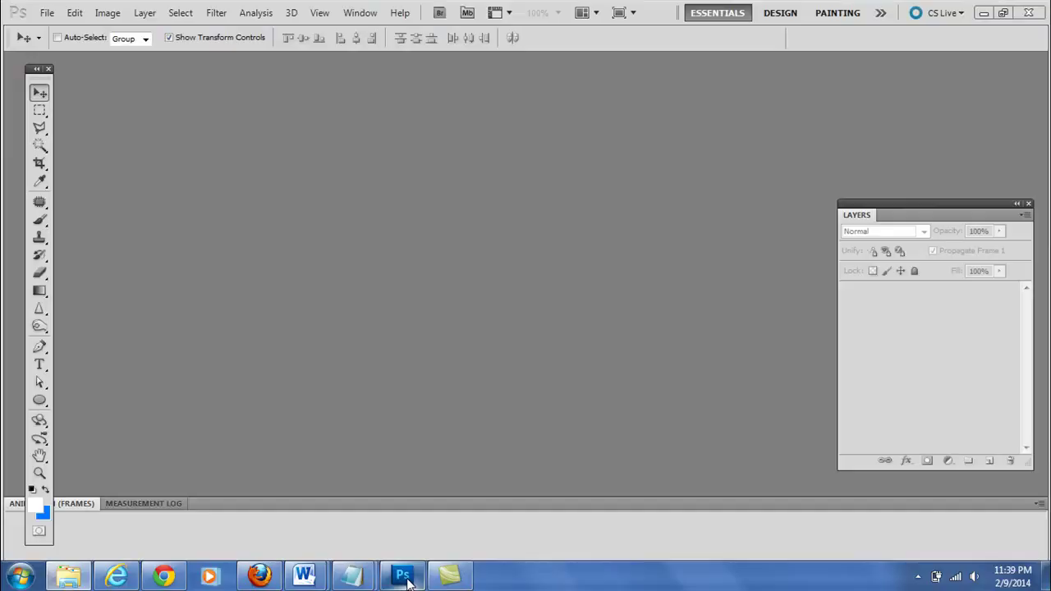
{"action": "double_click", "coordinate": [295, 235]}
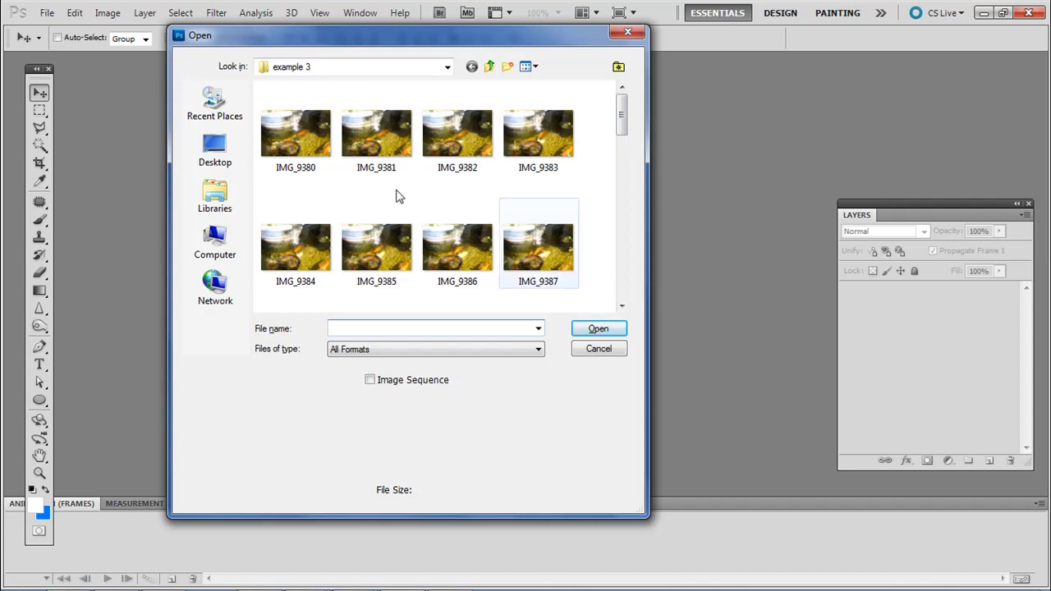
{"action": "left_click", "coordinate": [309, 151]}
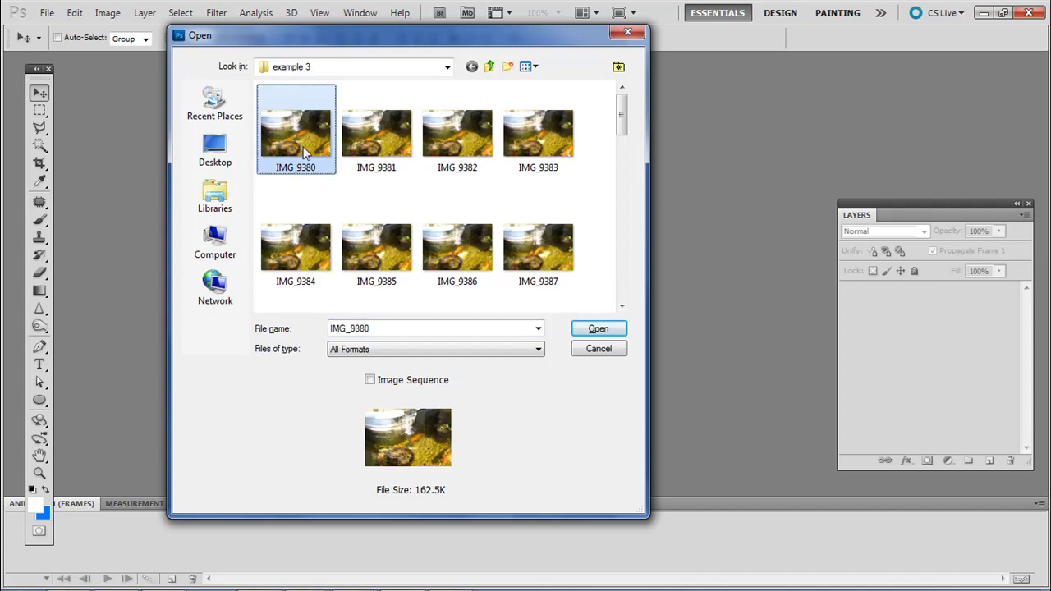
{"action": "left_click", "coordinate": [542, 257], "text": "shift"}
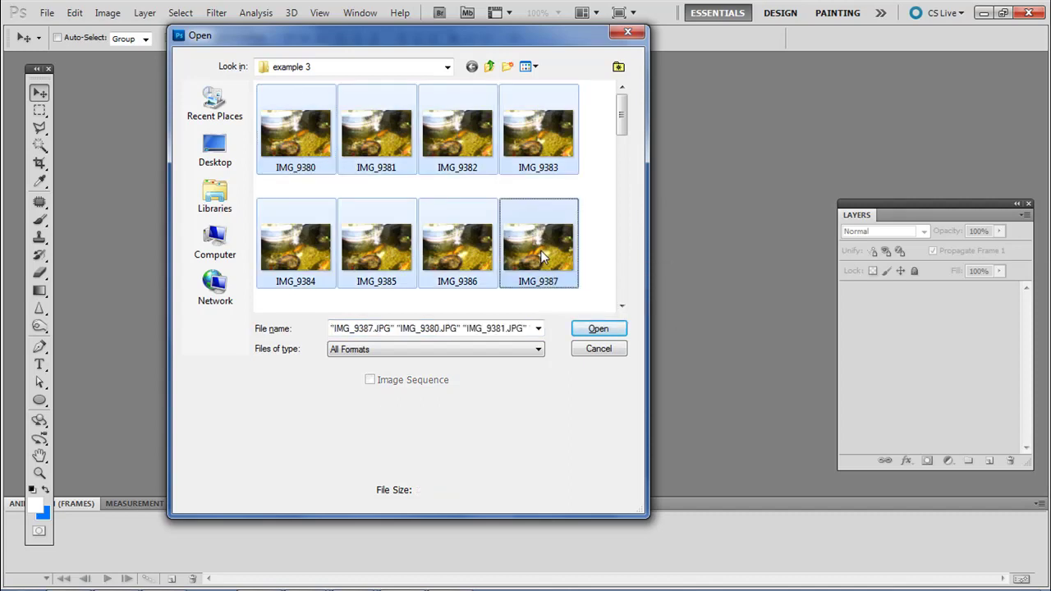
{"action": "left_click", "coordinate": [596, 329]}
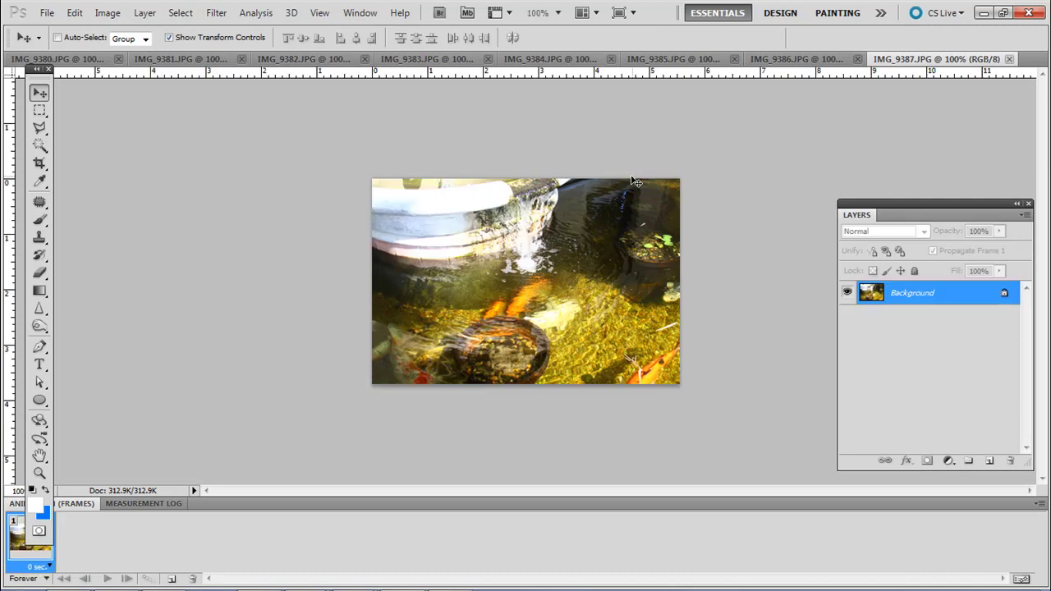
Step: Drag the IMG_9381 photo into IMG_9380 as Layer 1 and close IMG_9381
{"action": "left_click", "coordinate": [183, 59]}
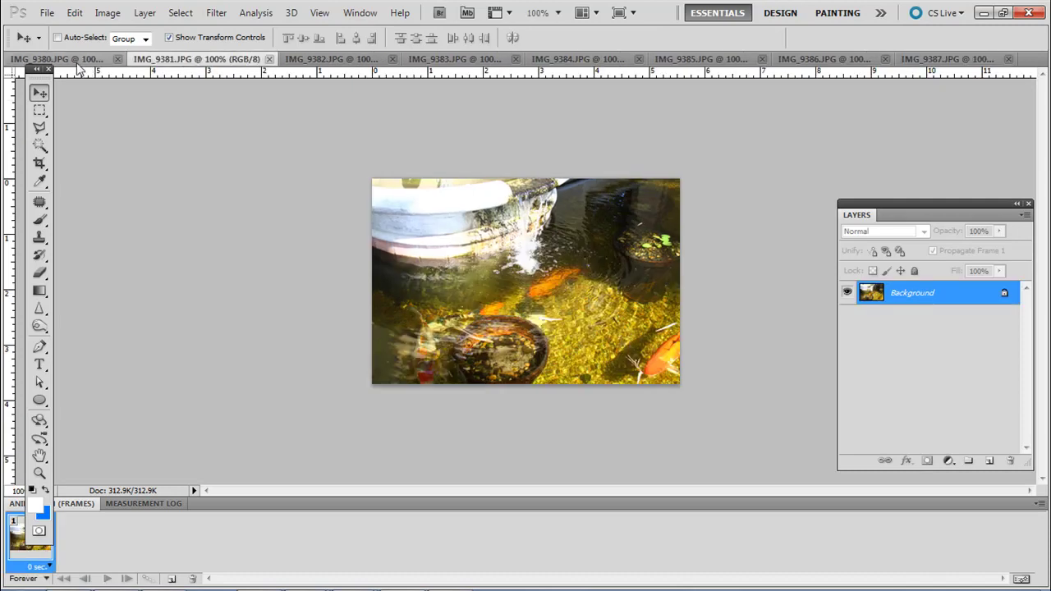
{"action": "left_click", "coordinate": [70, 59]}
{"action": "left_click", "coordinate": [194, 61]}
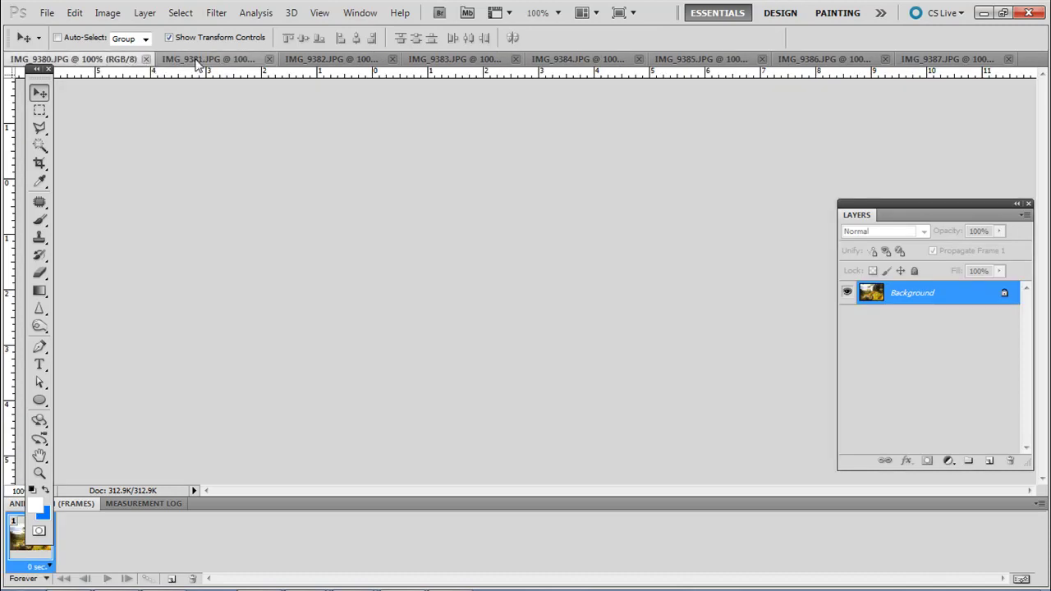
{"action": "left_click_drag", "start_coordinate": [197, 65], "coordinate": [598, 147]}
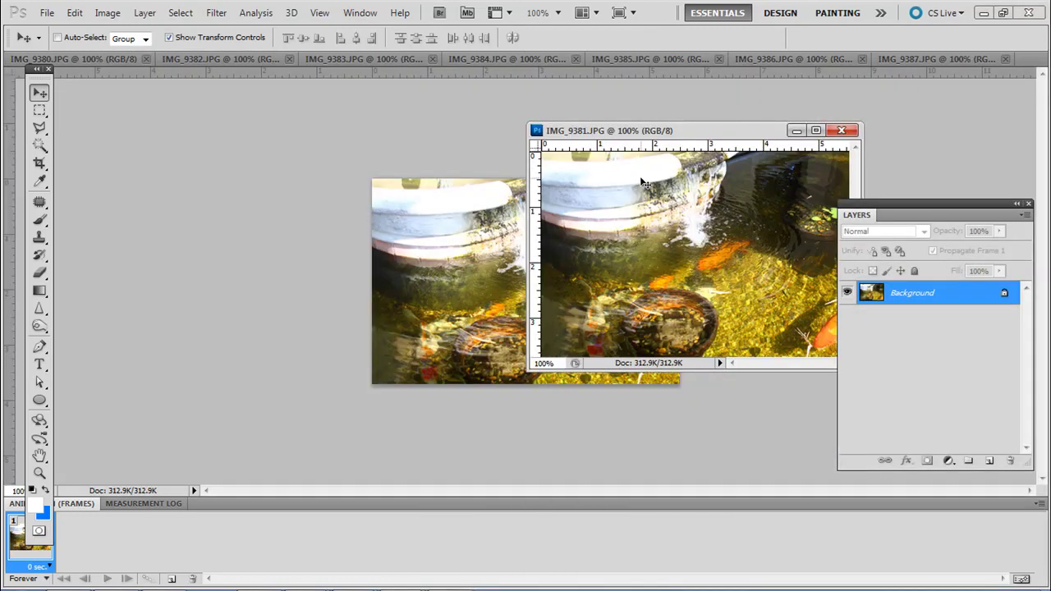
{"action": "left_click_drag", "start_coordinate": [506, 227], "coordinate": [438, 253]}
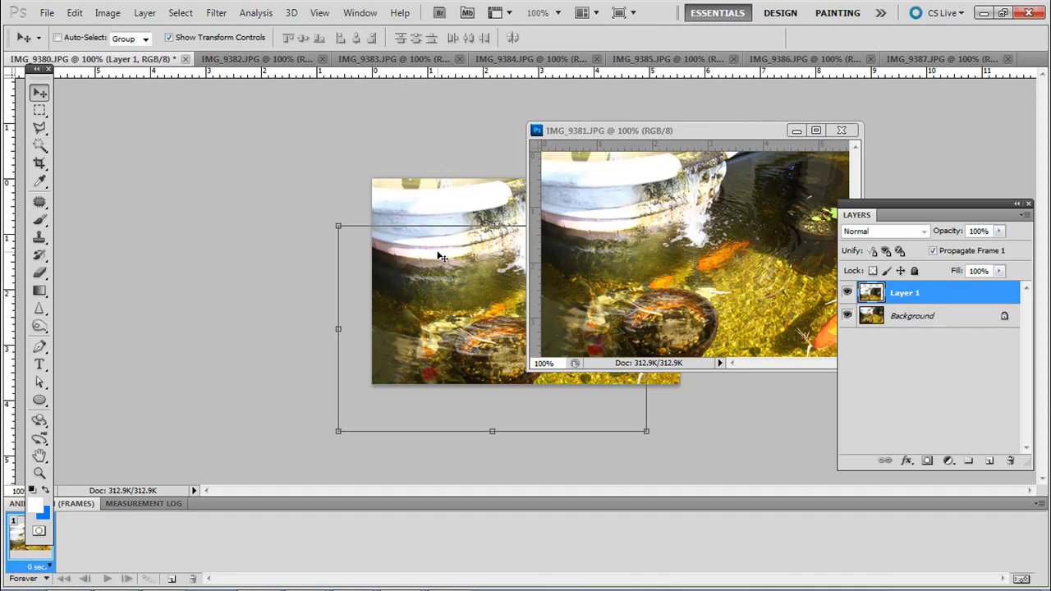
{"action": "left_click", "coordinate": [841, 131]}
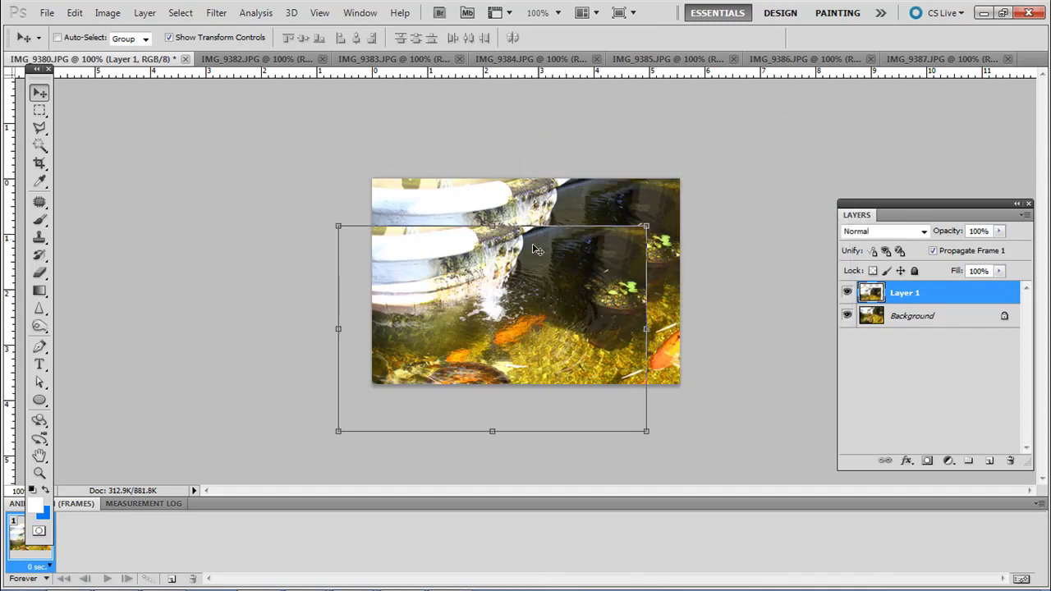
Step: Align Layer 1 exactly over the background photo, checking the View snapping options
{"action": "left_click_drag", "start_coordinate": [527, 284], "coordinate": [558, 214]}
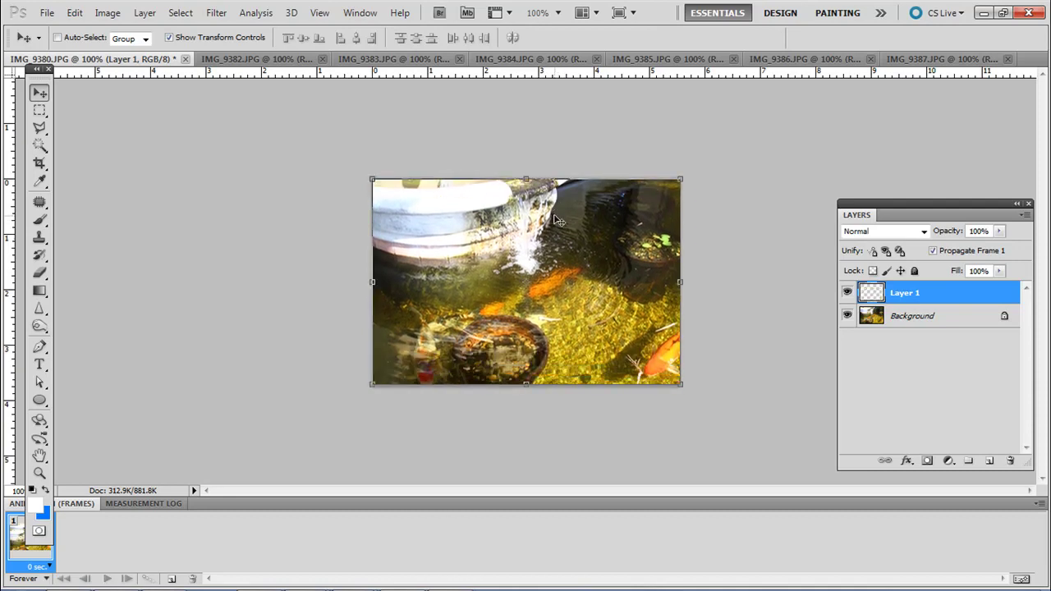
{"action": "left_click", "coordinate": [319, 13]}
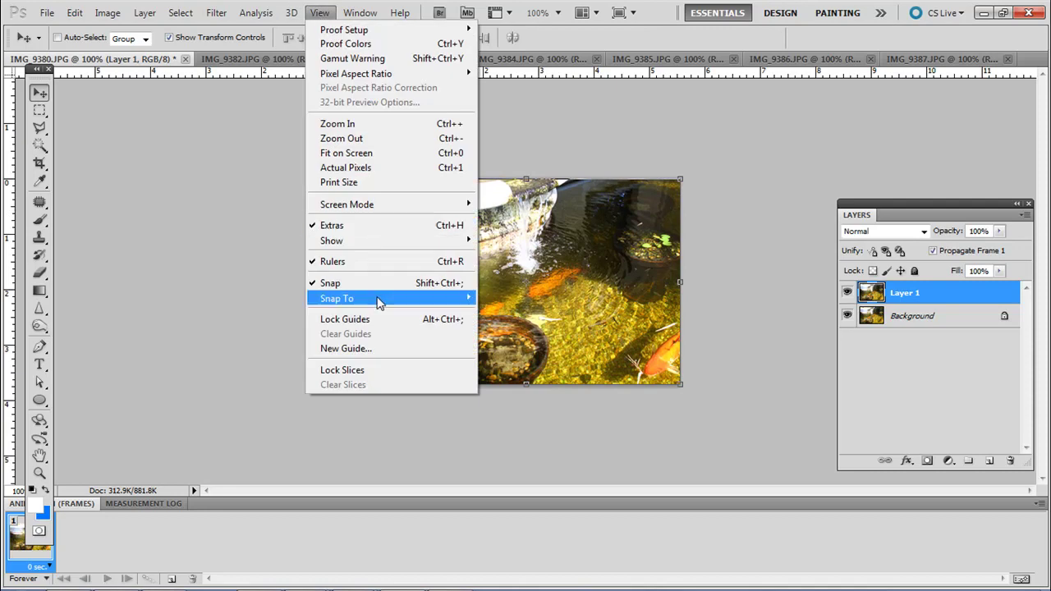
{"action": "mouse_move", "coordinate": [385, 303]}
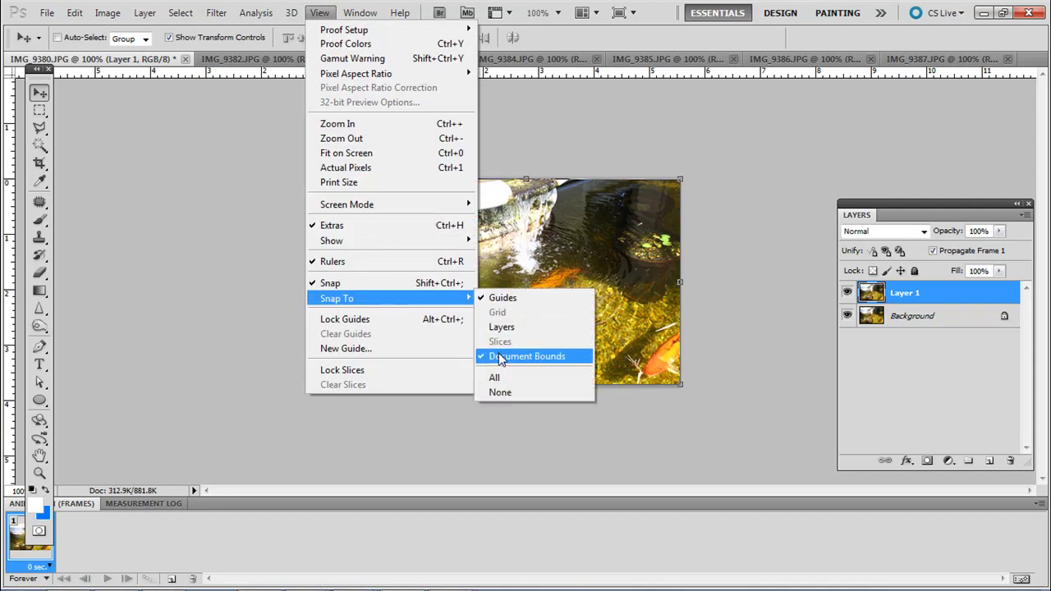
{"action": "left_click", "coordinate": [218, 268]}
{"action": "left_click_drag", "start_coordinate": [468, 248], "coordinate": [444, 217]}
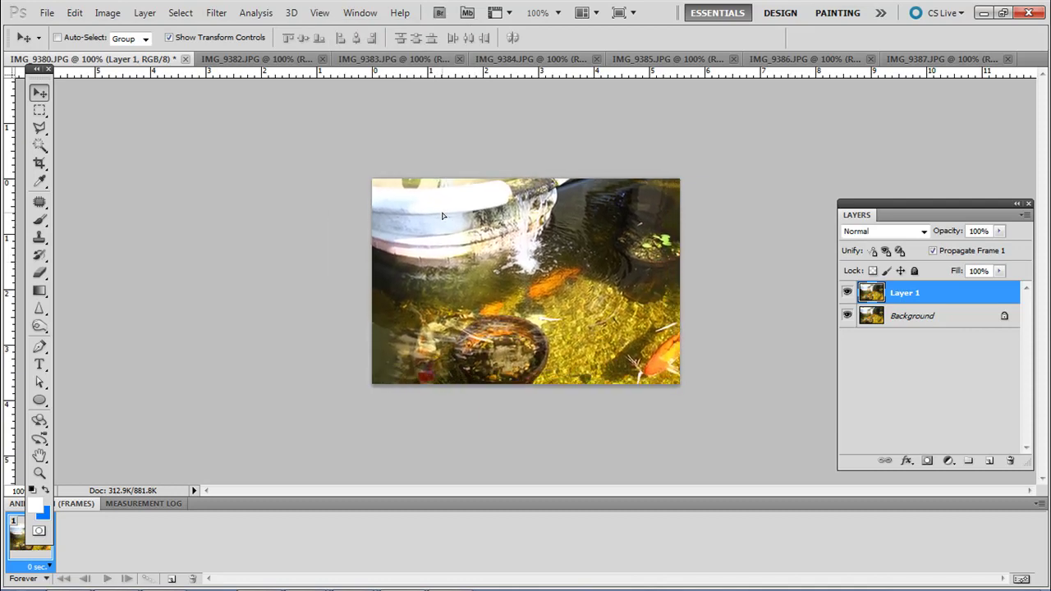
Step: Add the IMG_9382 photo to IMG_9380 as Layer 2 and close IMG_9382
{"action": "left_click", "coordinate": [262, 59]}
{"action": "left_click_drag", "start_coordinate": [246, 62], "coordinate": [624, 124]}
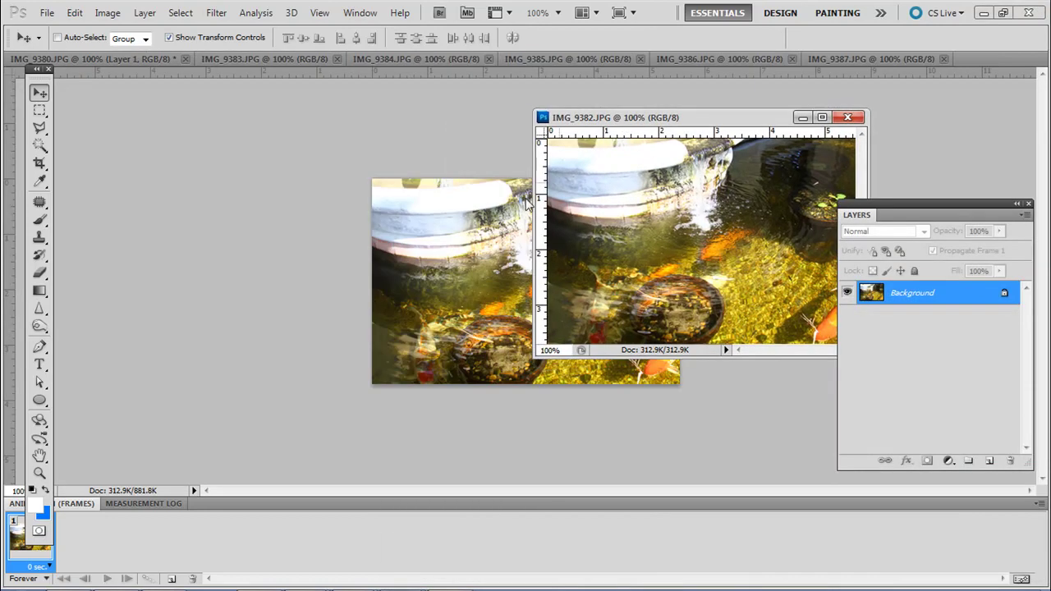
{"action": "left_click_drag", "start_coordinate": [611, 164], "coordinate": [435, 199]}
{"action": "left_click", "coordinate": [859, 119]}
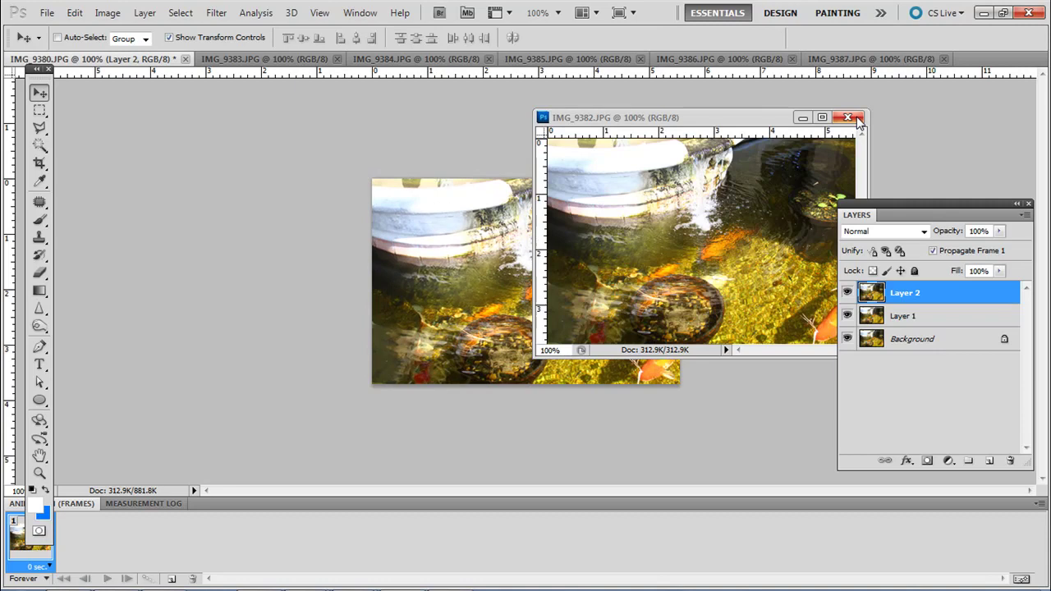
Step: Add IMG_9383 as aligned Layer 3, then close one of the unused photos
{"action": "left_click", "coordinate": [265, 64]}
{"action": "left_click_drag", "start_coordinate": [265, 64], "coordinate": [691, 129]}
{"action": "left_click_drag", "start_coordinate": [693, 191], "coordinate": [464, 206]}
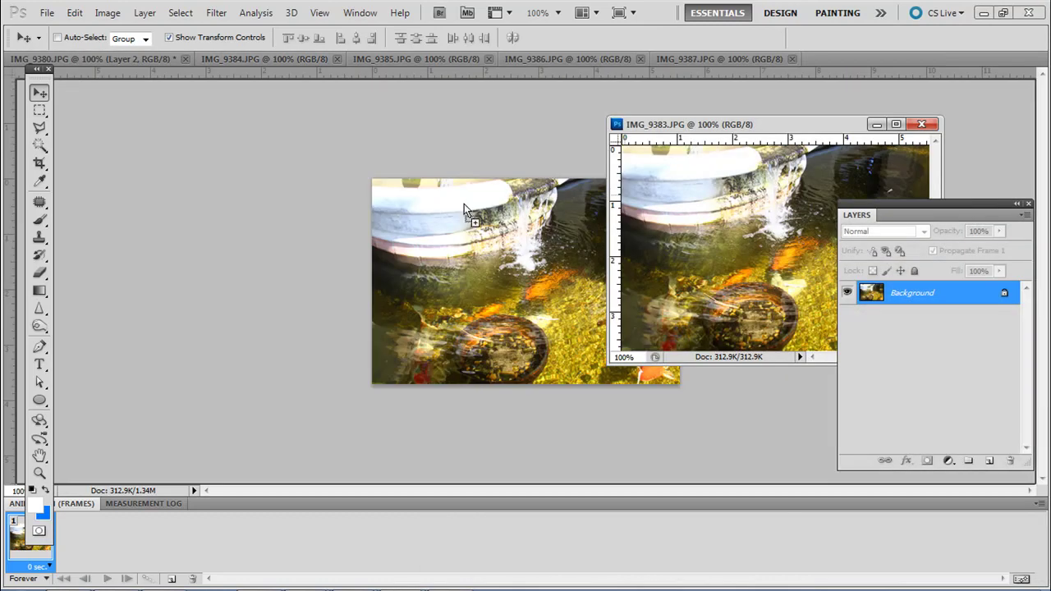
{"action": "left_click_drag", "start_coordinate": [441, 244], "coordinate": [447, 201]}
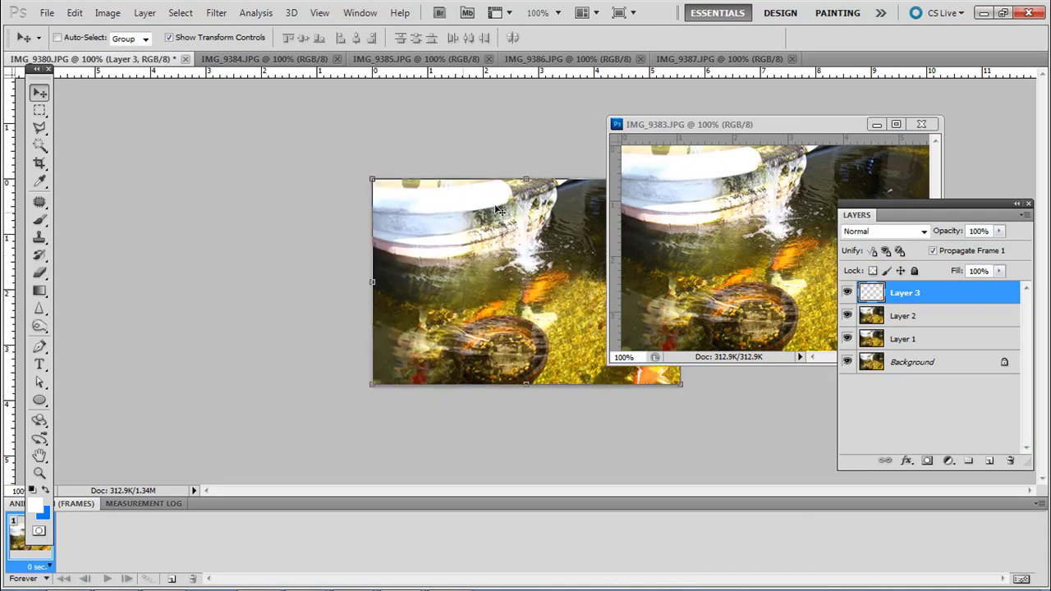
{"action": "left_click", "coordinate": [877, 124]}
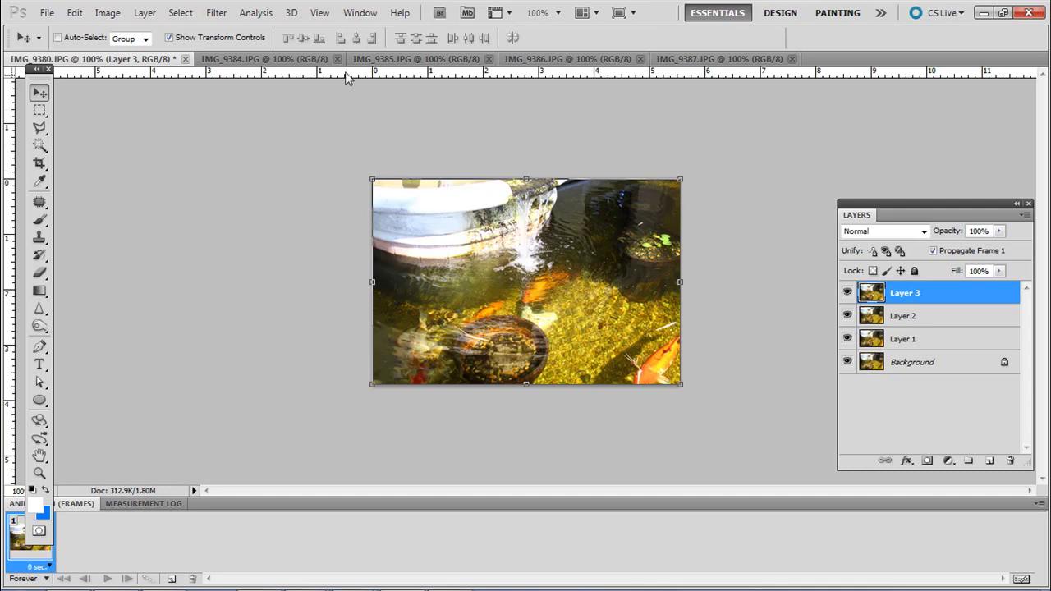
{"action": "left_click", "coordinate": [336, 59]}
Step: Close the remaining unused photos and the Layers panel, then discard IMG_9380 without saving
{"action": "left_click", "coordinate": [336, 59]}
{"action": "left_click", "coordinate": [337, 59]}
{"action": "left_click", "coordinate": [337, 59]}
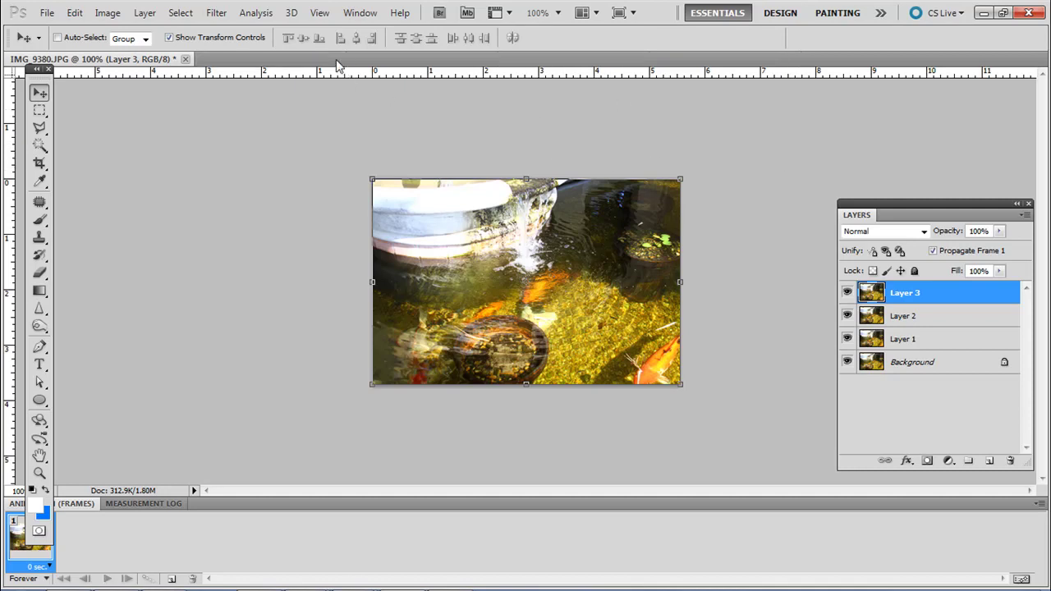
{"action": "left_click_drag", "start_coordinate": [980, 211], "coordinate": [910, 156]}
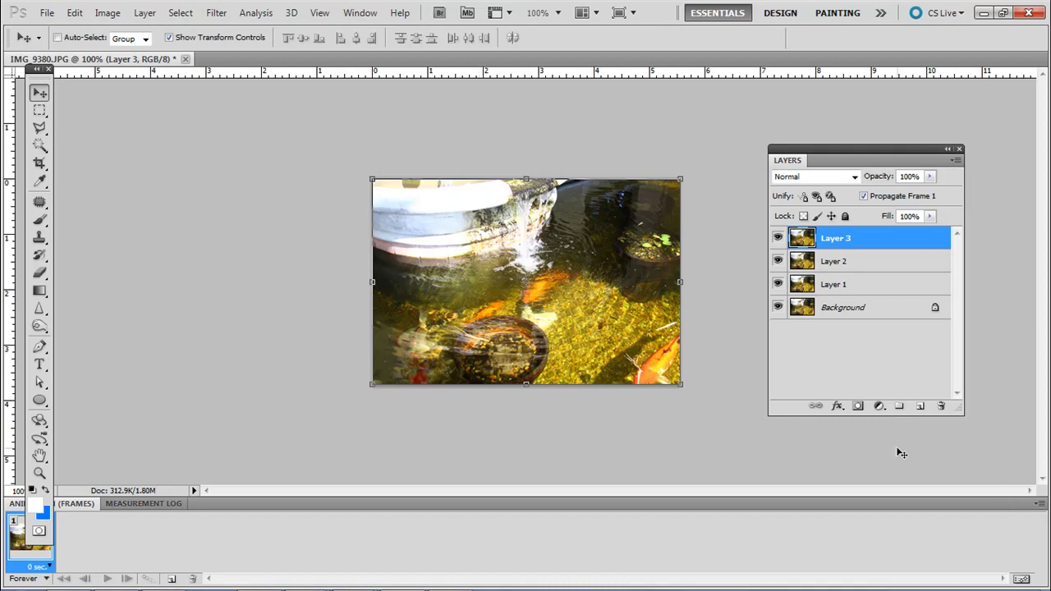
{"action": "left_click", "coordinate": [959, 149]}
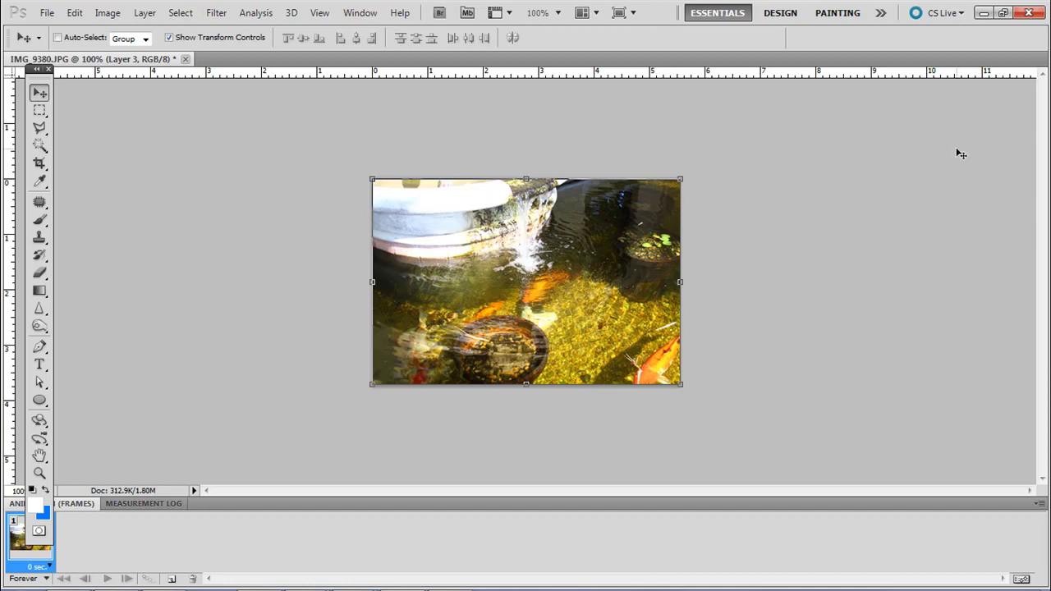
{"action": "left_click", "coordinate": [185, 58]}
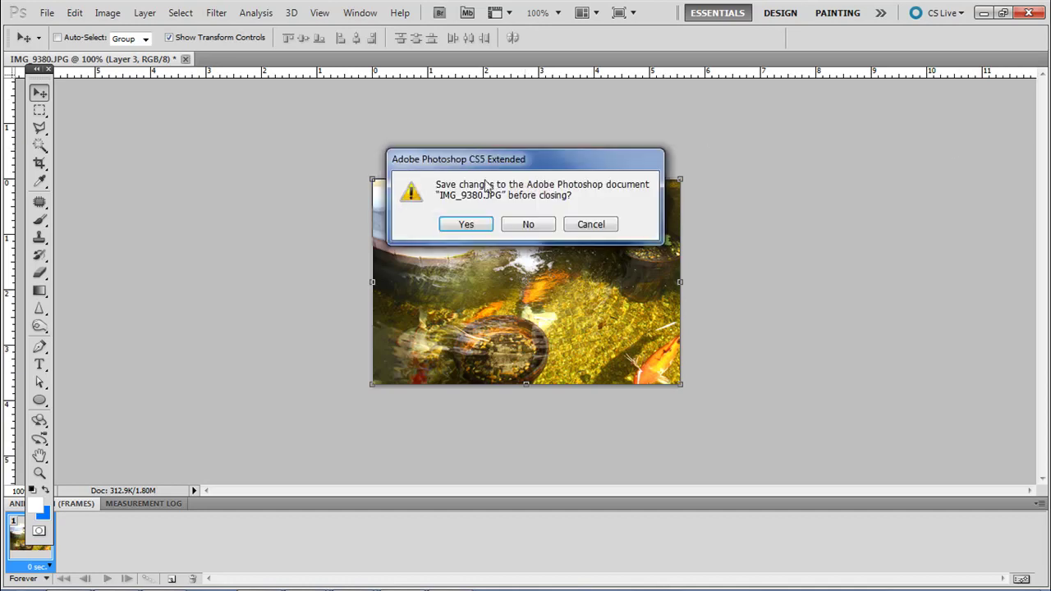
{"action": "left_click", "coordinate": [530, 227]}
Step: Start the Load Files into Stack command and browse for the source photos
{"action": "left_click", "coordinate": [47, 13]}
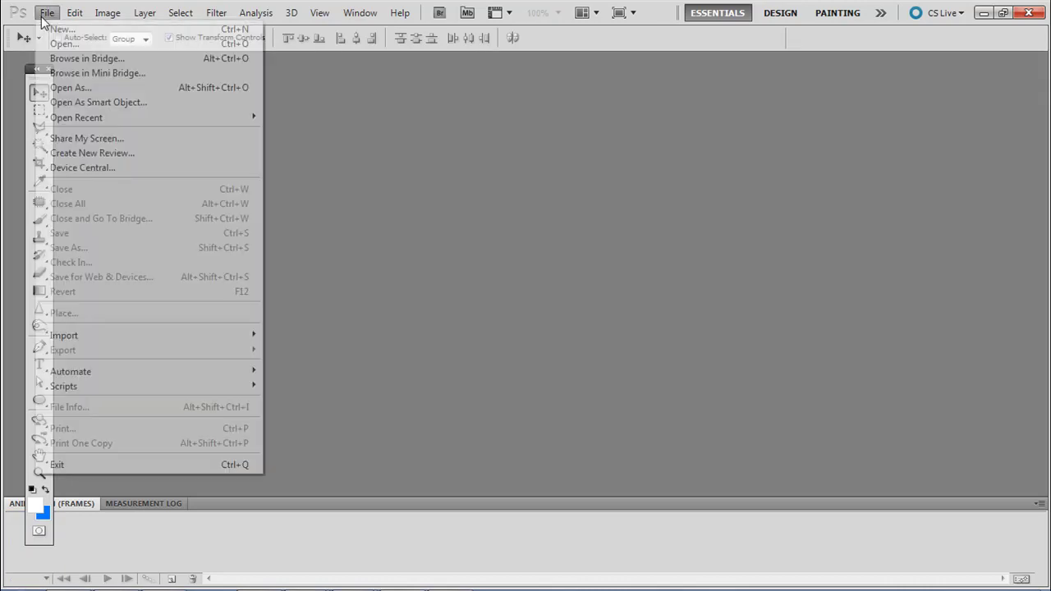
{"action": "mouse_move", "coordinate": [187, 392]}
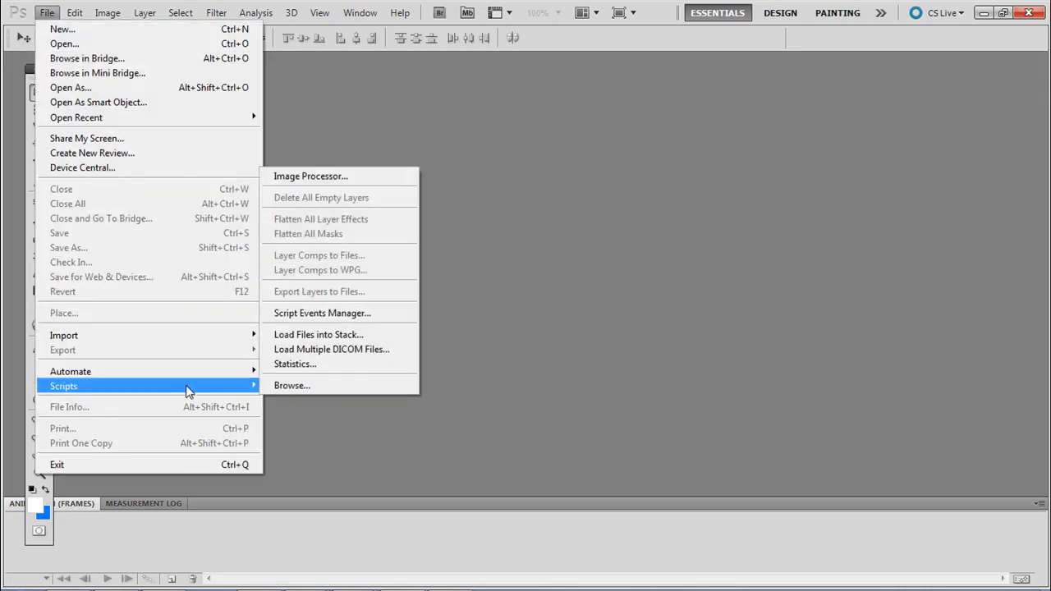
{"action": "left_click", "coordinate": [335, 337]}
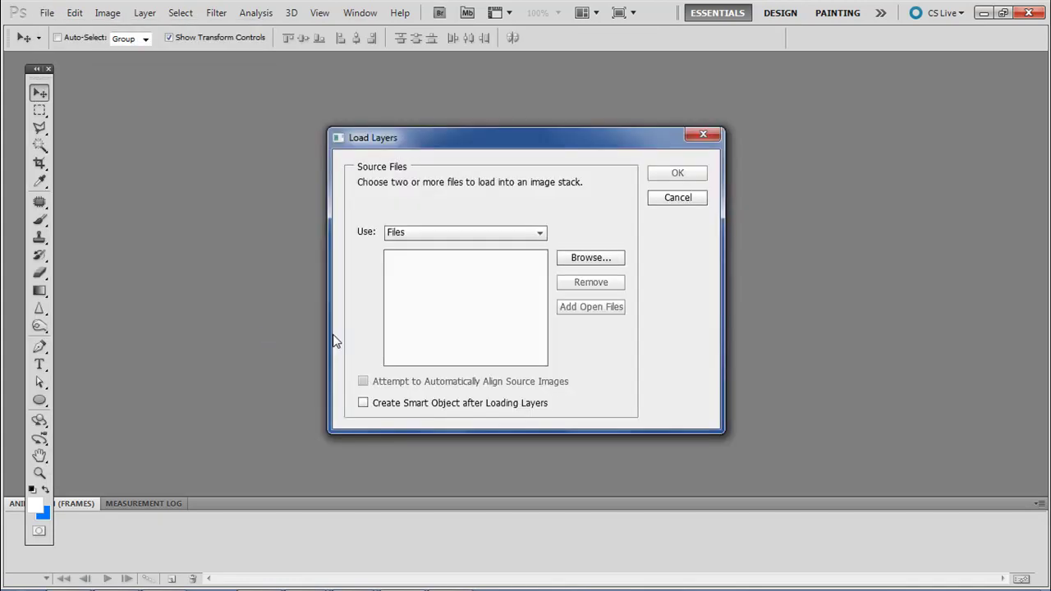
{"action": "left_click", "coordinate": [580, 258]}
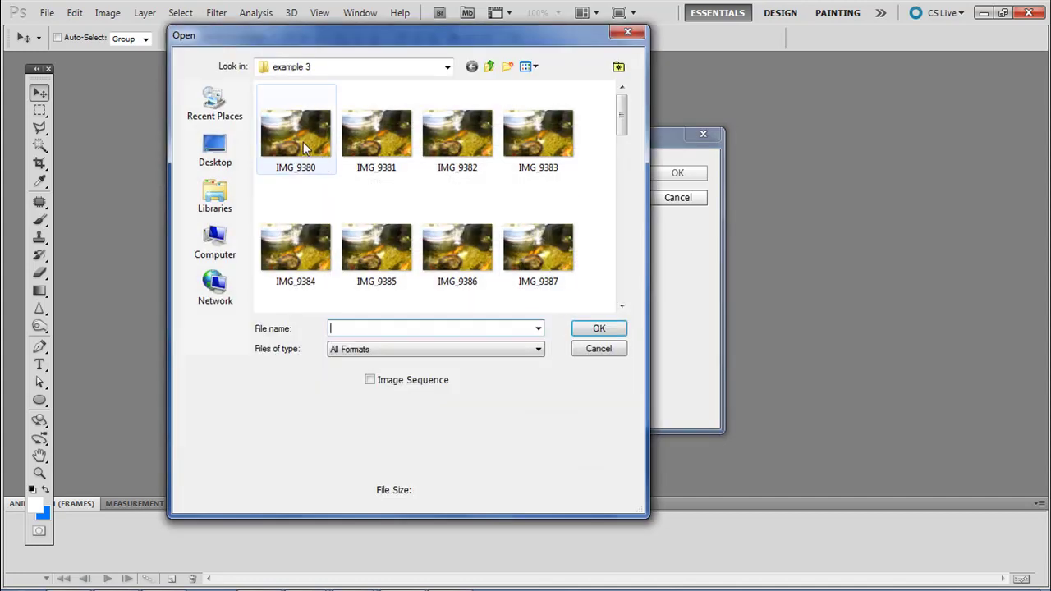
Step: Select pond photos IMG_9380 through IMG_9387 and load them as layers
{"action": "left_click", "coordinate": [303, 142]}
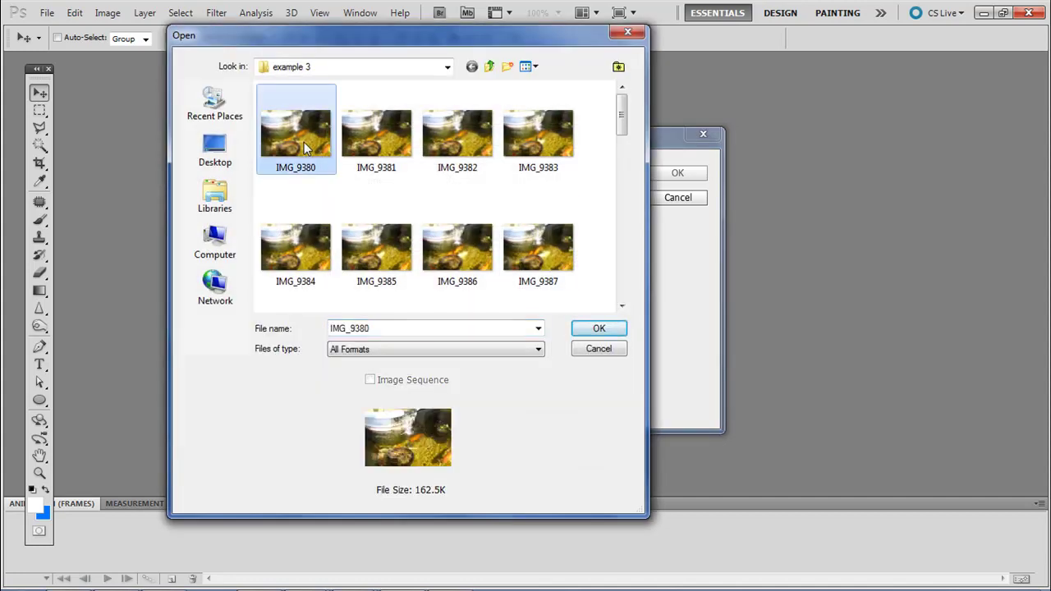
{"action": "left_click_drag", "start_coordinate": [622, 124], "coordinate": [622, 302]}
{"action": "left_click", "coordinate": [392, 275], "text": "shift"}
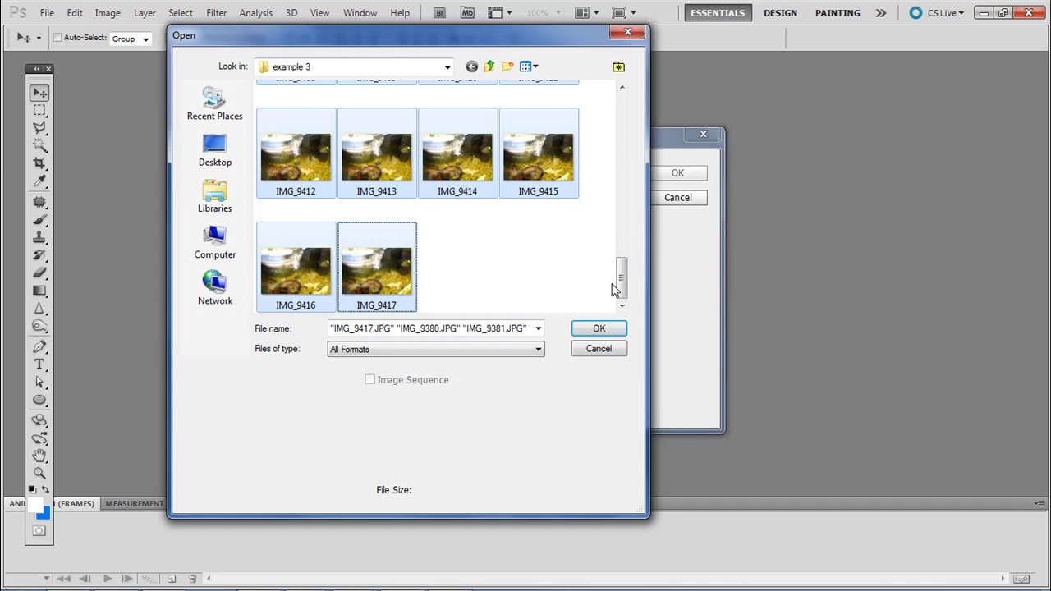
{"action": "left_click_drag", "start_coordinate": [621, 283], "coordinate": [628, 115]}
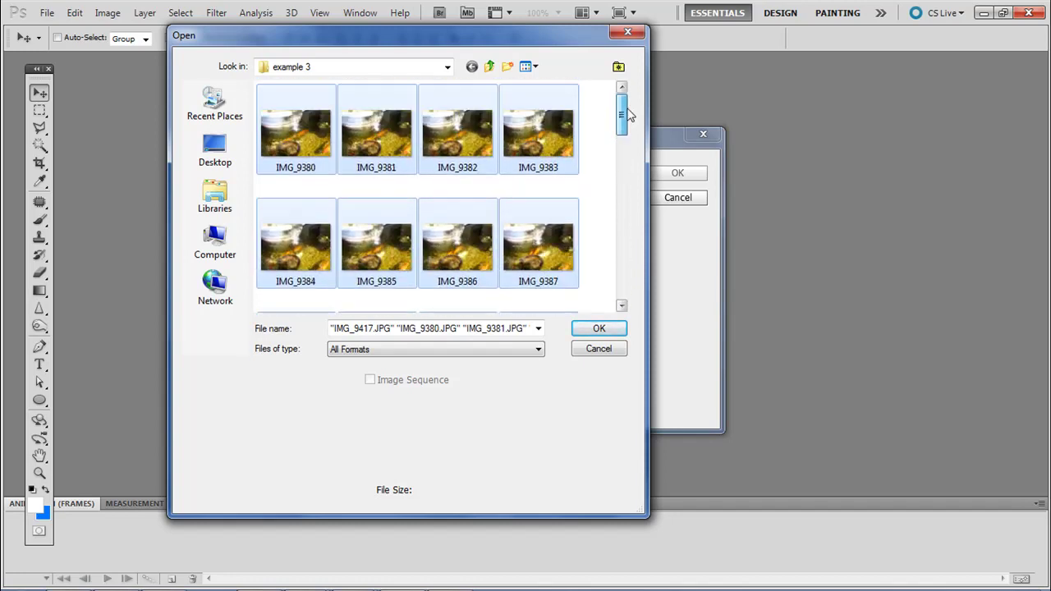
{"action": "left_click", "coordinate": [538, 246], "text": "shift"}
{"action": "mouse_move", "coordinate": [621, 140]}
{"action": "left_mouse_down"}
{"action": "mouse_move", "coordinate": [622, 156]}
{"action": "mouse_move", "coordinate": [622, 138]}
{"action": "left_mouse_up"}
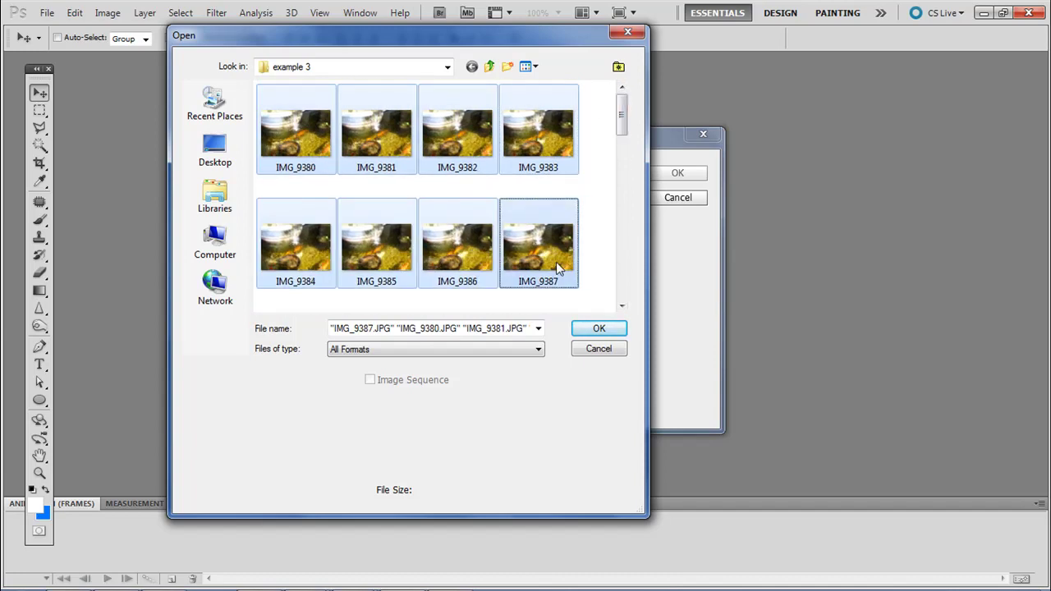
{"action": "left_click", "coordinate": [591, 330]}
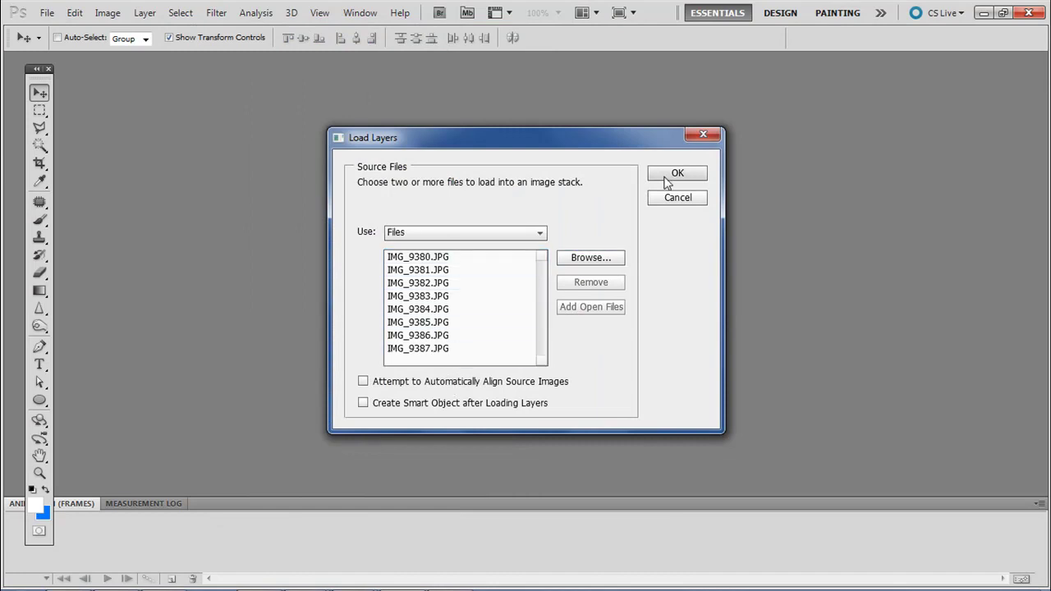
{"action": "left_click", "coordinate": [668, 179]}
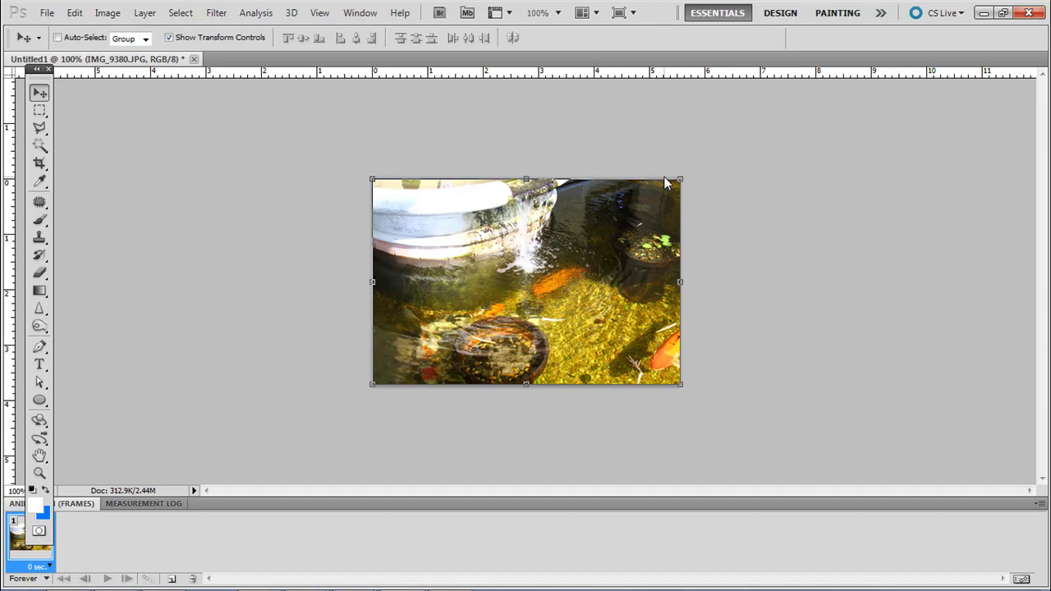
Step: Show the Layers panel and enlarge it to list all eight pond layers
{"action": "left_click", "coordinate": [367, 12]}
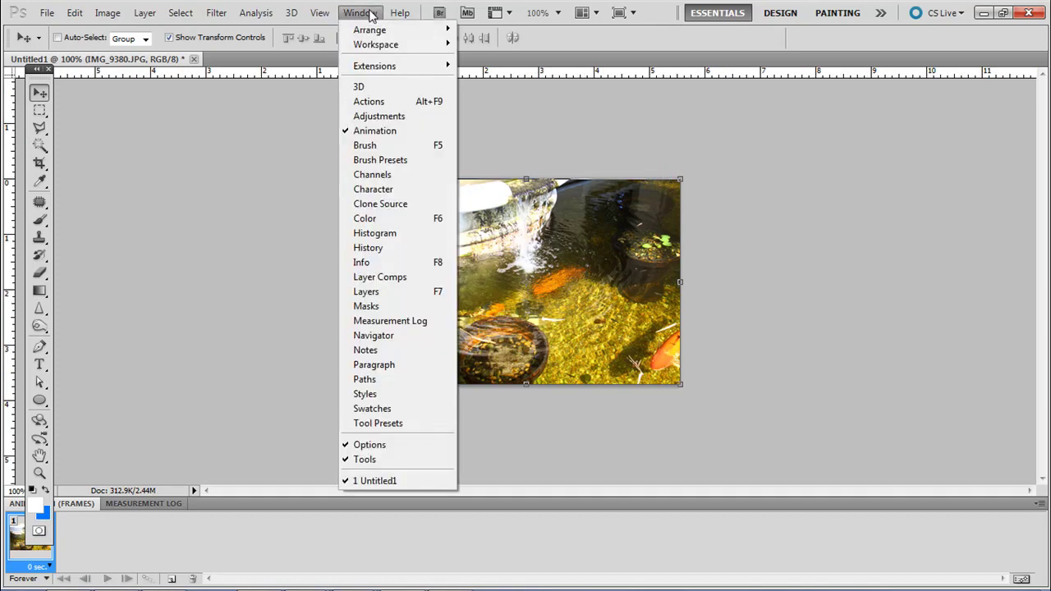
{"action": "left_click", "coordinate": [400, 292]}
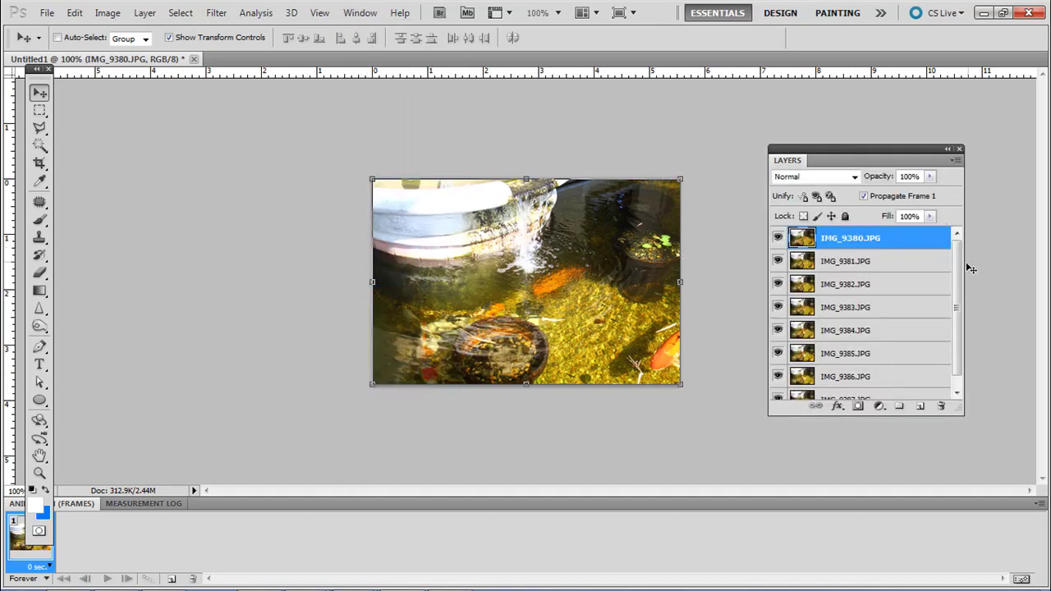
{"action": "scroll", "coordinate": [957, 329], "scroll_direction": "down", "scroll_amount": 1}
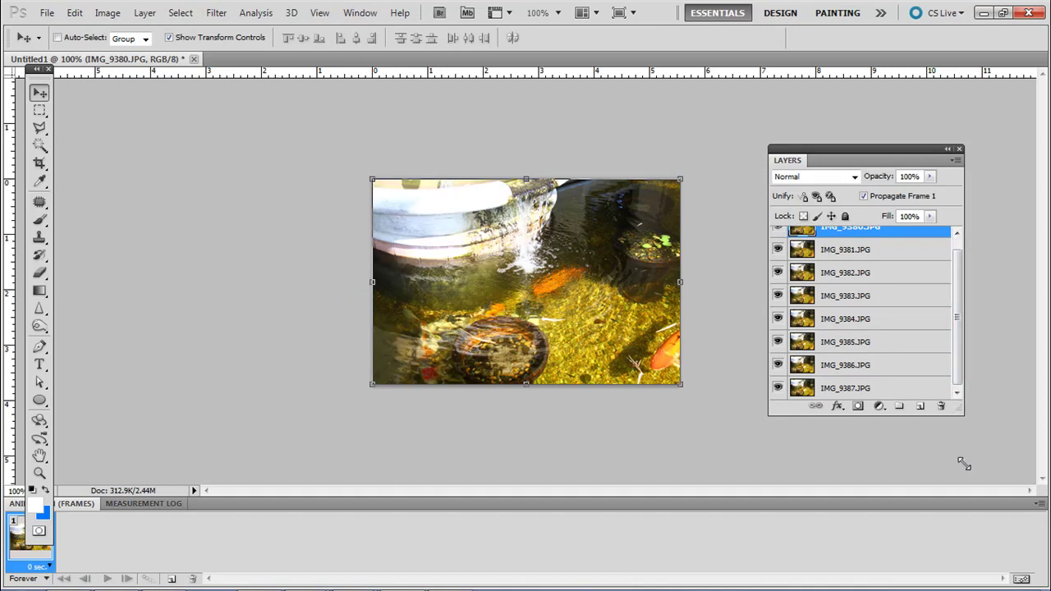
{"action": "left_click_drag", "start_coordinate": [964, 465], "coordinate": [968, 481]}
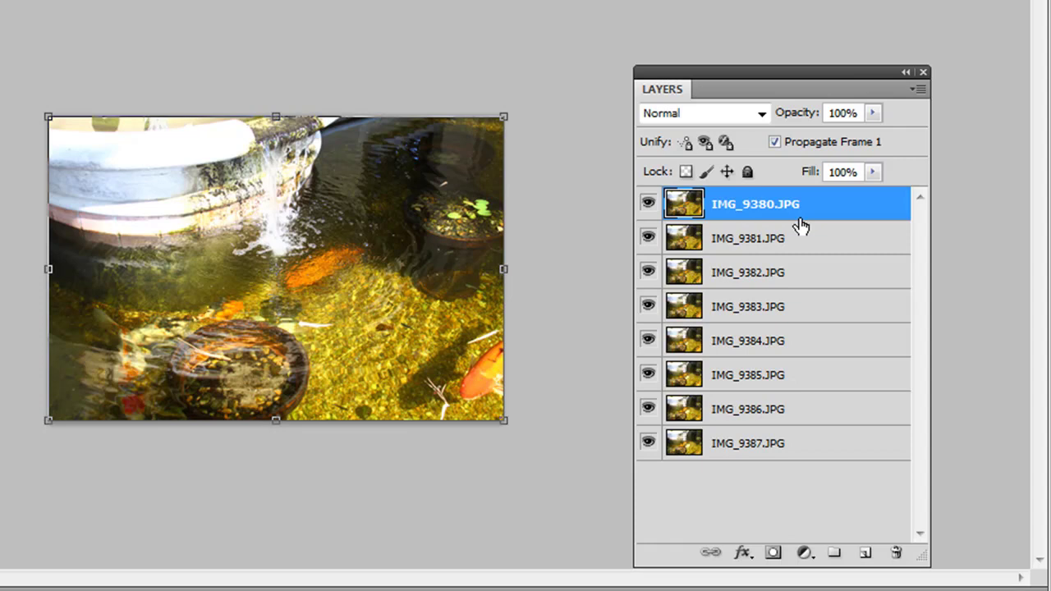
Step: Hide layers IMG_9380 through IMG_9386 one by one to preview each frame
{"action": "left_click", "coordinate": [649, 206]}
{"action": "left_click", "coordinate": [649, 240]}
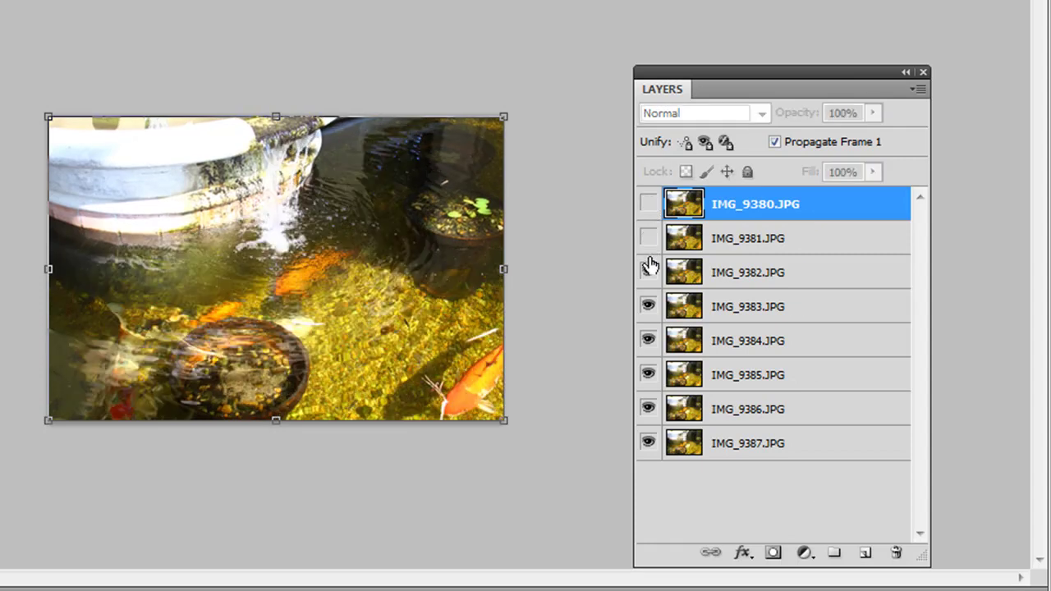
{"action": "left_click", "coordinate": [649, 274]}
{"action": "left_click", "coordinate": [649, 303]}
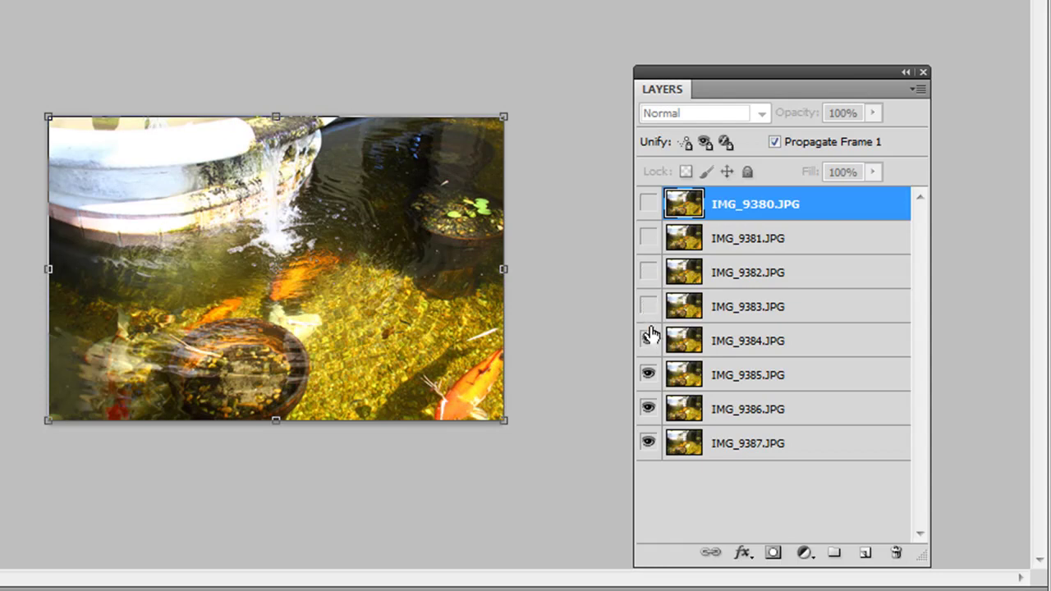
{"action": "left_click", "coordinate": [649, 338]}
{"action": "left_click", "coordinate": [649, 375]}
{"action": "left_click", "coordinate": [649, 408]}
Step: Turn layers IMG_9386 back up to IMG_9380 visible again
{"action": "left_click", "coordinate": [649, 408]}
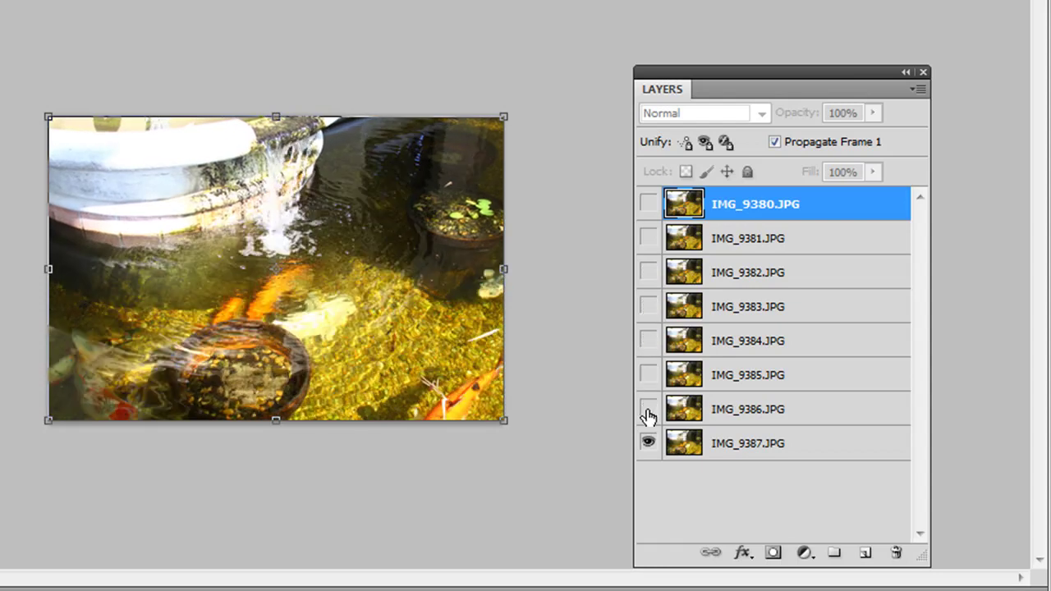
{"action": "left_click", "coordinate": [649, 375]}
{"action": "left_click", "coordinate": [648, 340]}
{"action": "left_click", "coordinate": [649, 306]}
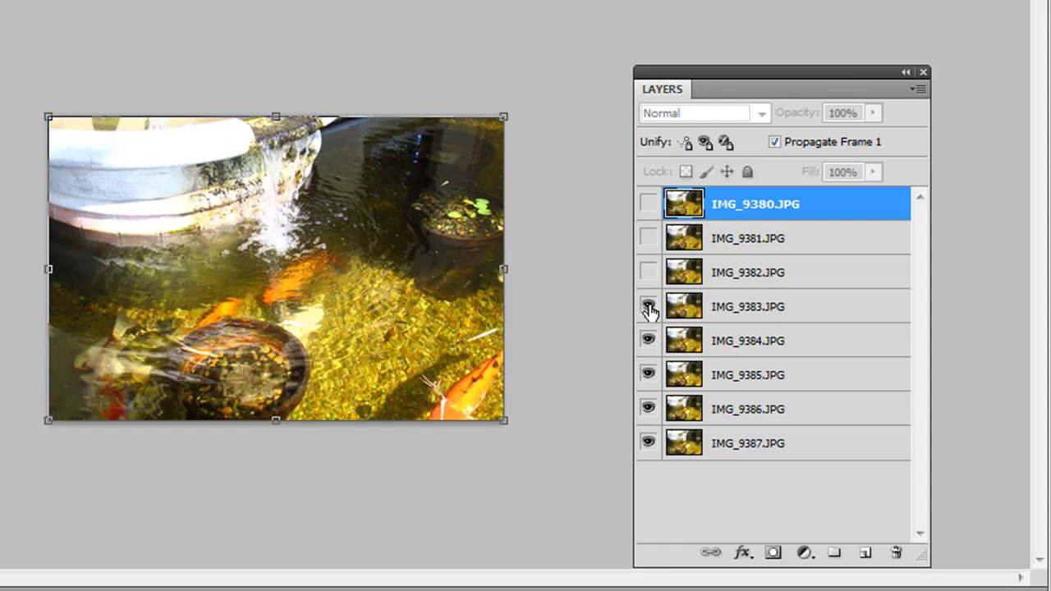
{"action": "left_click", "coordinate": [649, 272]}
{"action": "left_click", "coordinate": [649, 238]}
{"action": "left_click", "coordinate": [649, 204]}
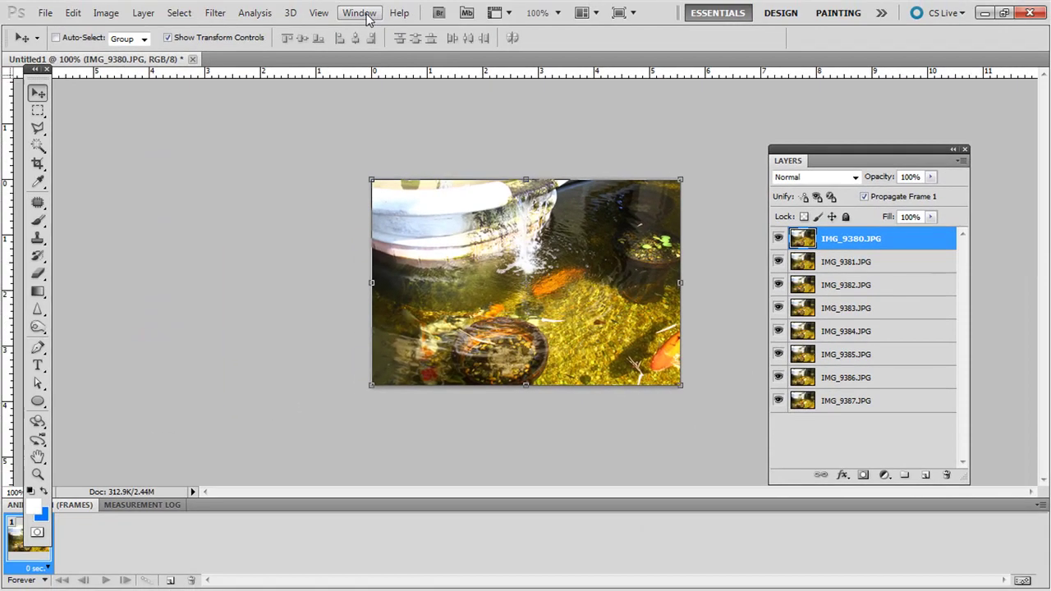
{"action": "left_click", "coordinate": [360, 13]}
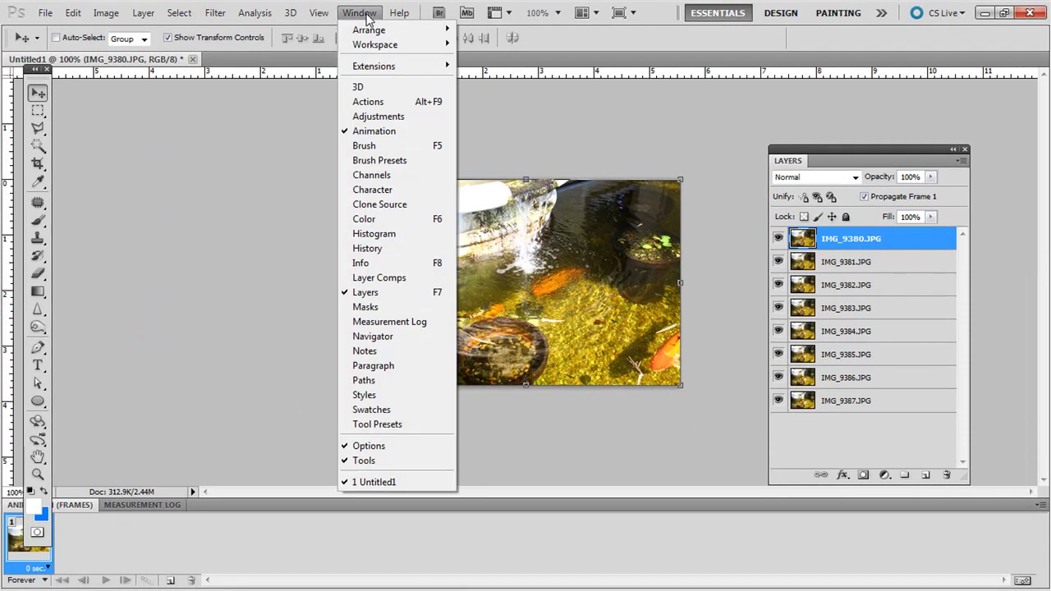
Step: Reopen the Animation panel and convert it from a timeline back to frame animation
{"action": "left_click", "coordinate": [360, 133]}
{"action": "left_click", "coordinate": [360, 13]}
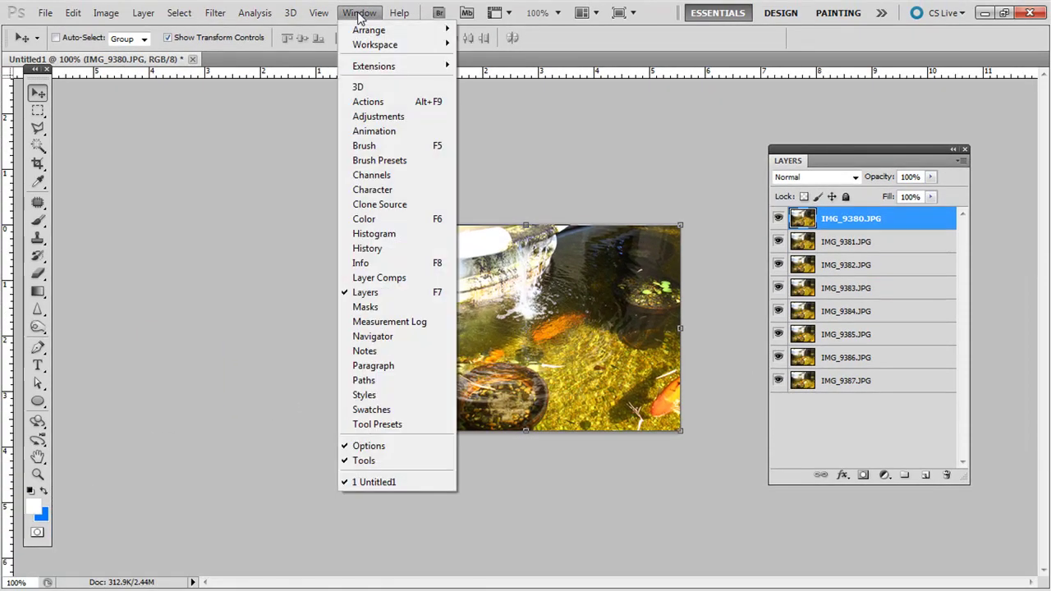
{"action": "left_click", "coordinate": [377, 131]}
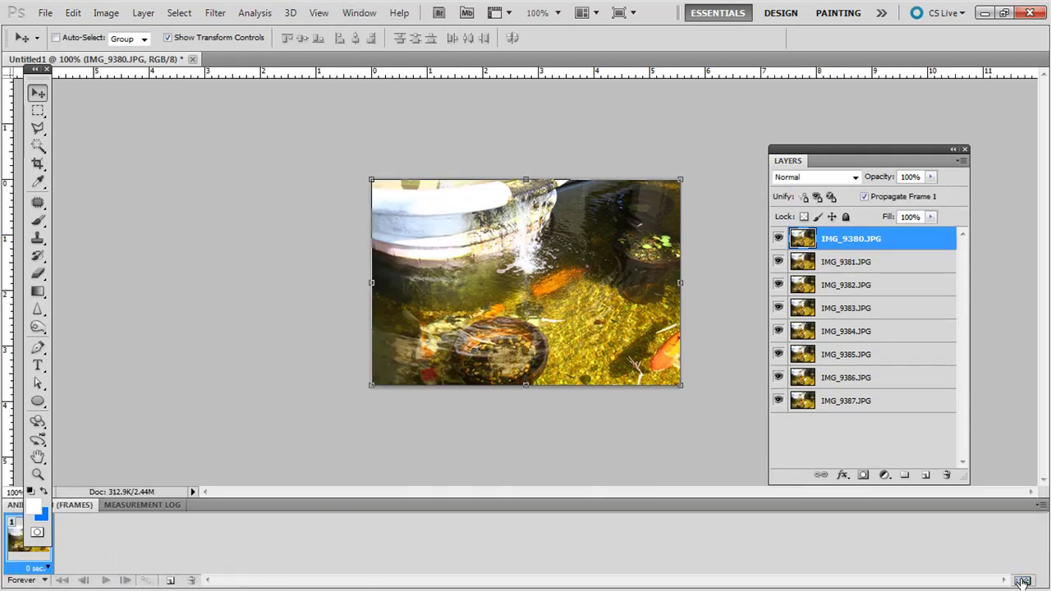
{"action": "left_click", "coordinate": [1024, 581]}
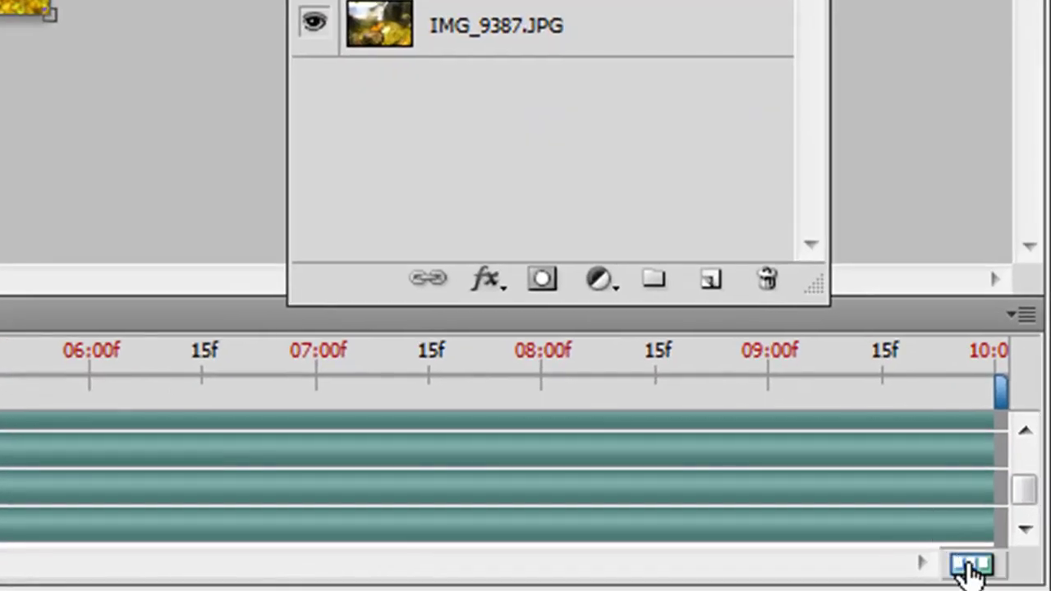
{"action": "left_click", "coordinate": [971, 562]}
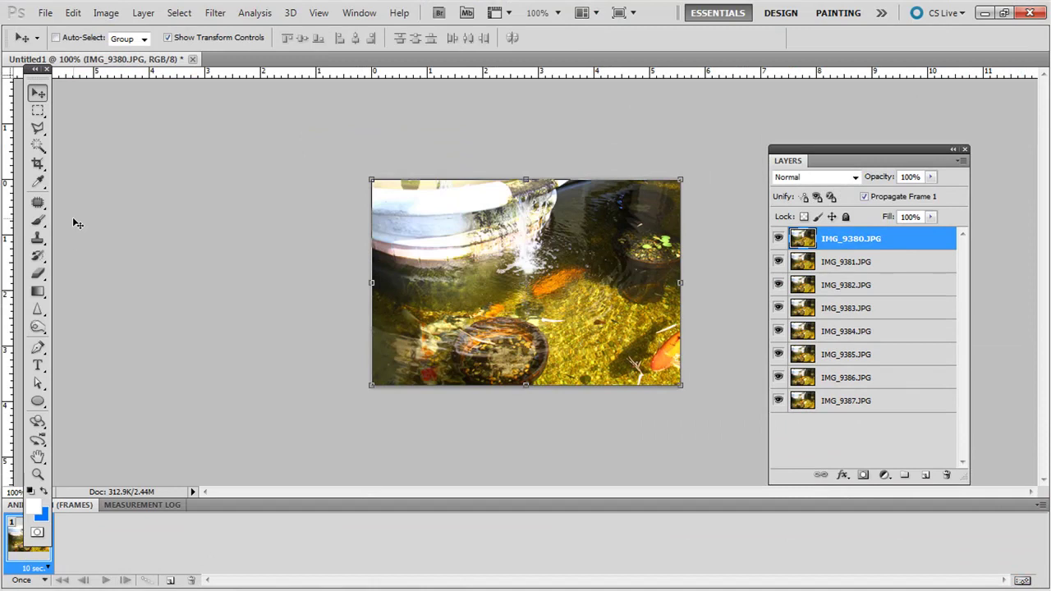
Step: Change frame 1's delay from 10 seconds to 0.2 seconds
{"action": "left_click_drag", "start_coordinate": [44, 82], "coordinate": [97, 85]}
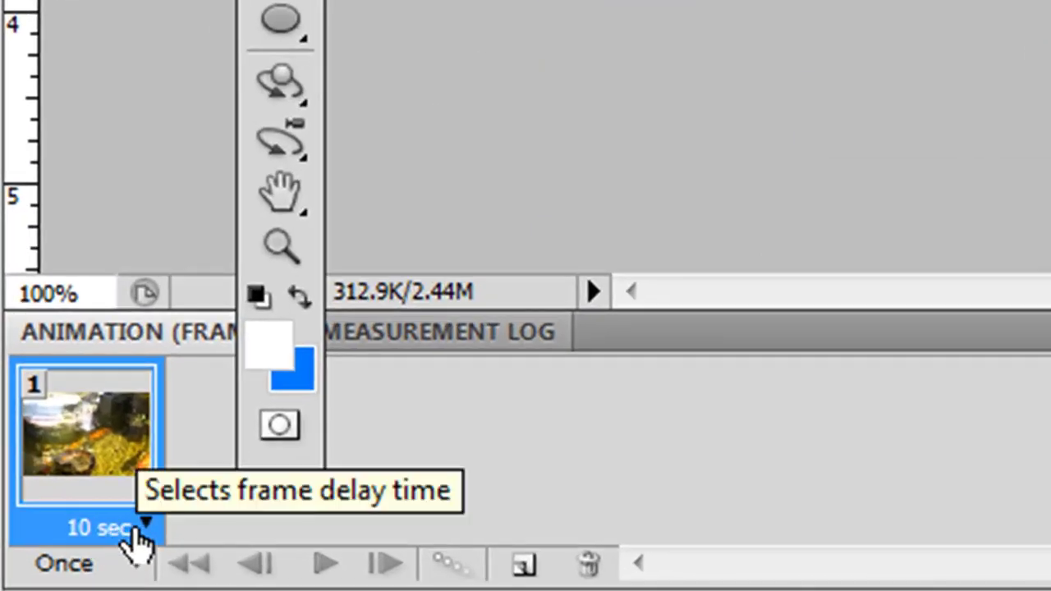
{"action": "left_click", "coordinate": [137, 532]}
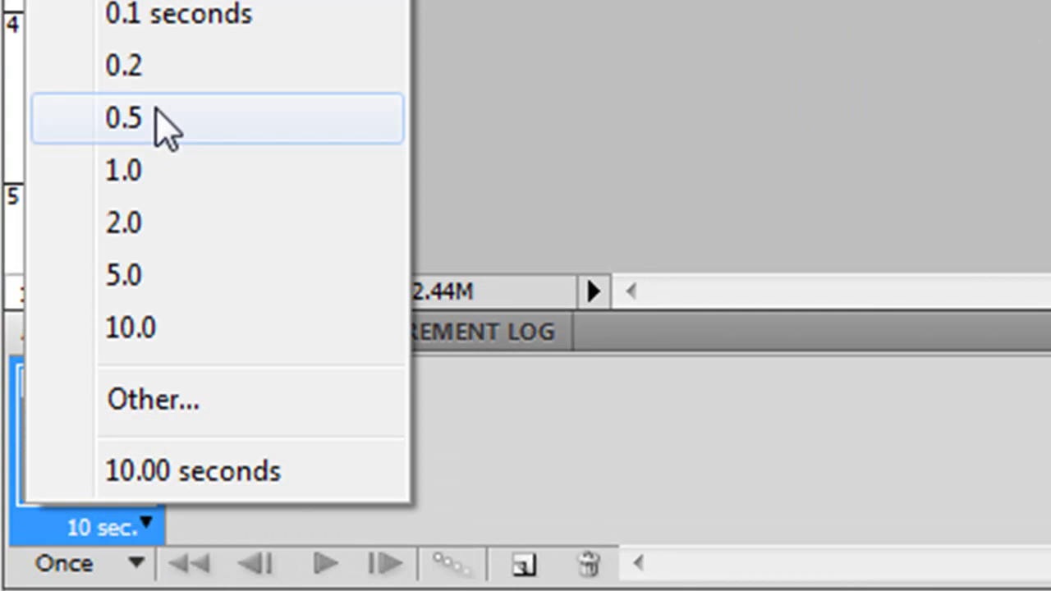
{"action": "left_click", "coordinate": [156, 70]}
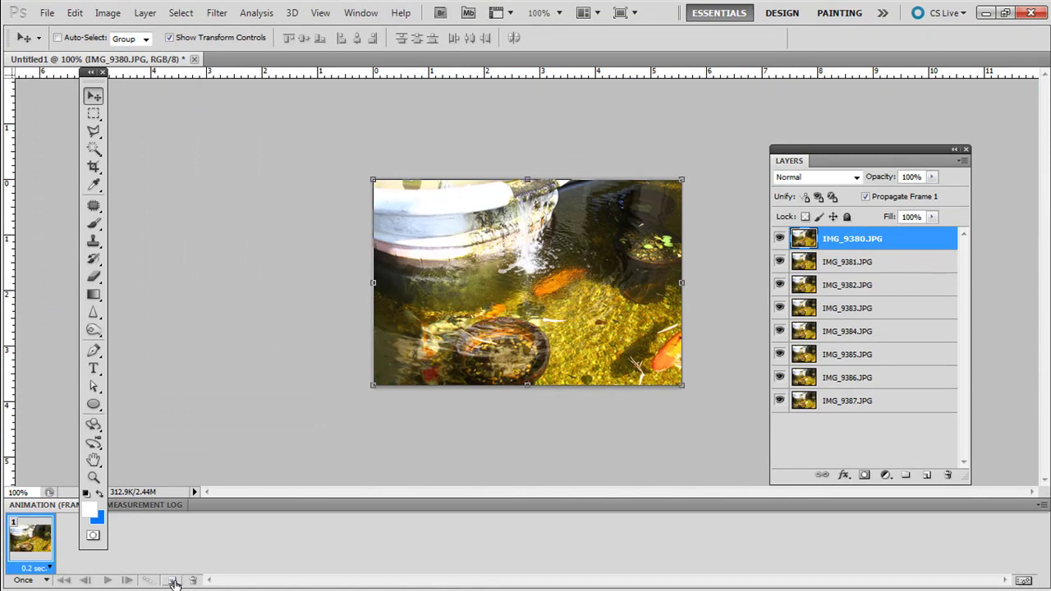
Step: Duplicate frame 1 and hide IMG_9380 so frame 2 shows IMG_9381
{"action": "left_click", "coordinate": [173, 580]}
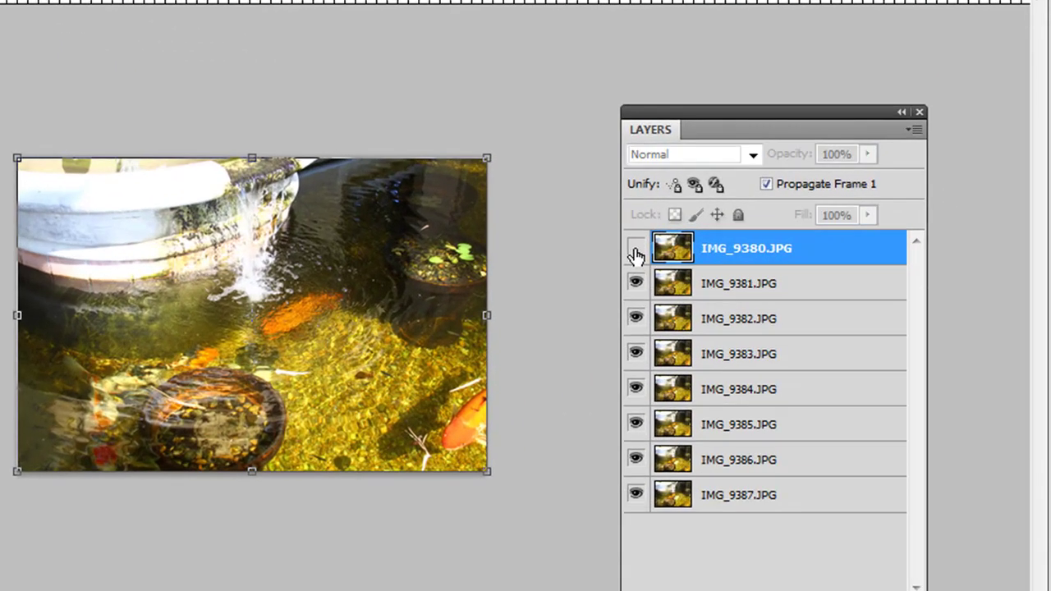
{"action": "left_click", "coordinate": [779, 239]}
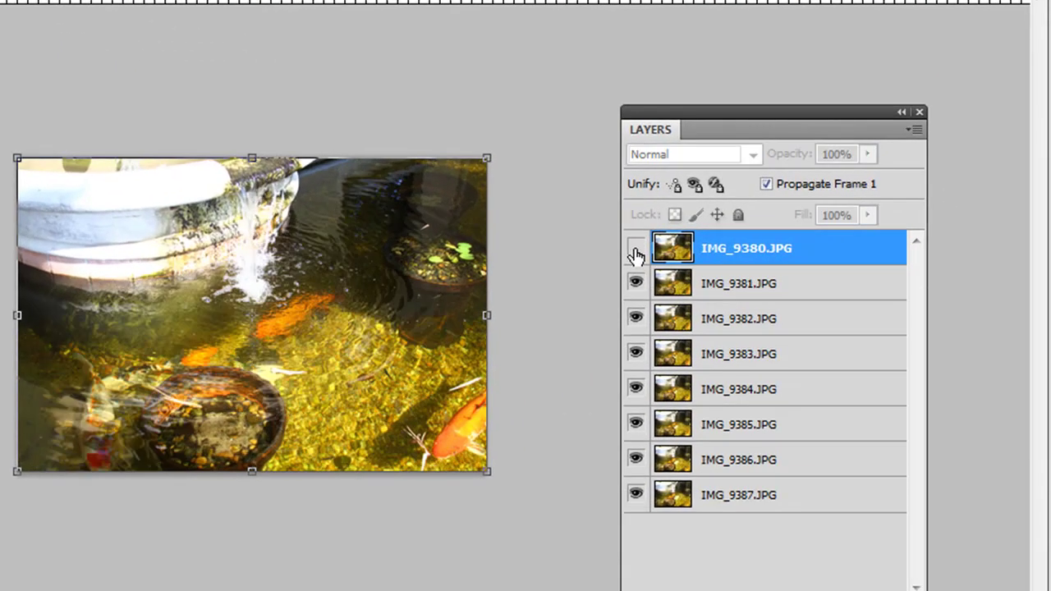
{"action": "left_click", "coordinate": [0, 590]}
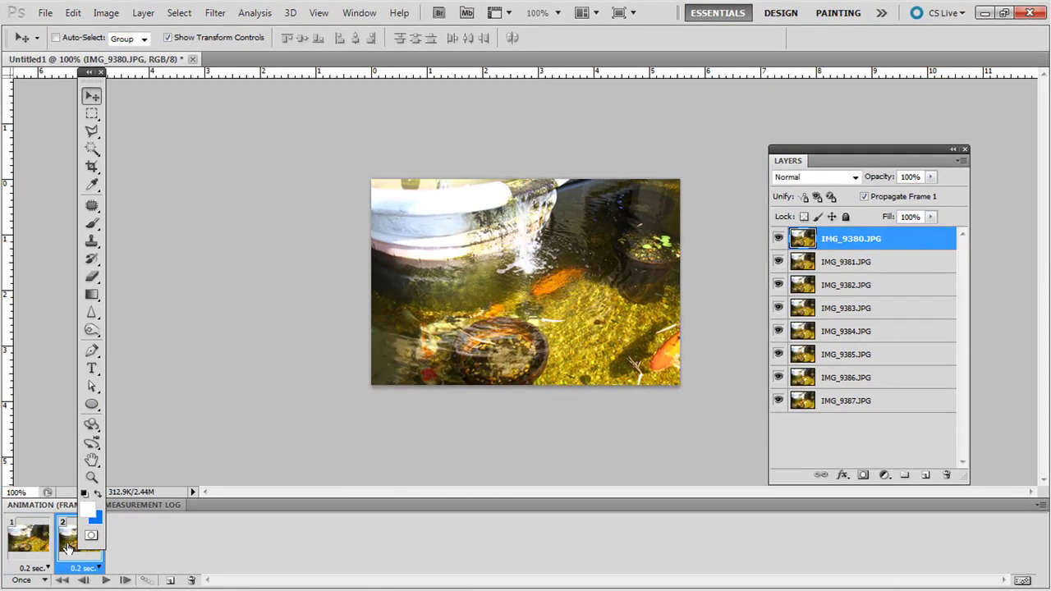
{"action": "left_click", "coordinate": [67, 547]}
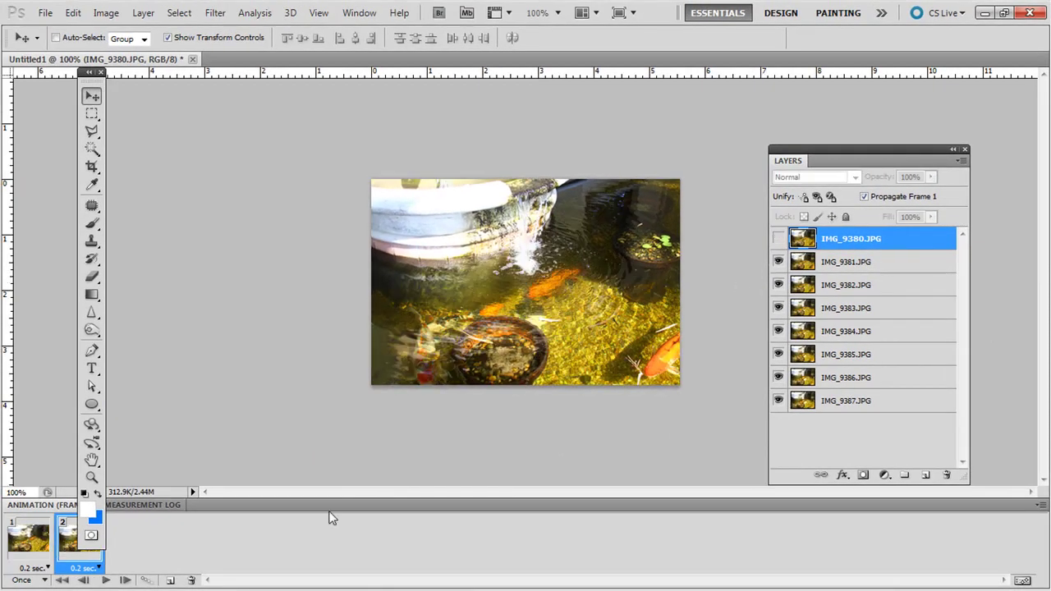
Step: Add another frame hiding IMG_9382, then review frames 1 through 4
{"action": "left_click", "coordinate": [169, 581]}
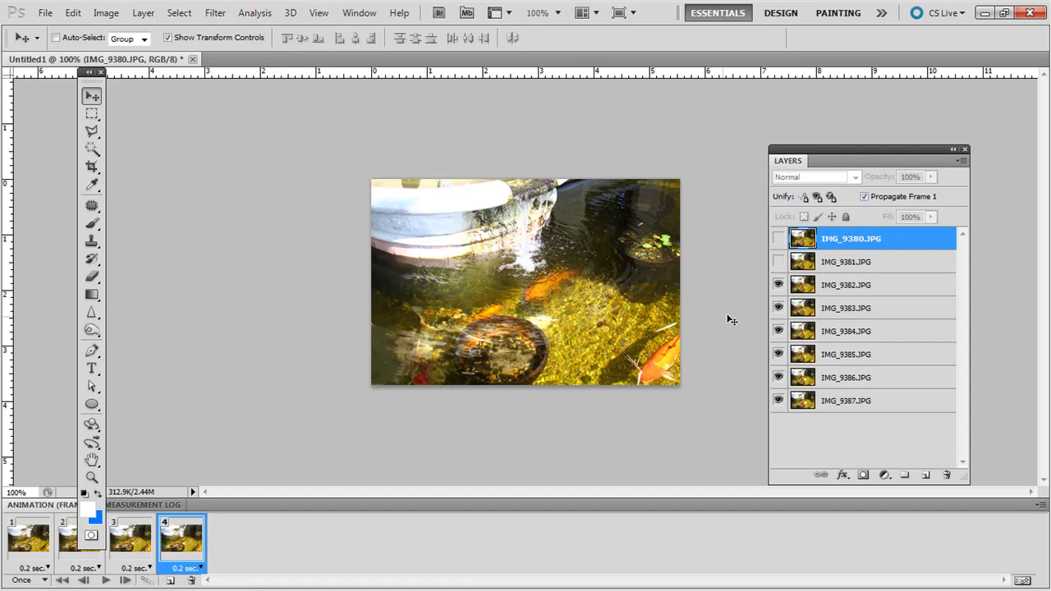
{"action": "left_click", "coordinate": [780, 287]}
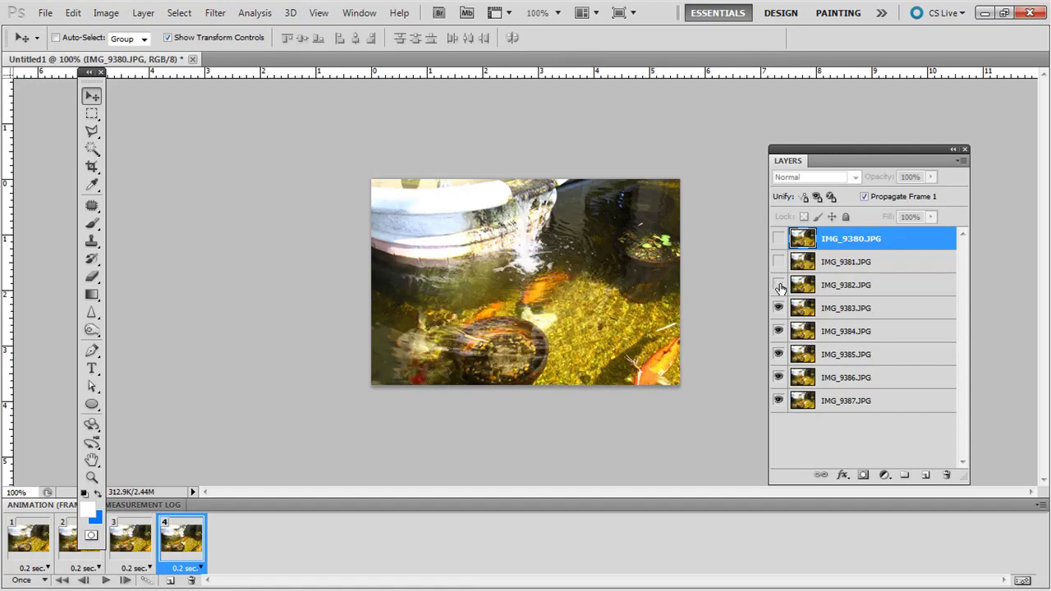
{"action": "left_click", "coordinate": [32, 542]}
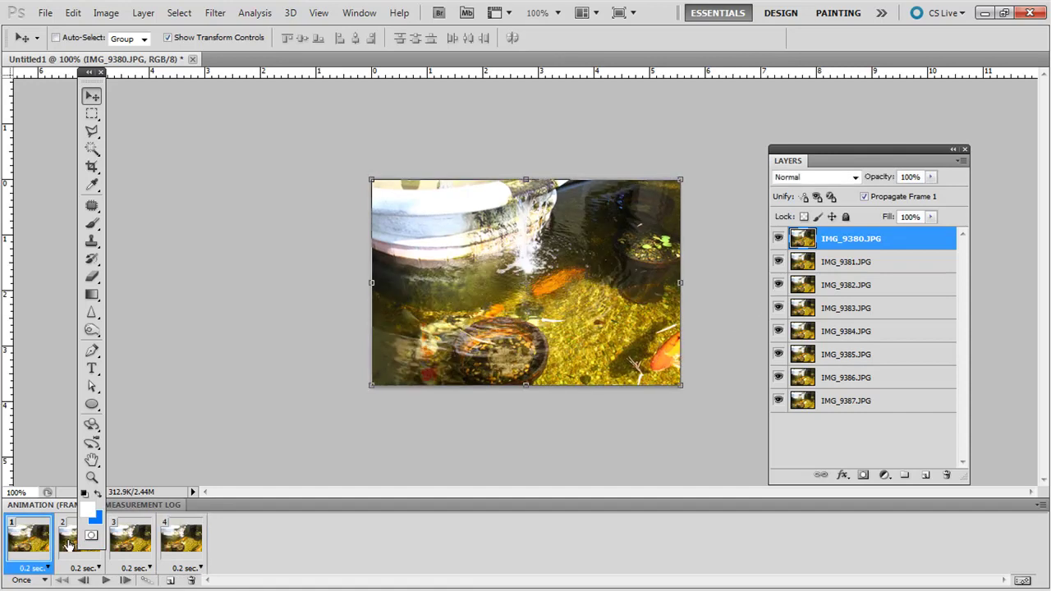
{"action": "left_click", "coordinate": [73, 542]}
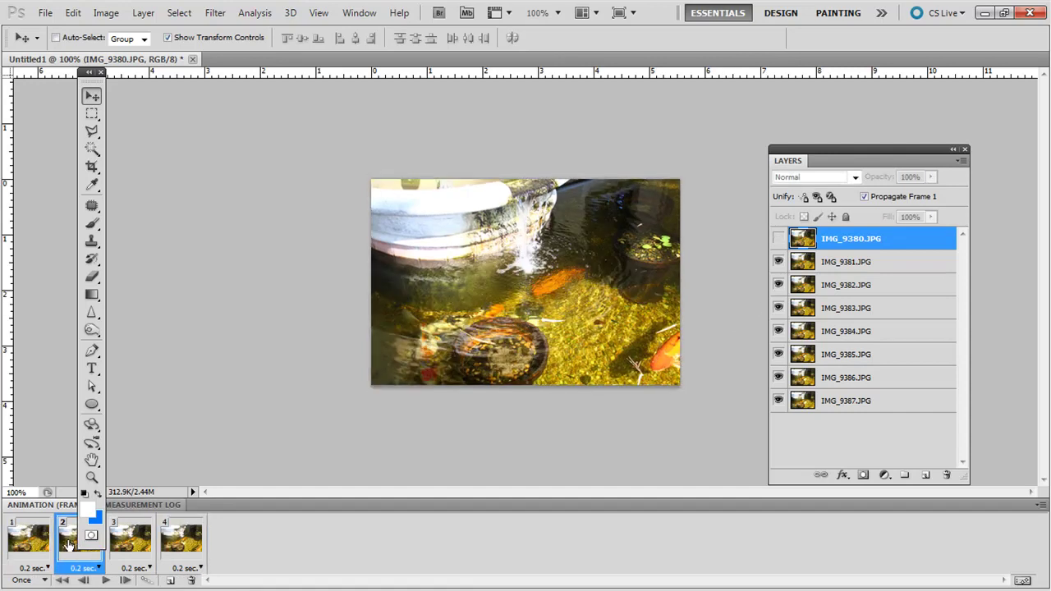
{"action": "left_click", "coordinate": [137, 542]}
{"action": "left_click", "coordinate": [189, 539]}
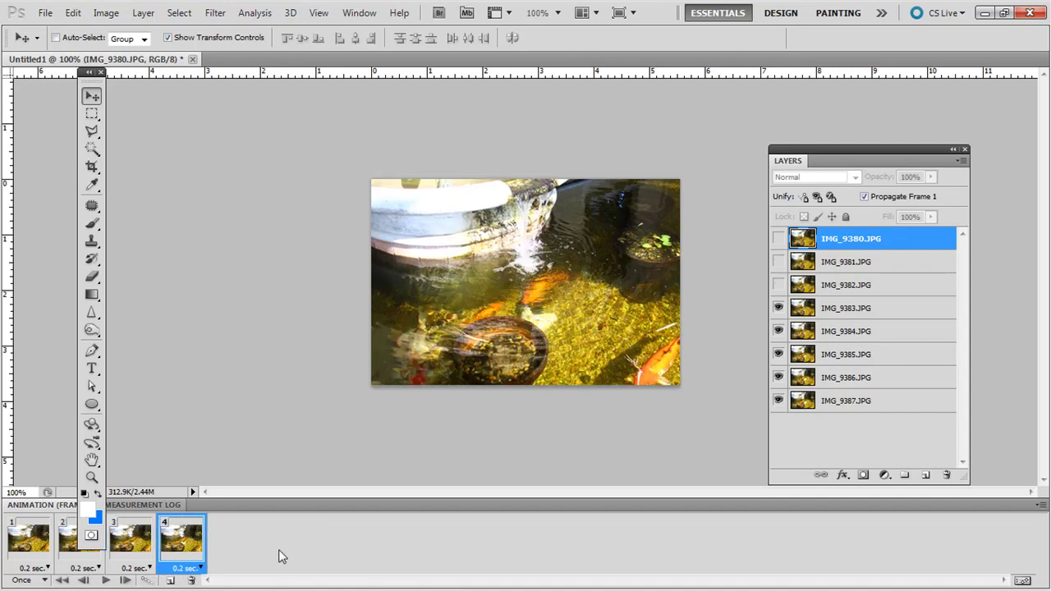
Step: Add frames 5 to 8, hiding IMG_9383 through IMG_9386 one per frame
{"action": "left_click", "coordinate": [170, 581]}
{"action": "left_click", "coordinate": [778, 309]}
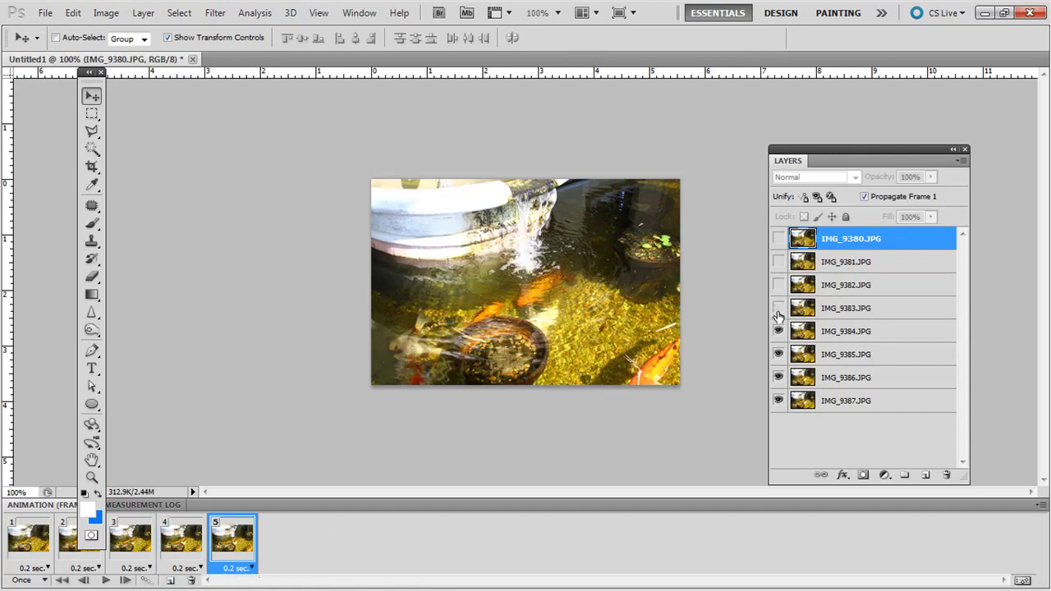
{"action": "left_click", "coordinate": [170, 580]}
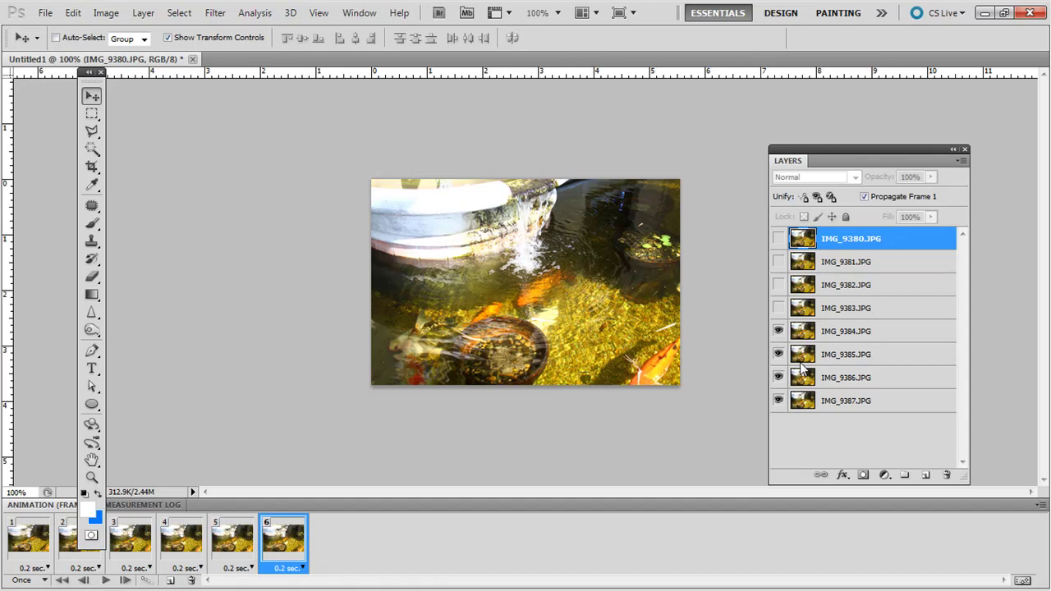
{"action": "left_click", "coordinate": [778, 332]}
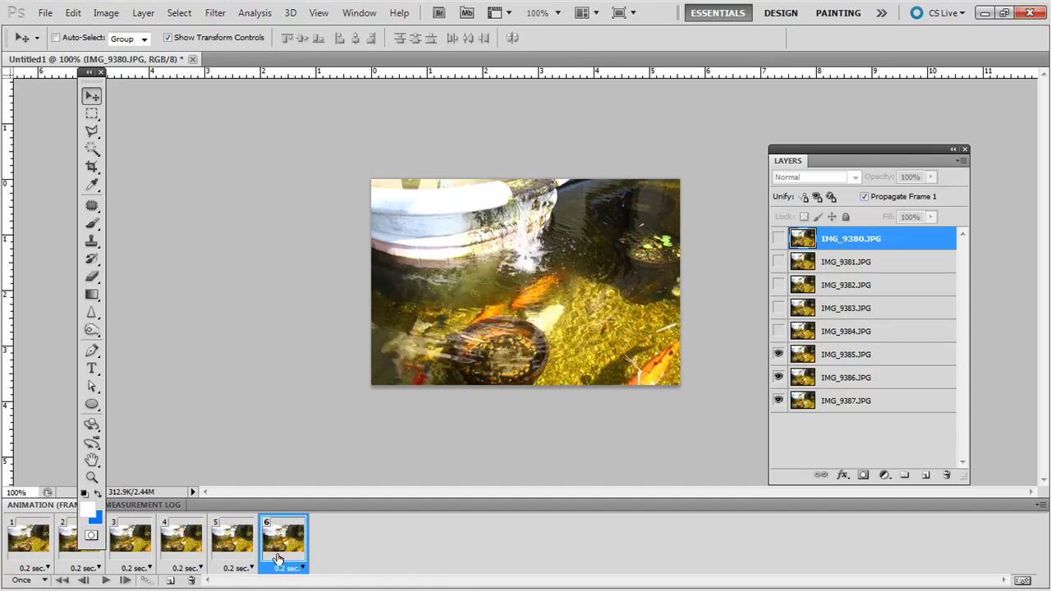
{"action": "left_click", "coordinate": [170, 581]}
{"action": "left_click", "coordinate": [779, 354]}
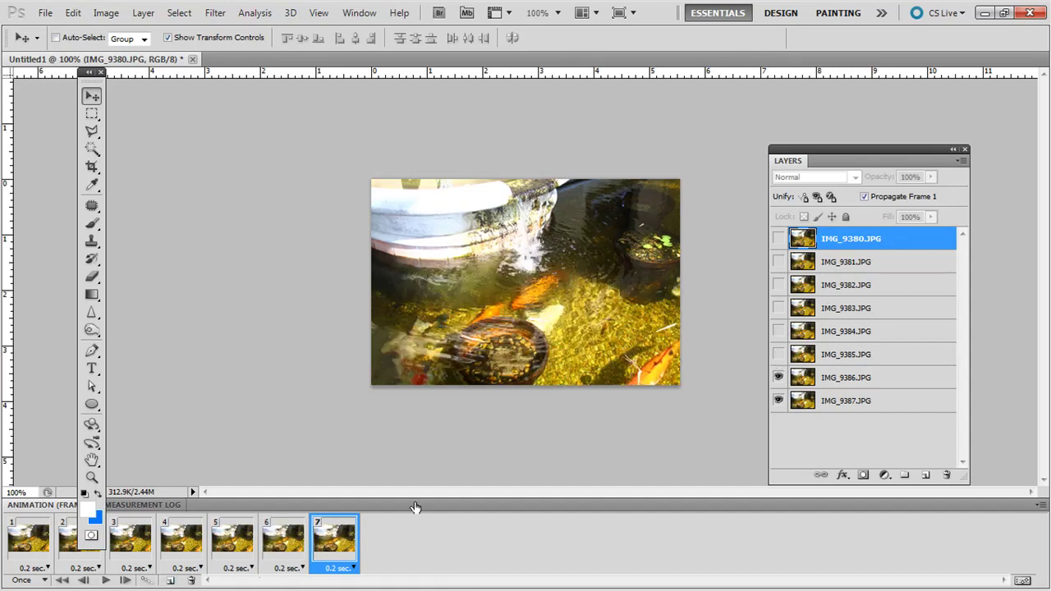
{"action": "left_click", "coordinate": [170, 581]}
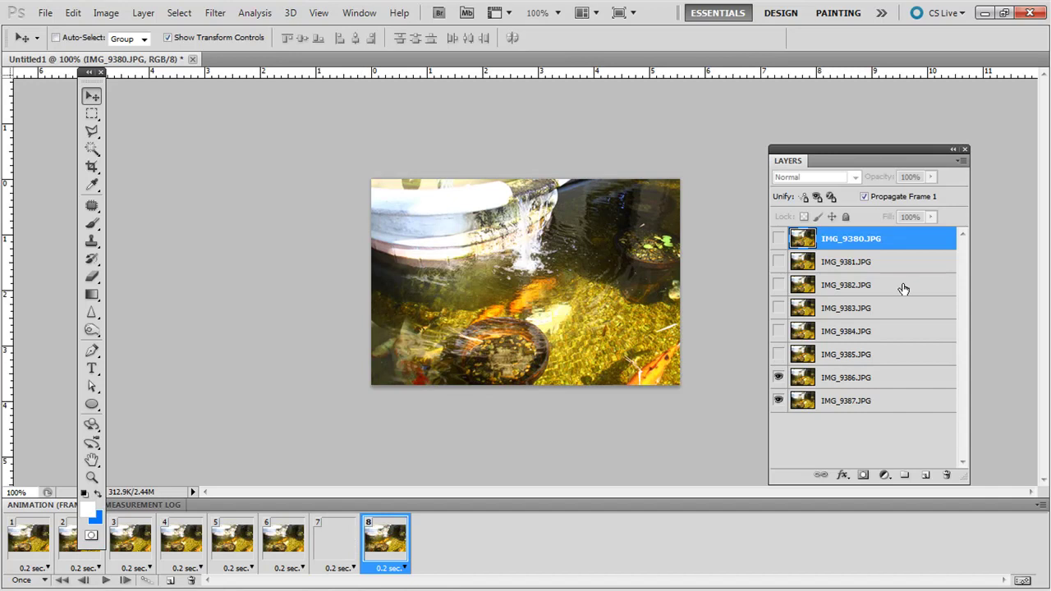
{"action": "left_click", "coordinate": [778, 378]}
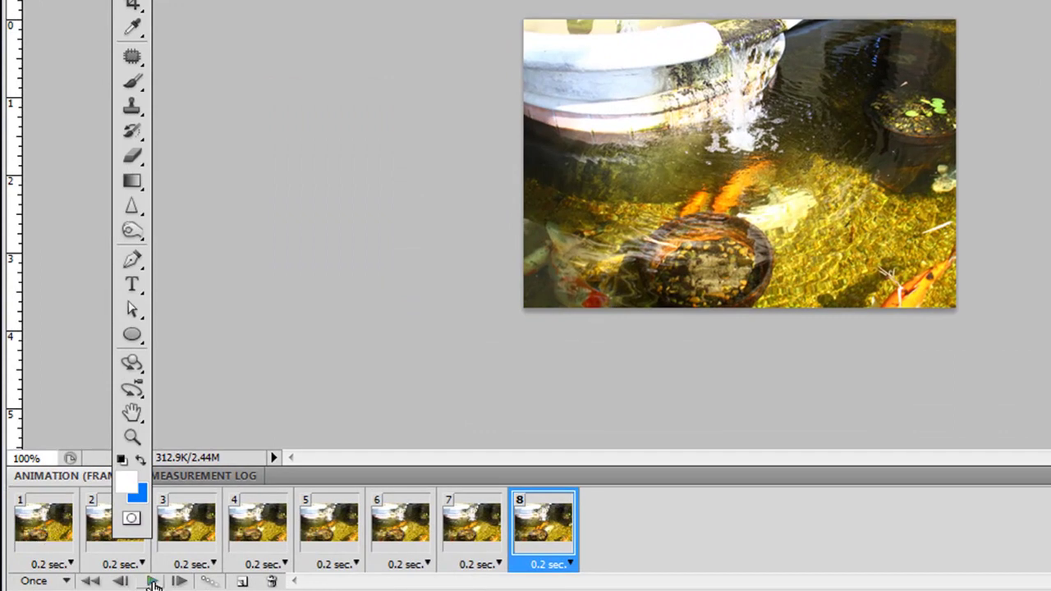
{"action": "left_click", "coordinate": [145, 581]}
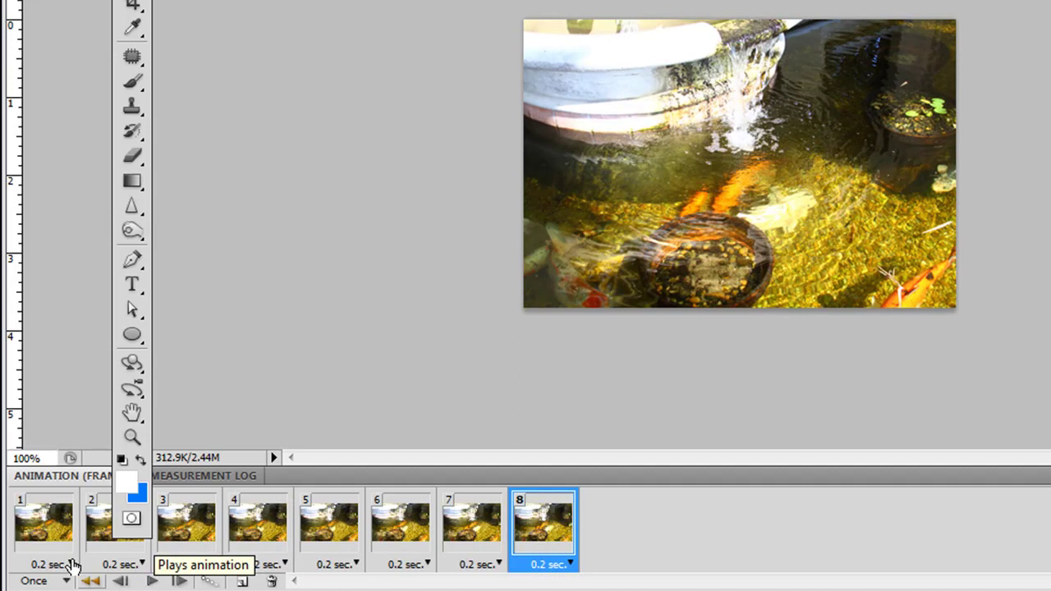
{"action": "left_click", "coordinate": [152, 581]}
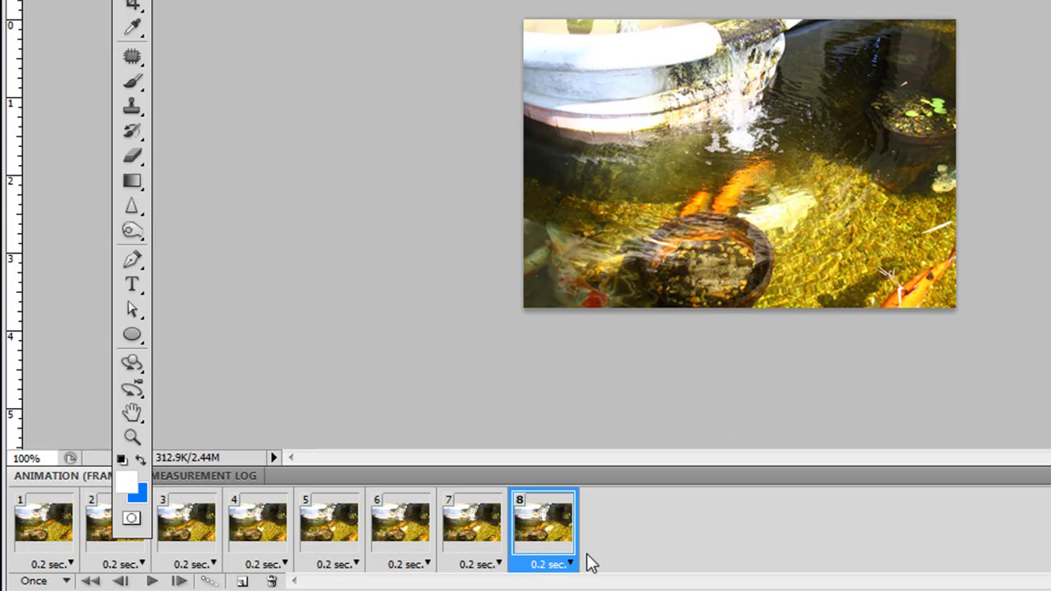
{"action": "left_click", "coordinate": [557, 568]}
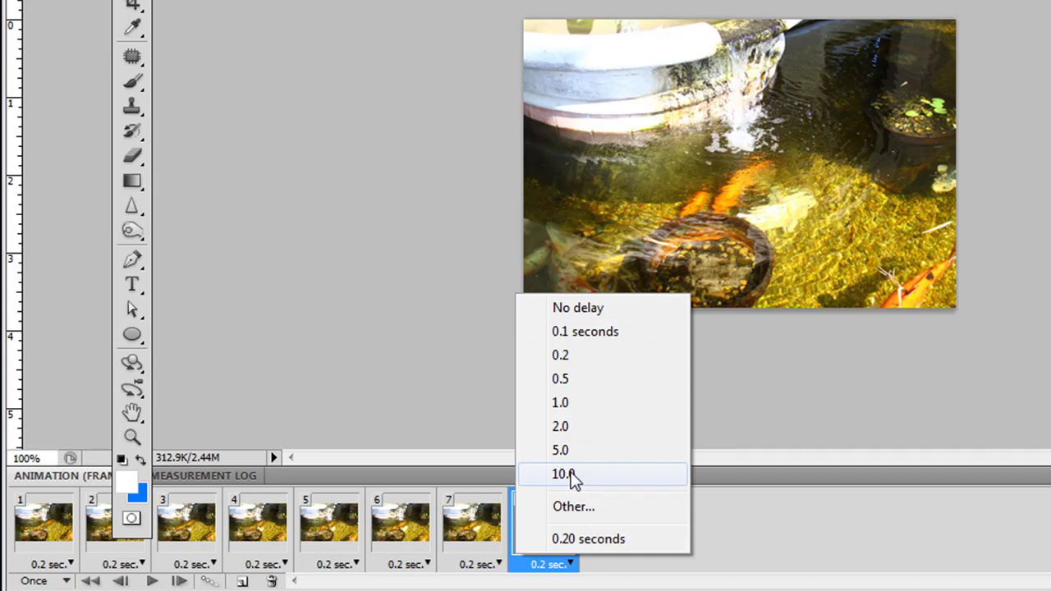
{"action": "left_click", "coordinate": [576, 355]}
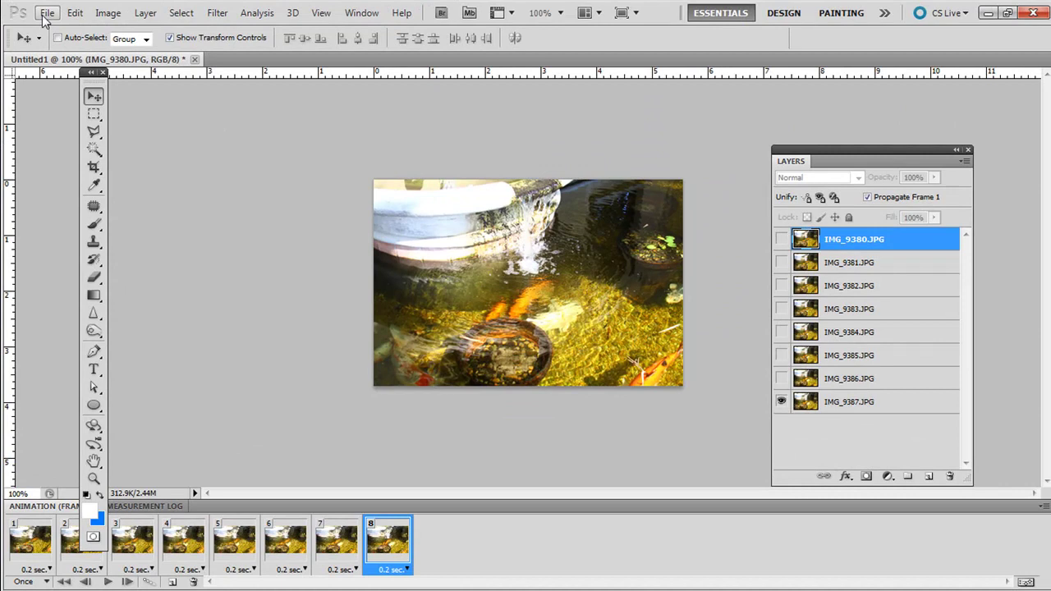
{"action": "left_click", "coordinate": [47, 13]}
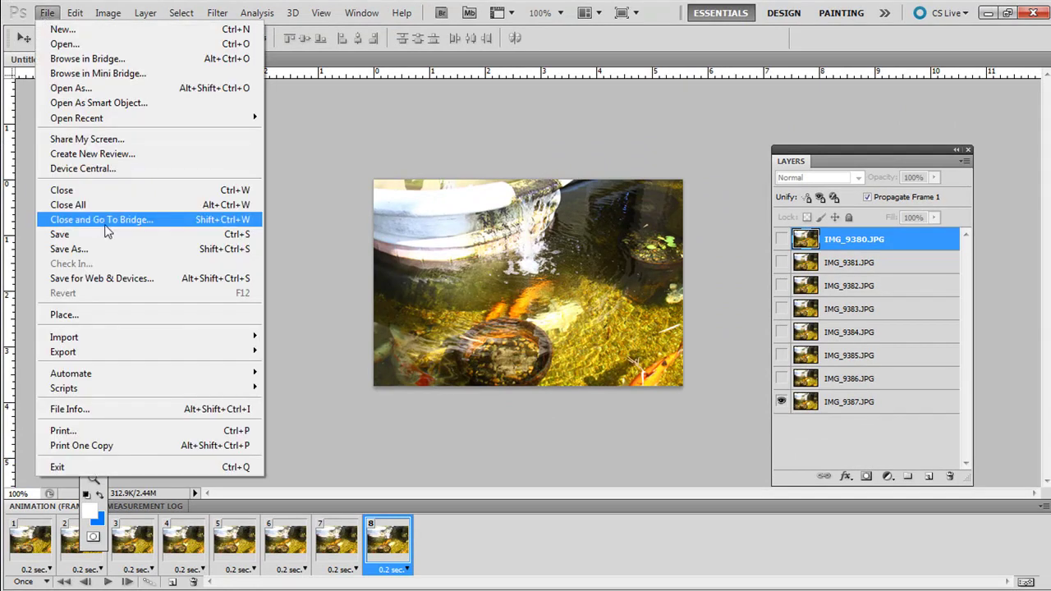
{"action": "left_click", "coordinate": [101, 280]}
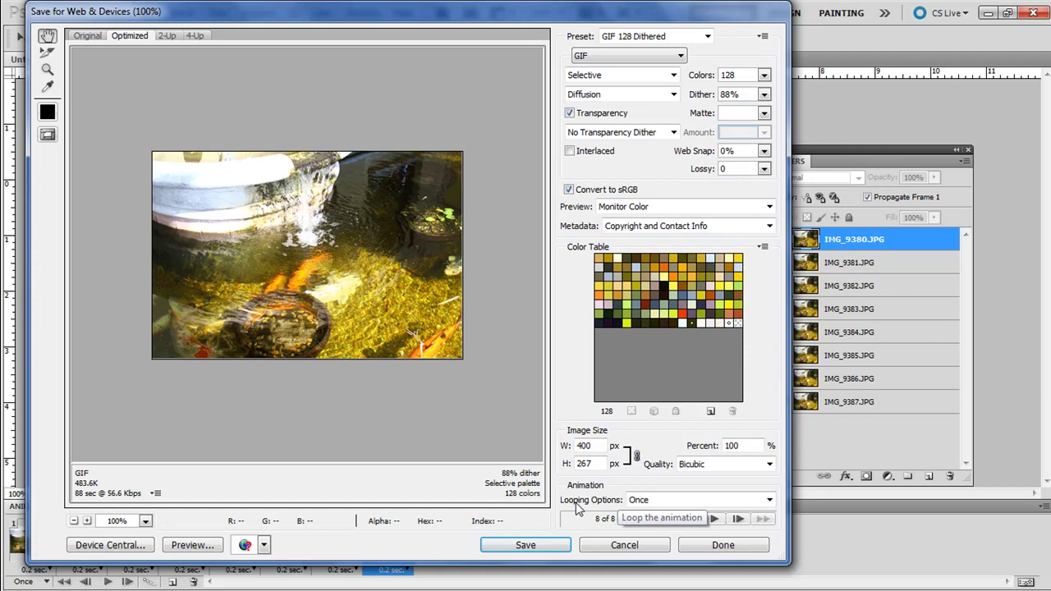
{"action": "left_click", "coordinate": [649, 501]}
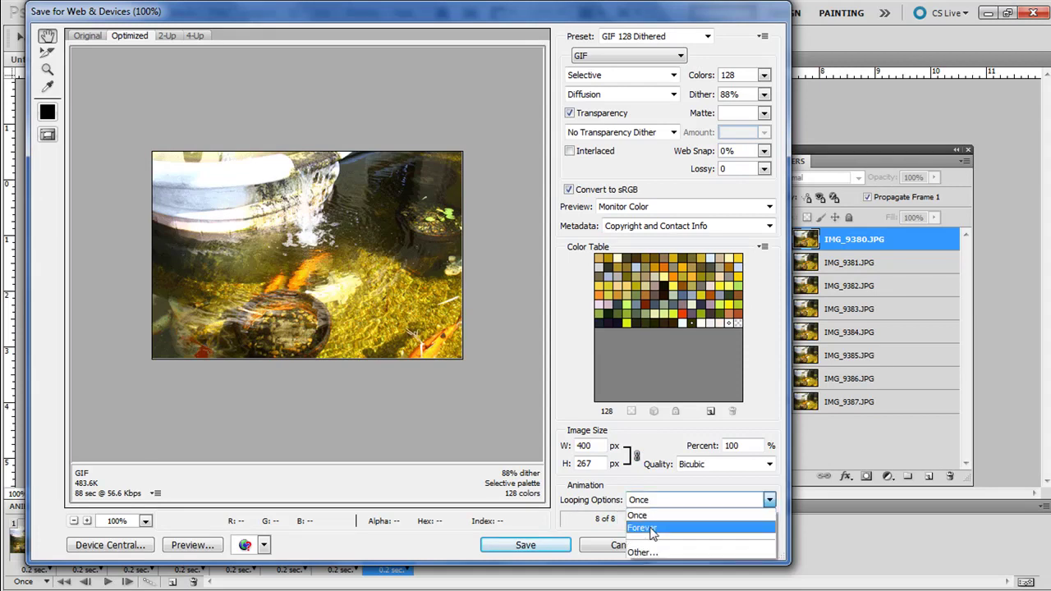
{"action": "left_click", "coordinate": [651, 531]}
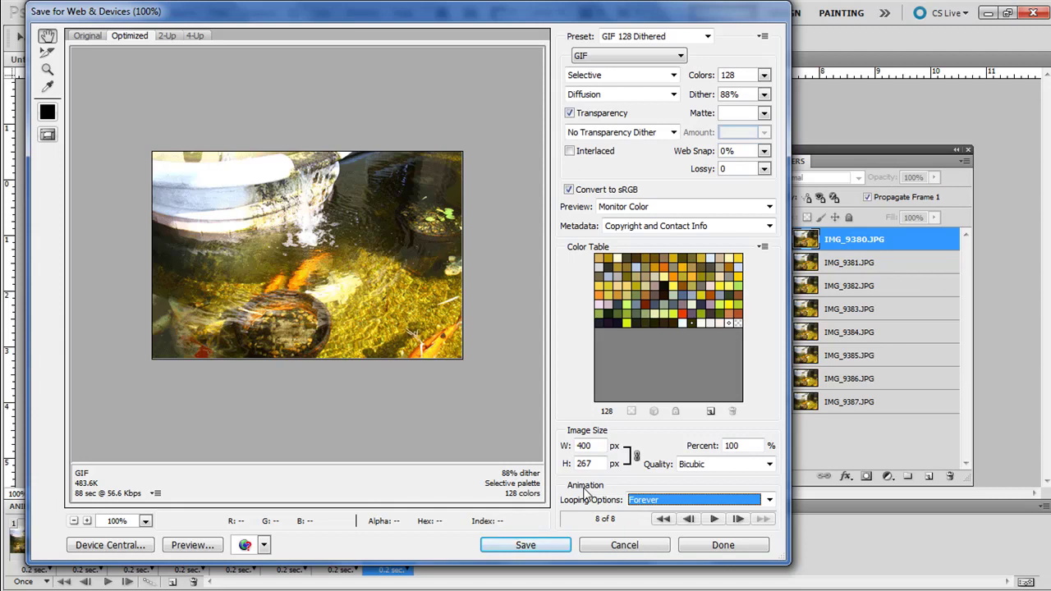
{"action": "left_click", "coordinate": [532, 546]}
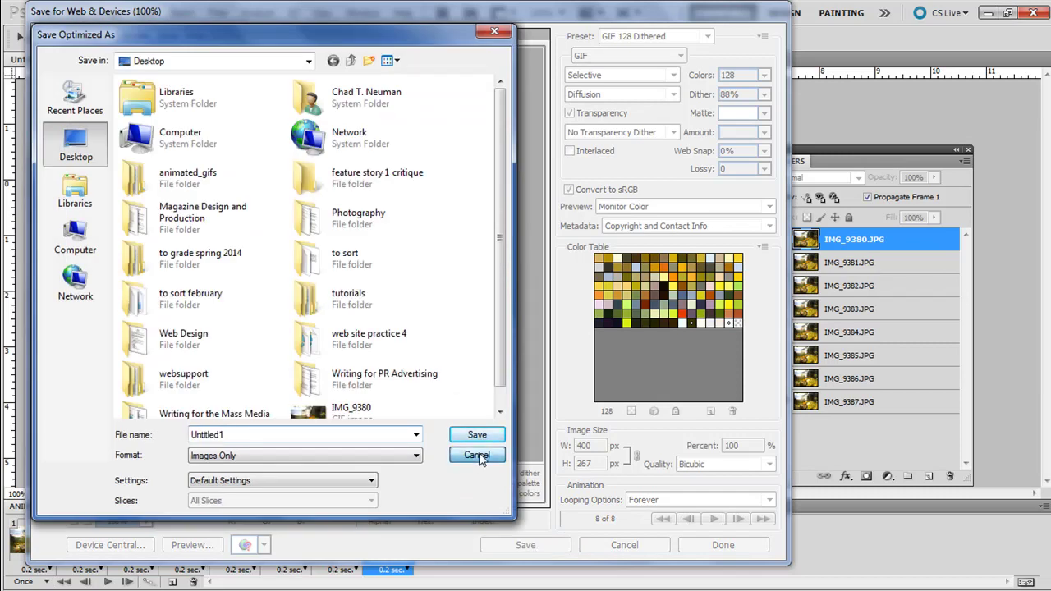
{"action": "left_click", "coordinate": [478, 456]}
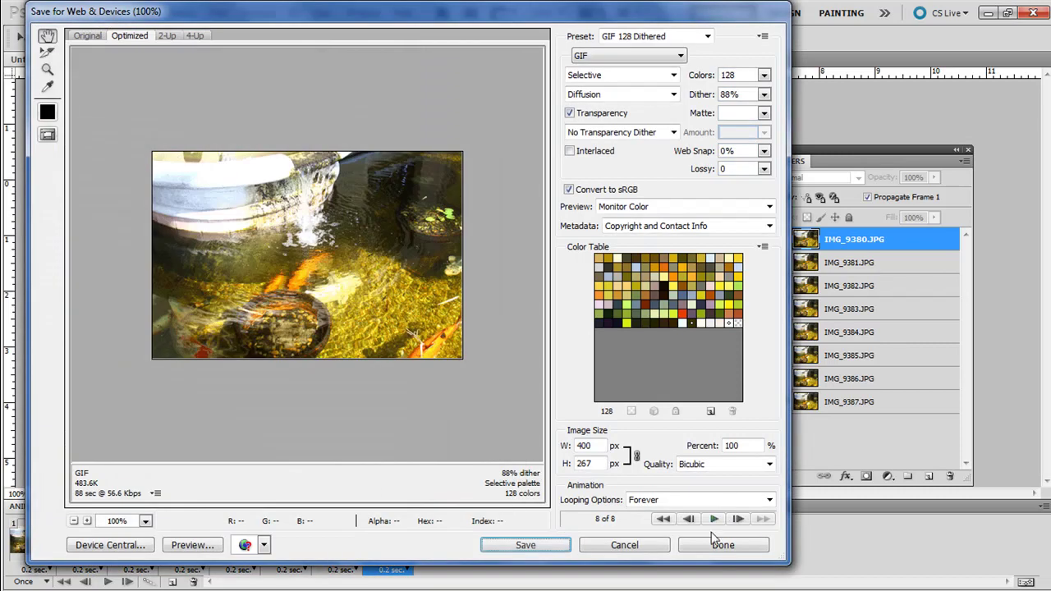
{"action": "left_click", "coordinate": [649, 545]}
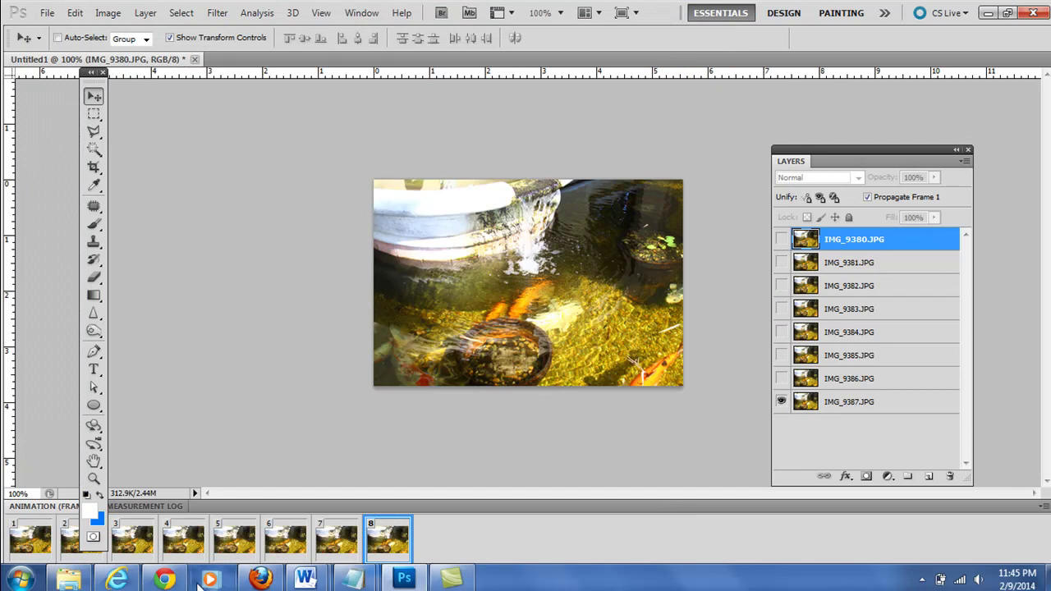
{"action": "left_click", "coordinate": [260, 579]}
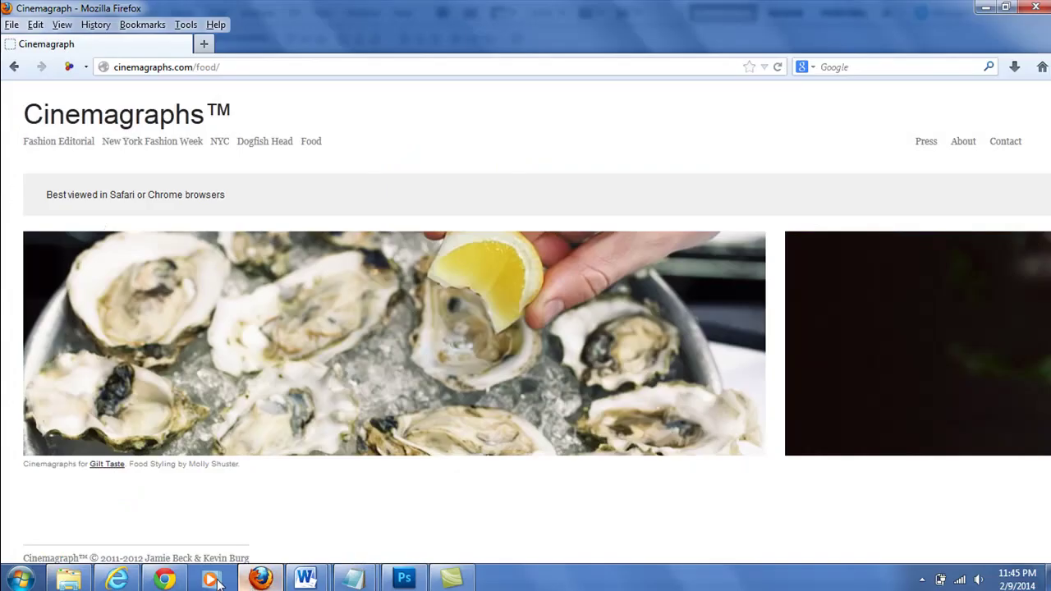
{"action": "left_click", "coordinate": [130, 581]}
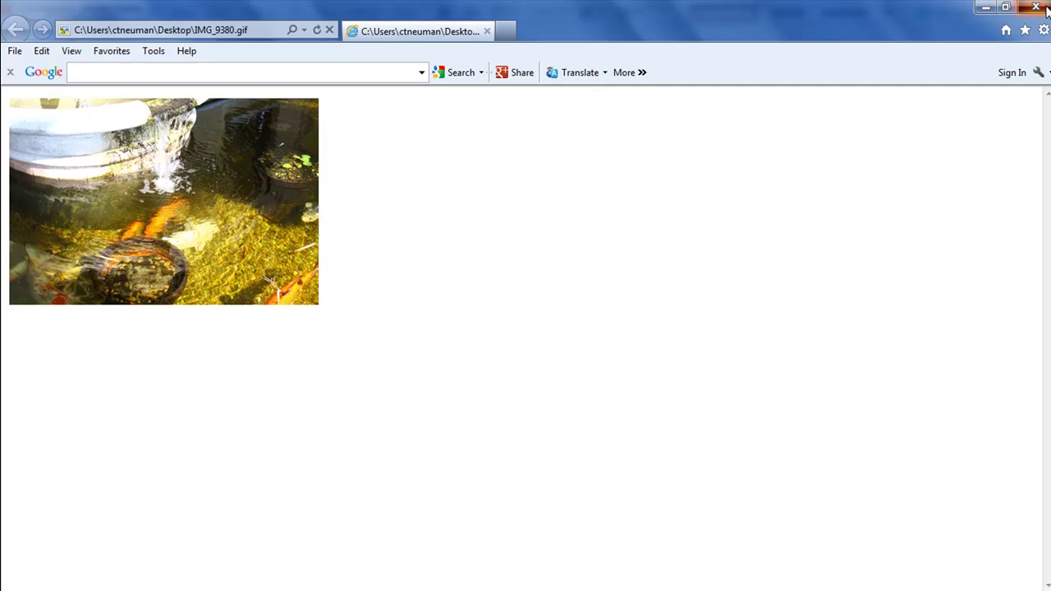
{"action": "key", "text": "alt+Tab"}
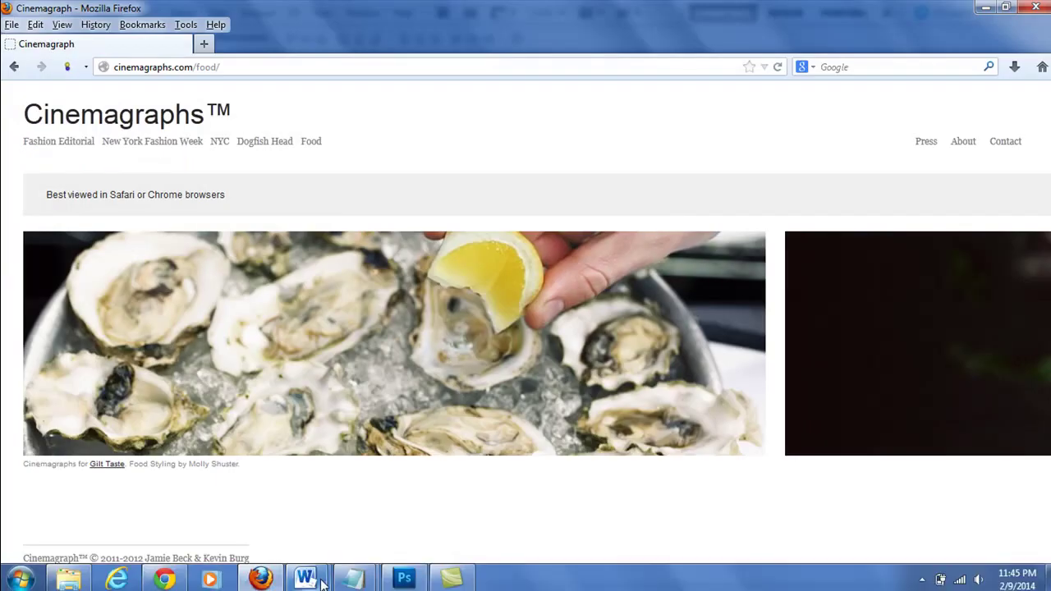
{"action": "left_click", "coordinate": [404, 579]}
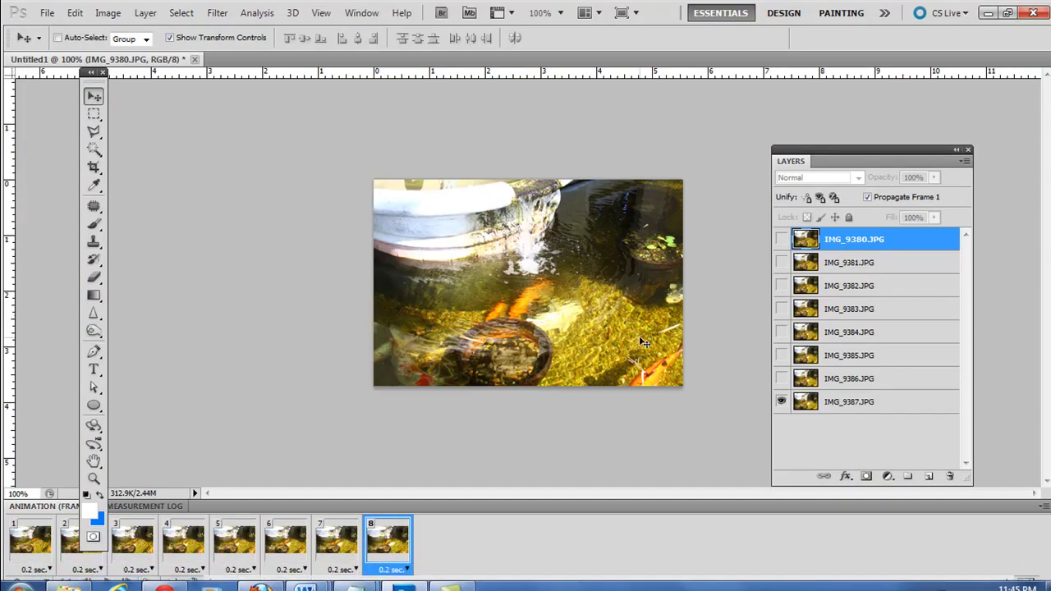
Step: Make layers IMG_9383 through IMG_9386 visible again
{"action": "left_click_drag", "start_coordinate": [783, 379], "coordinate": [781, 261]}
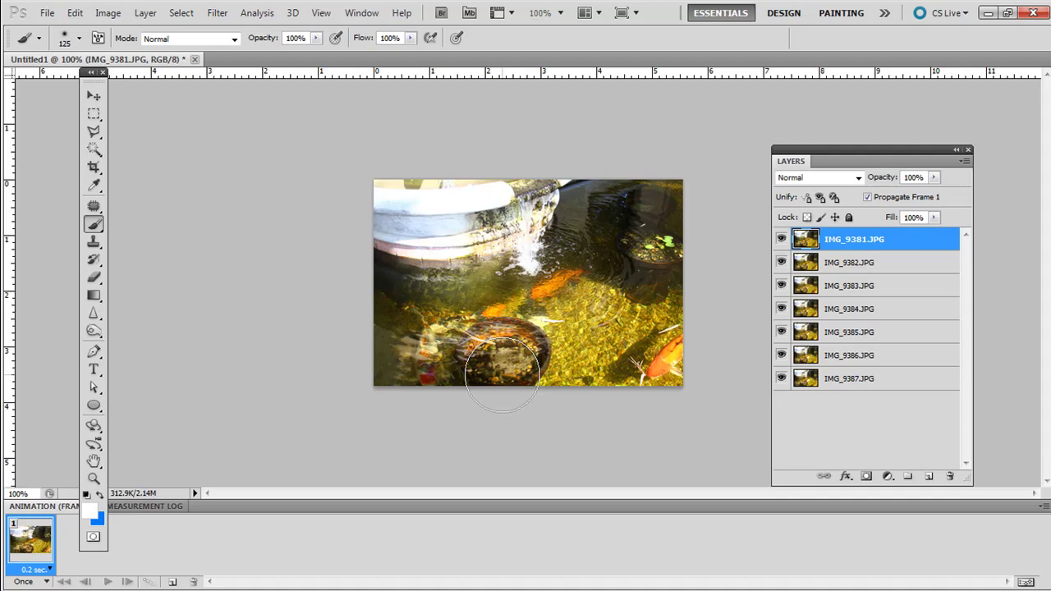
Step: Duplicate frame 1 into a second 0.2-second frame and check both frames
{"action": "left_click", "coordinate": [172, 582]}
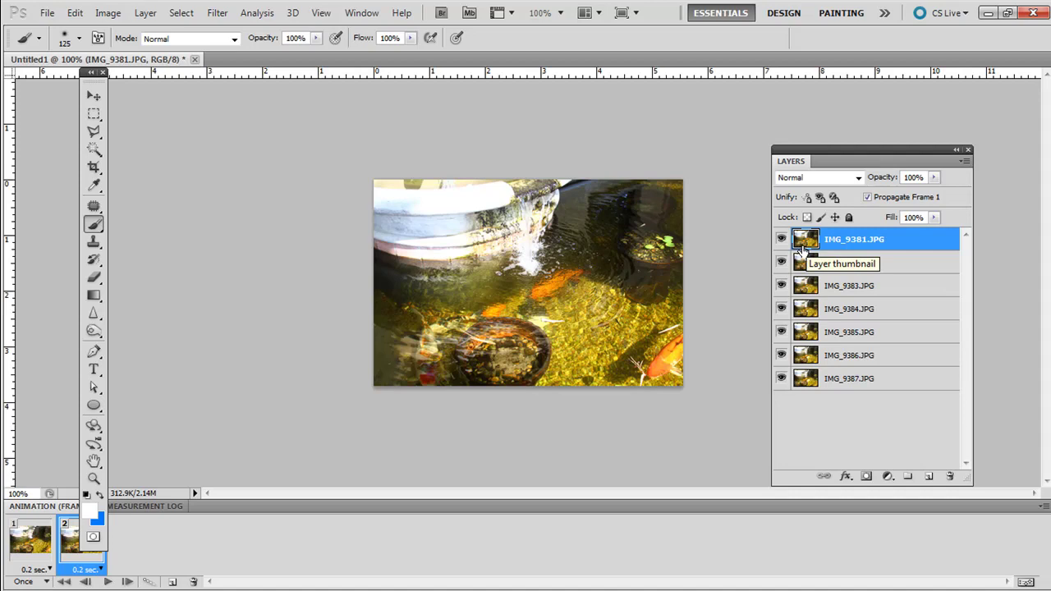
{"action": "left_click", "coordinate": [27, 540]}
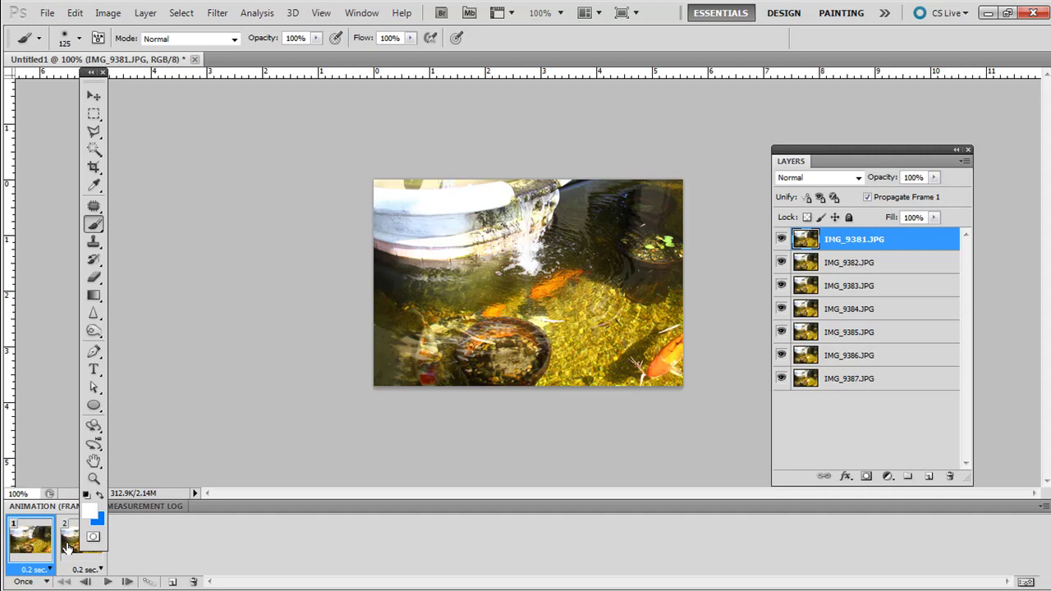
{"action": "left_click", "coordinate": [67, 547]}
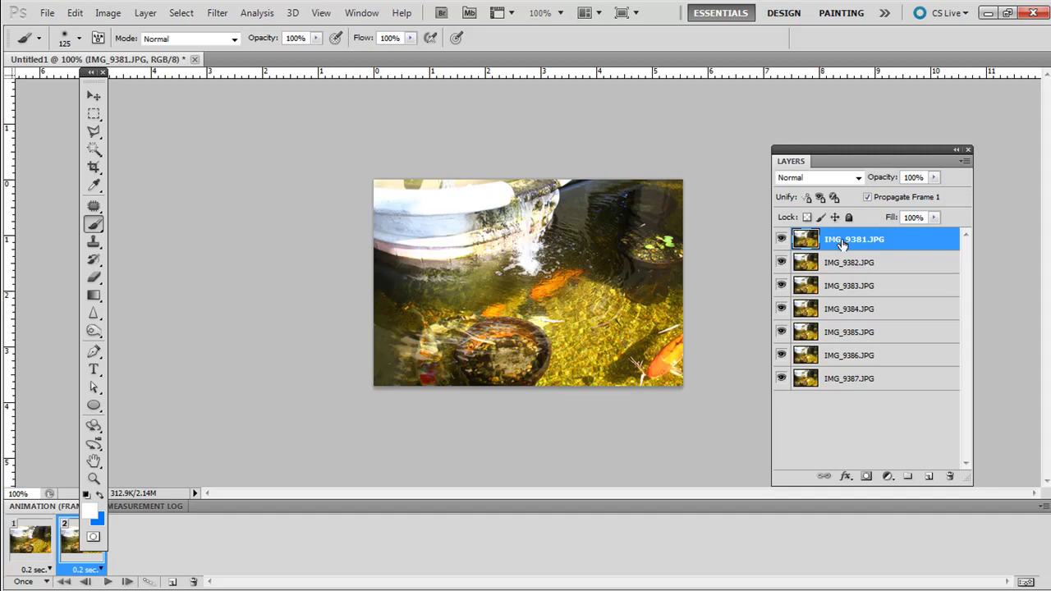
Step: Duplicate IMG_9381.JPG below itself and paint the copy's new layer mask black over the fish
{"action": "key", "text": "ctrl+j"}
{"action": "left_click_drag", "start_coordinate": [841, 243], "coordinate": [841, 272]}
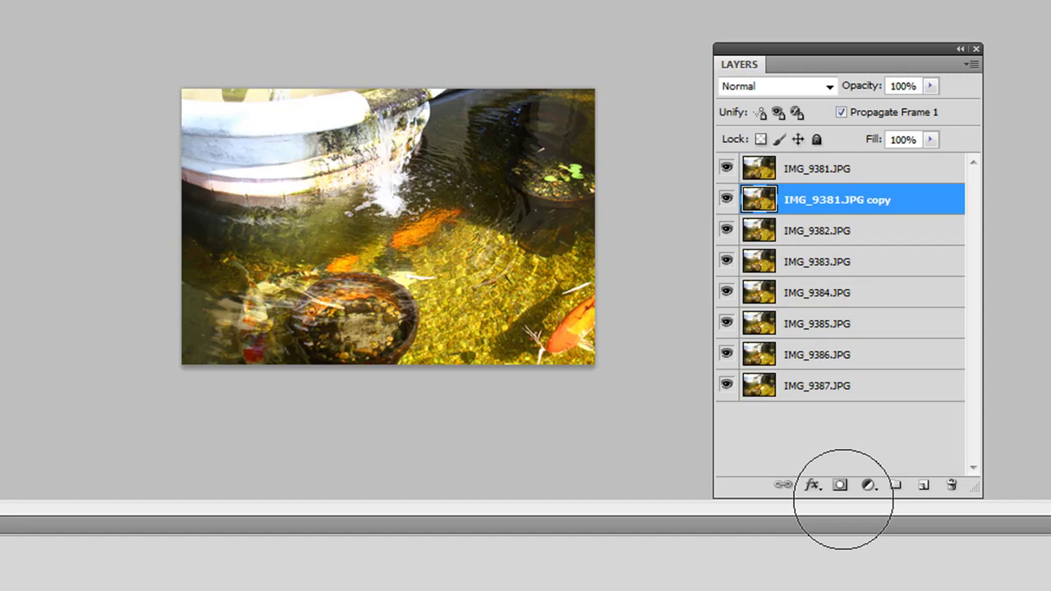
{"action": "left_click", "coordinate": [839, 485]}
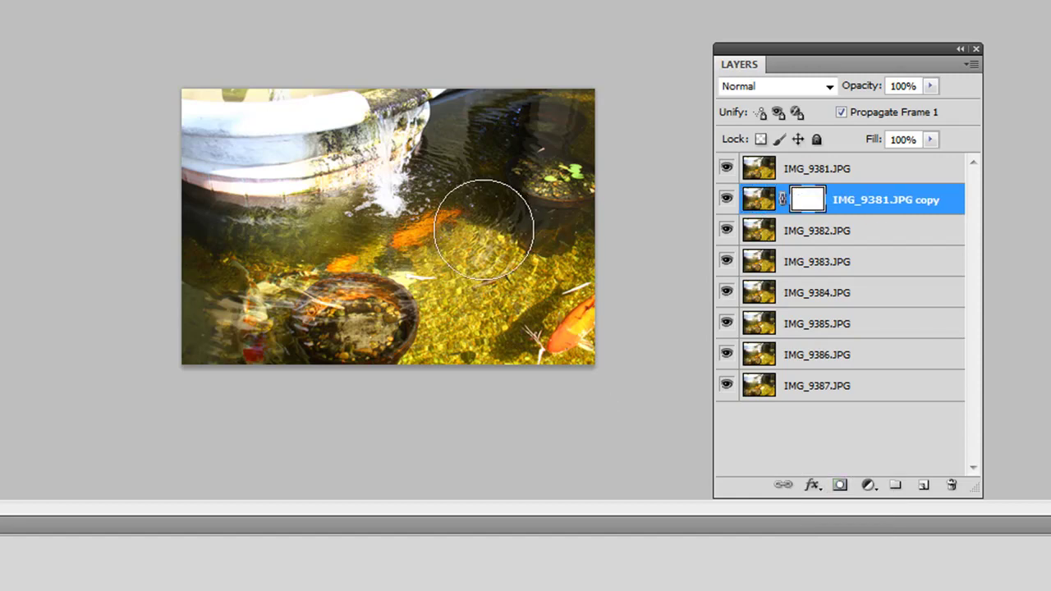
{"action": "left_click_drag", "start_coordinate": [384, 277], "coordinate": [287, 321]}
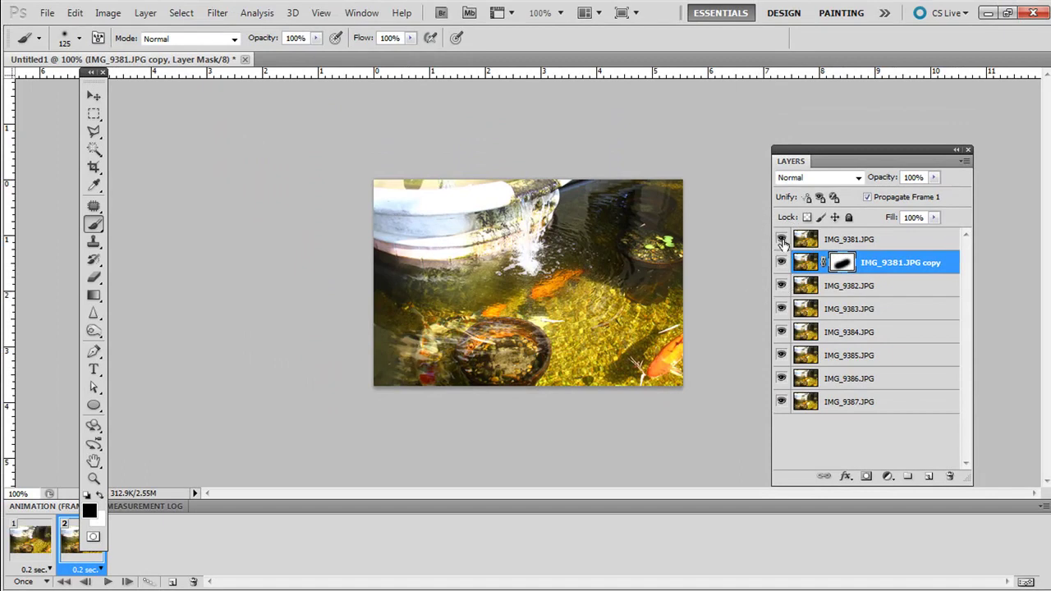
Step: Toggle IMG_9381.JPG on and off to compare the full photo with the masked copy
{"action": "left_click", "coordinate": [783, 239]}
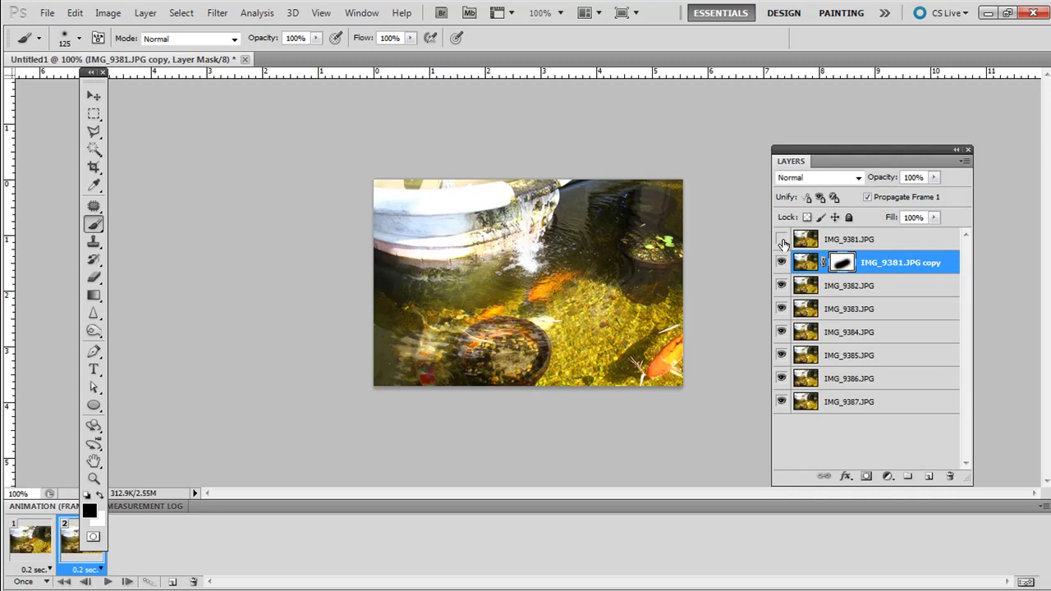
{"action": "left_click", "coordinate": [782, 241]}
{"action": "left_click", "coordinate": [782, 241]}
{"action": "left_click", "coordinate": [782, 241]}
{"action": "left_click", "coordinate": [783, 240]}
{"action": "left_click", "coordinate": [783, 240]}
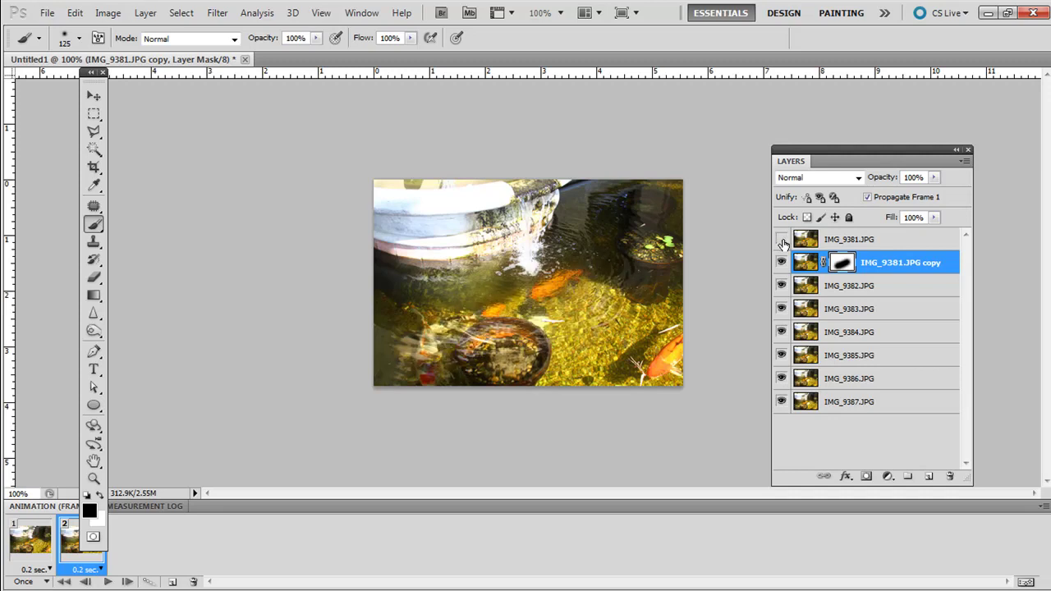
{"action": "left_click", "coordinate": [783, 241]}
{"action": "left_click", "coordinate": [782, 241]}
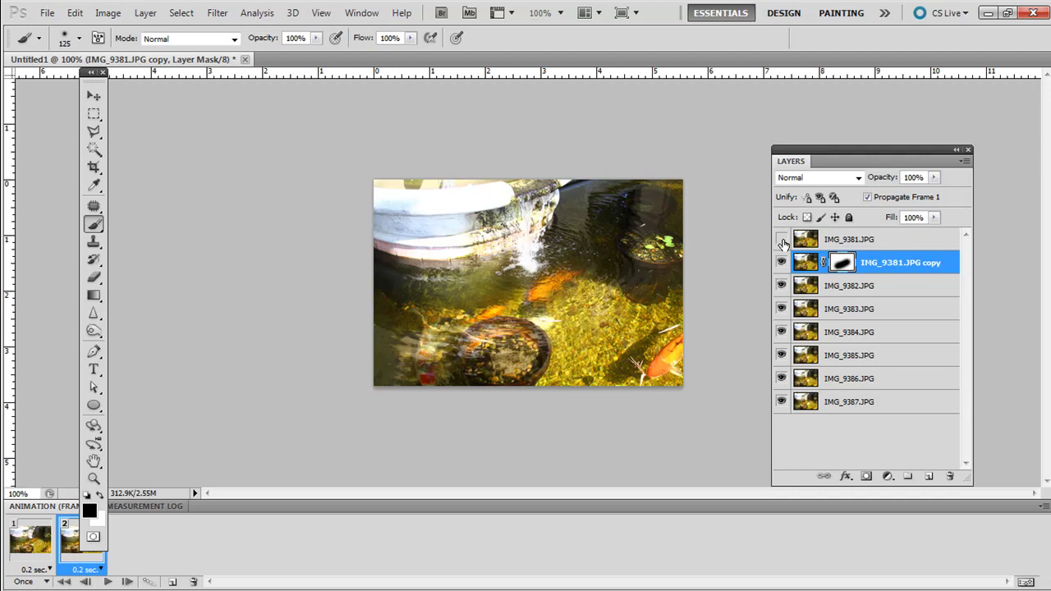
Step: Restore IMG_9381.JPG's visibility on frame 1 and select the top and copy layers
{"action": "left_click", "coordinate": [782, 240]}
{"action": "left_click", "coordinate": [782, 239]}
{"action": "left_click", "coordinate": [29, 542]}
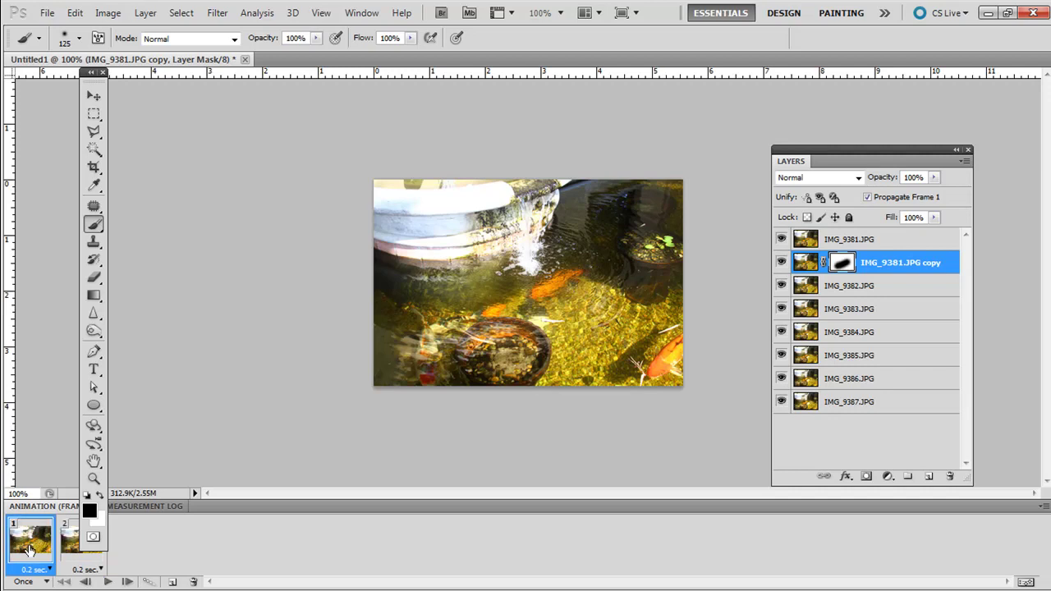
{"action": "left_click", "coordinate": [841, 243]}
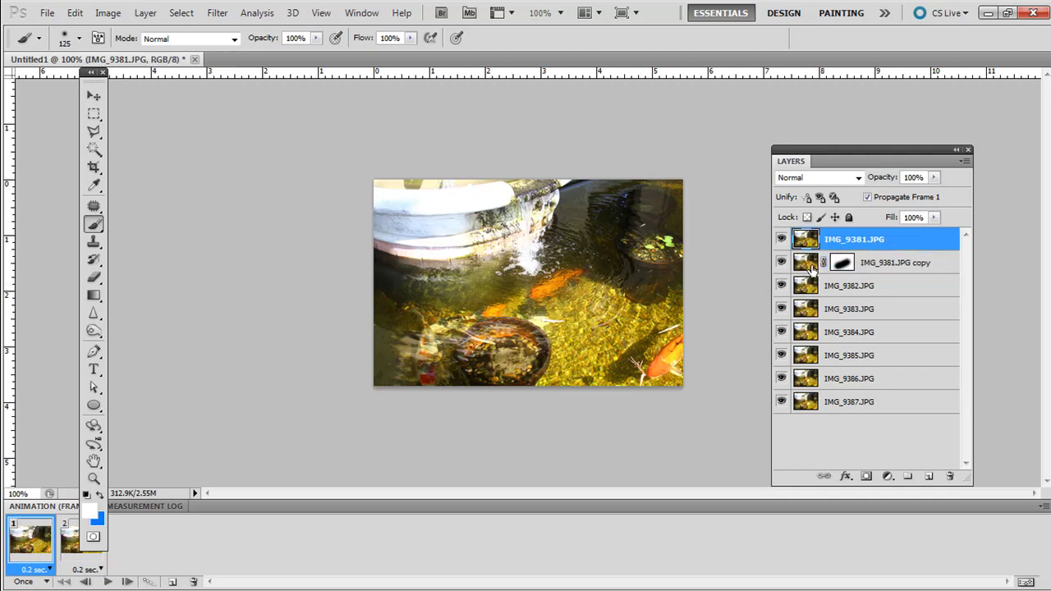
{"action": "left_click", "coordinate": [811, 268]}
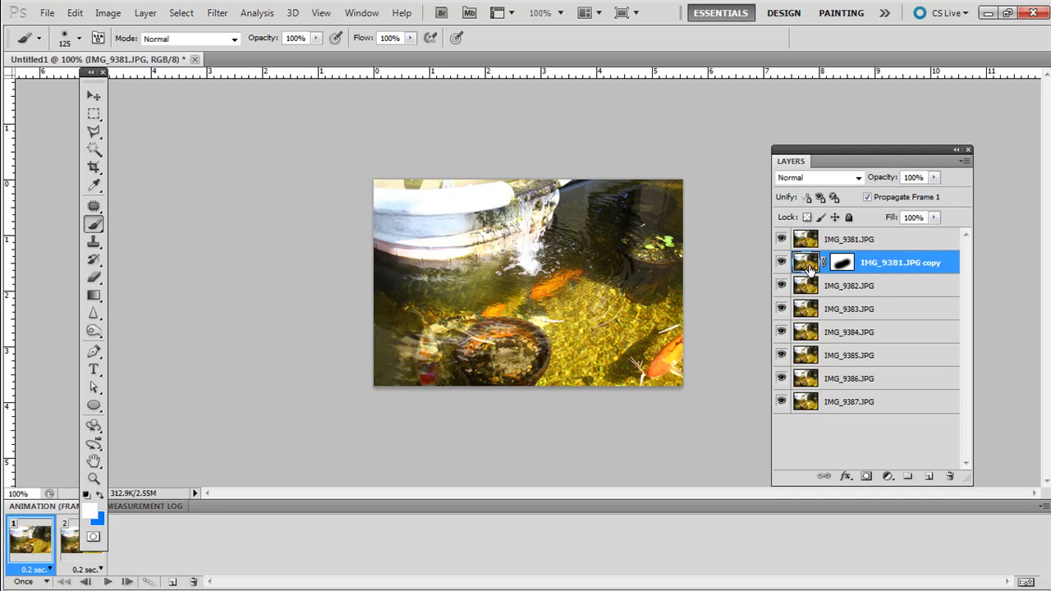
Step: Add a third frame that hides IMG_9382.JPG so the next photo shows
{"action": "left_click", "coordinate": [68, 549]}
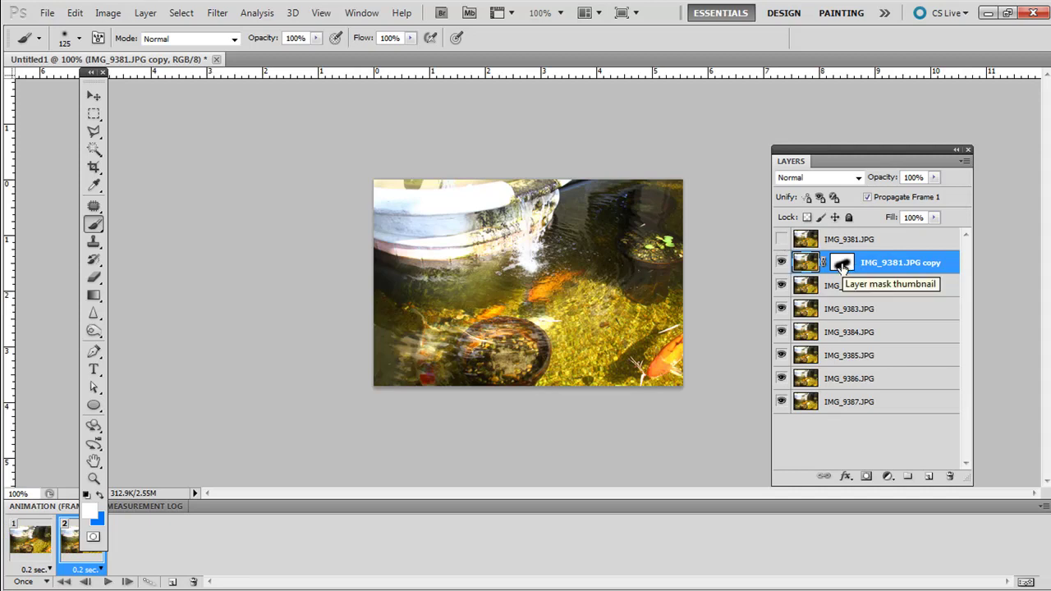
{"action": "left_click", "coordinate": [173, 583]}
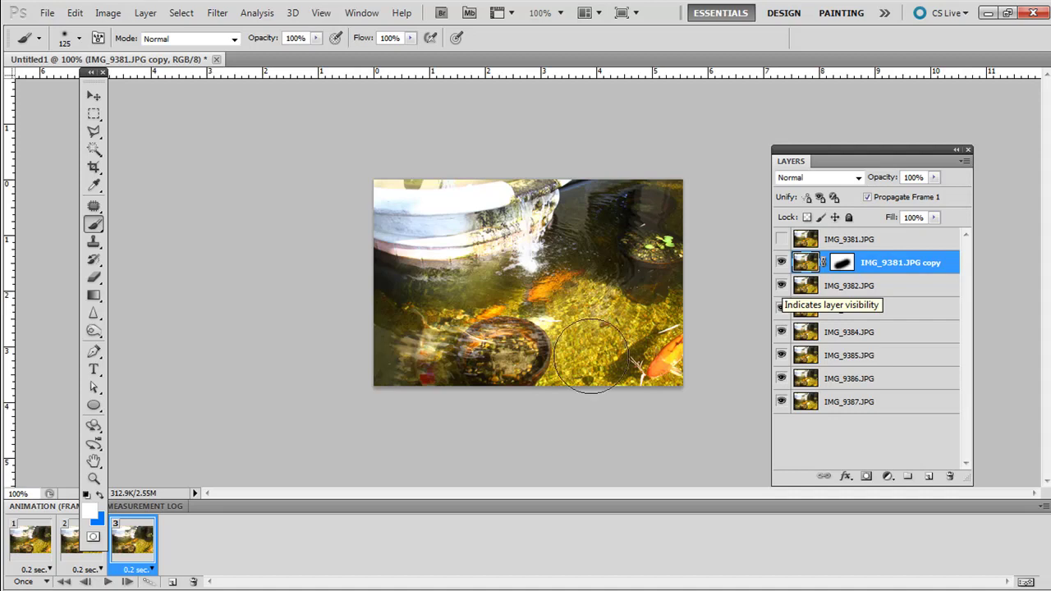
{"action": "left_click", "coordinate": [72, 549]}
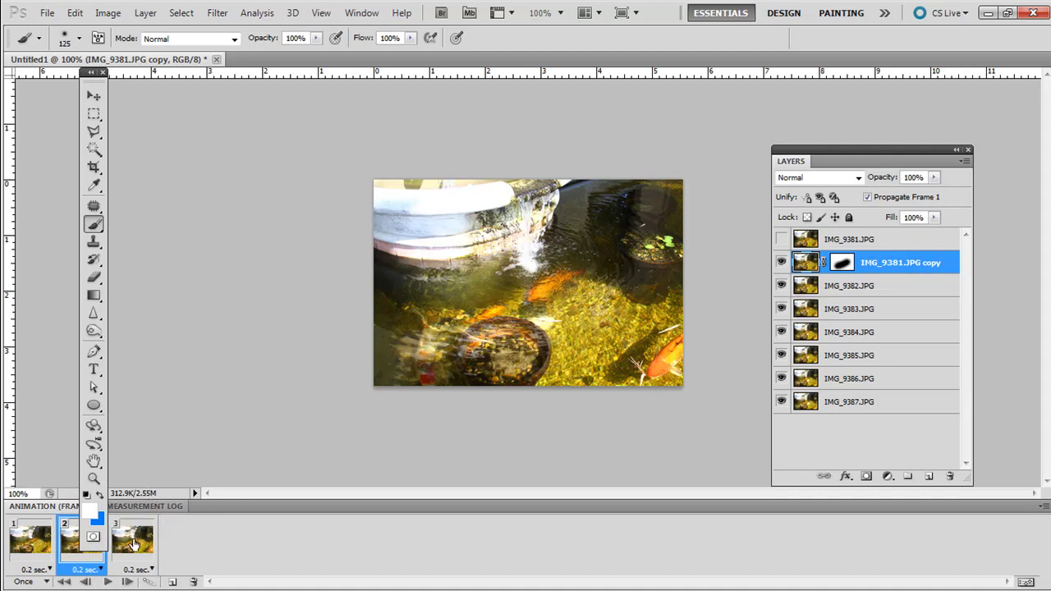
{"action": "left_click", "coordinate": [134, 544]}
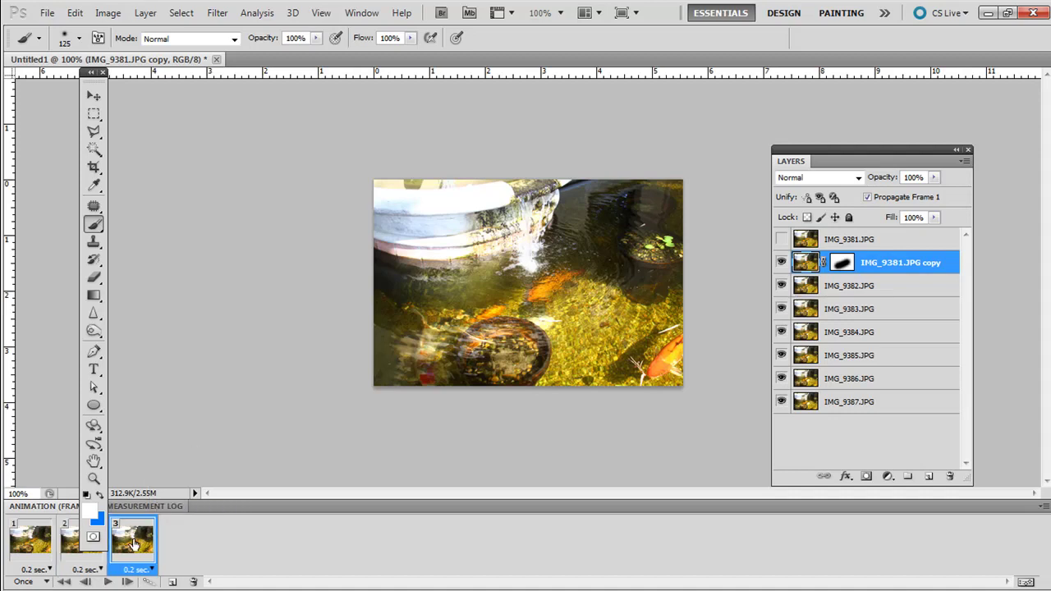
{"action": "left_click", "coordinate": [781, 287]}
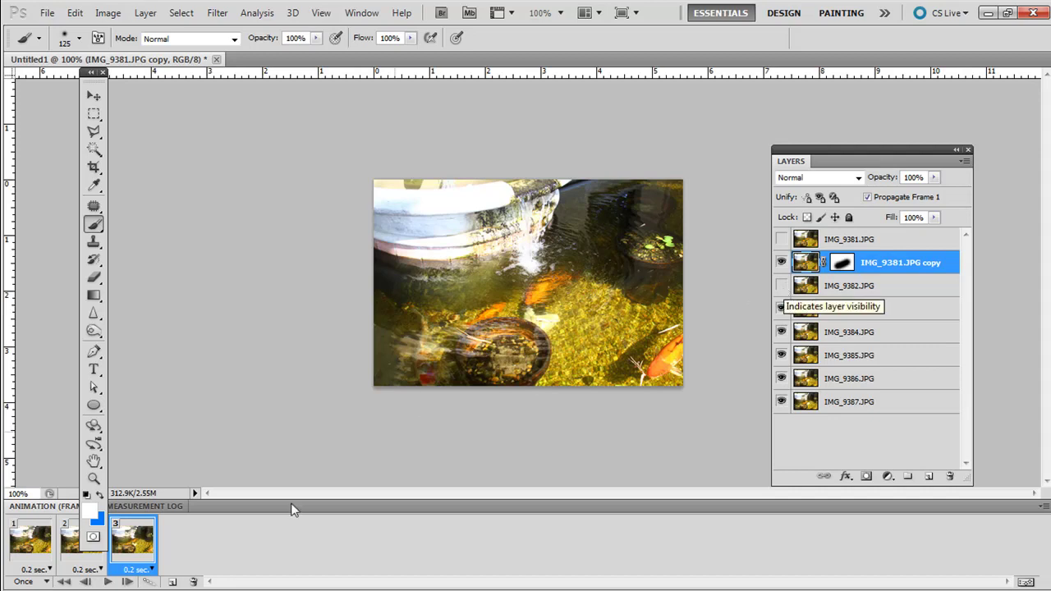
Step: Add frames 4 to 7, hiding IMG_9383 through IMG_9386 so frame 7 shows IMG_9387
{"action": "left_click", "coordinate": [172, 583]}
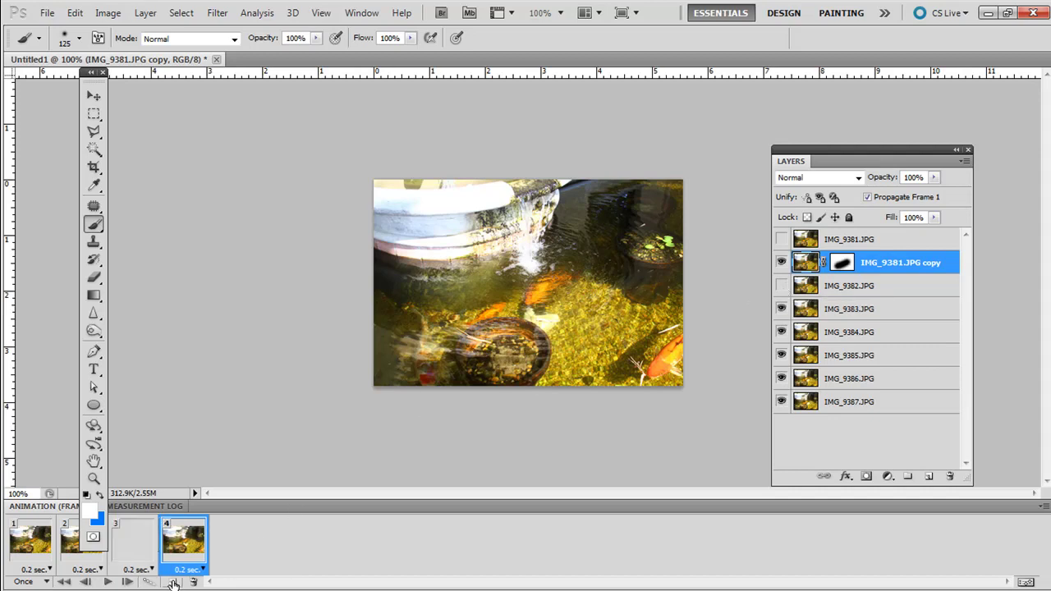
{"action": "left_click", "coordinate": [781, 310]}
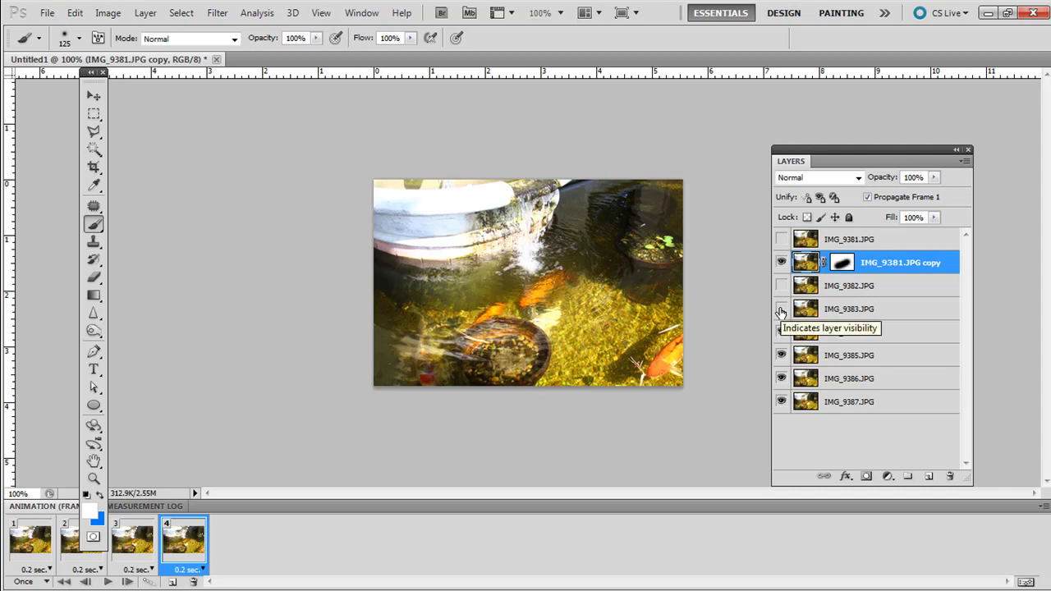
{"action": "left_click", "coordinate": [172, 583]}
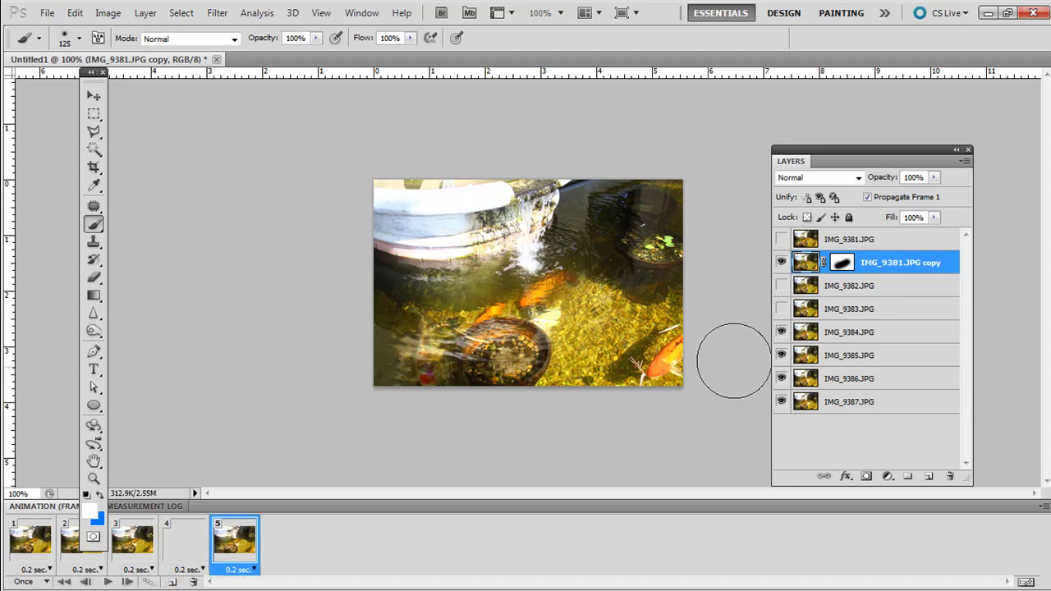
{"action": "left_click", "coordinate": [782, 332]}
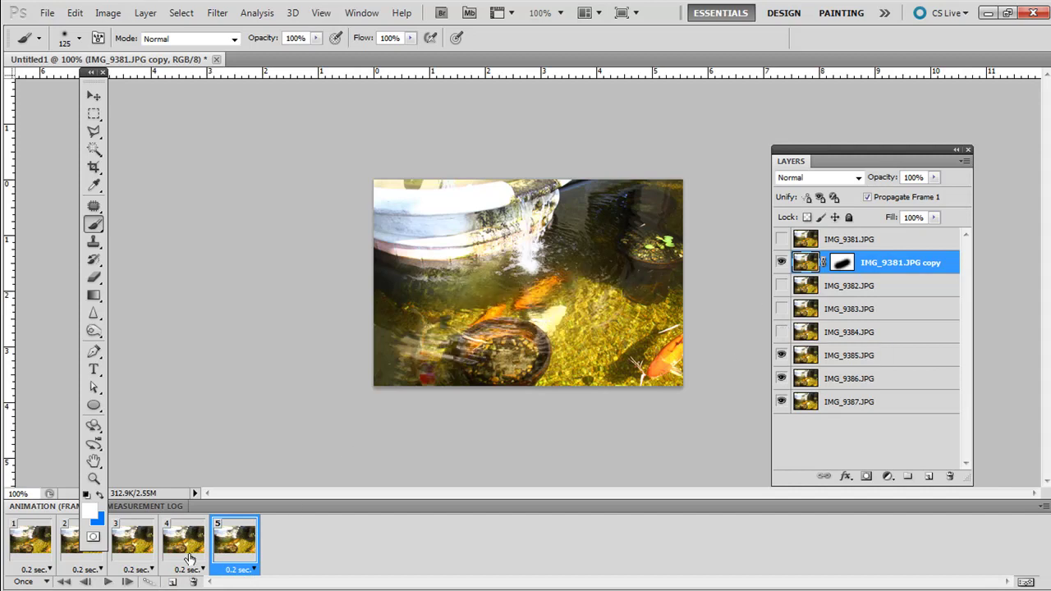
{"action": "left_click", "coordinate": [171, 583]}
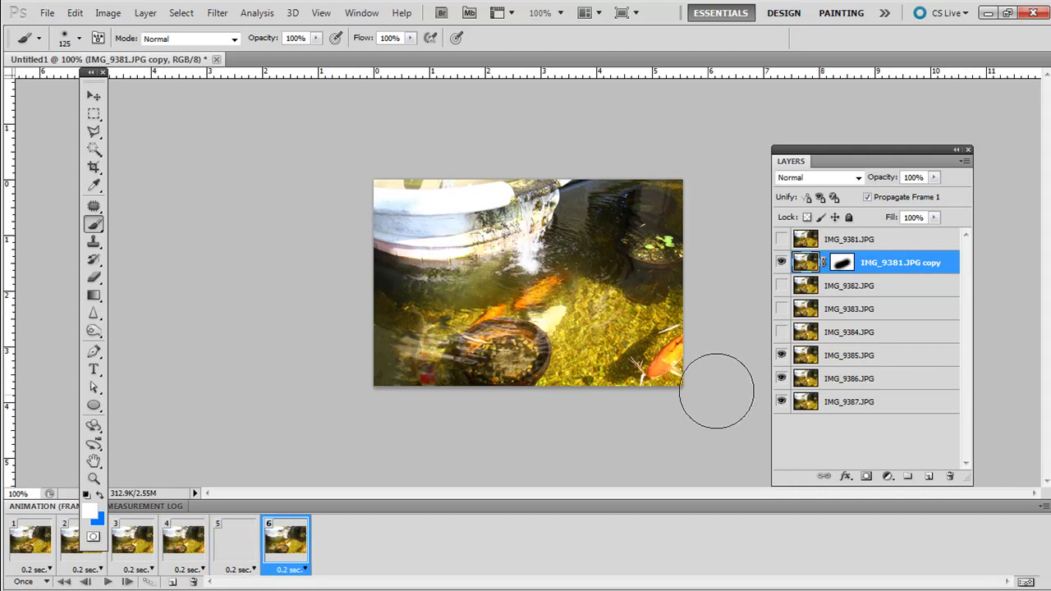
{"action": "left_click", "coordinate": [781, 356]}
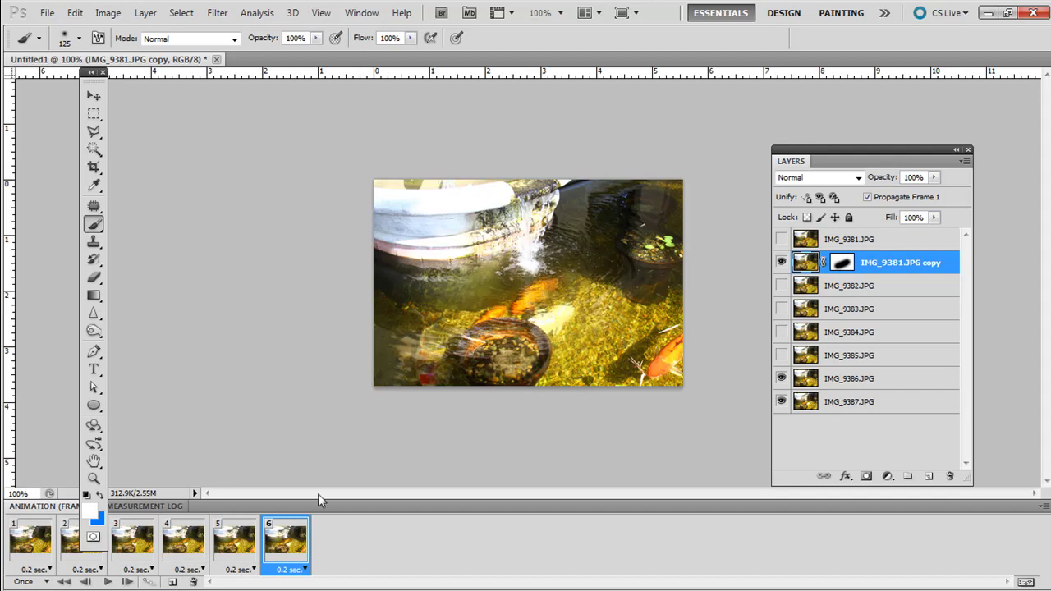
{"action": "left_click", "coordinate": [174, 582]}
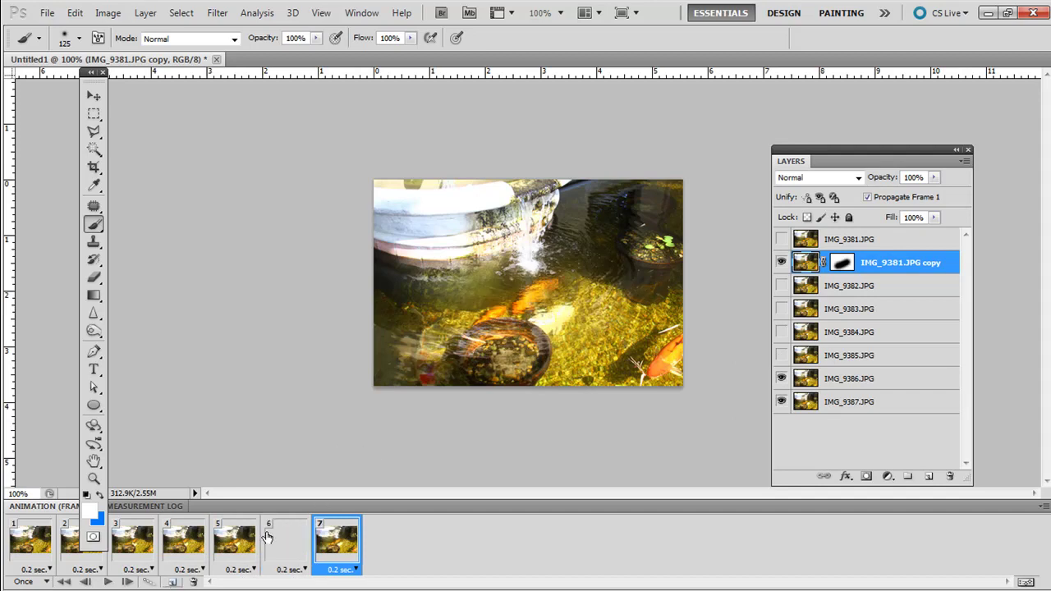
{"action": "left_click", "coordinate": [781, 379]}
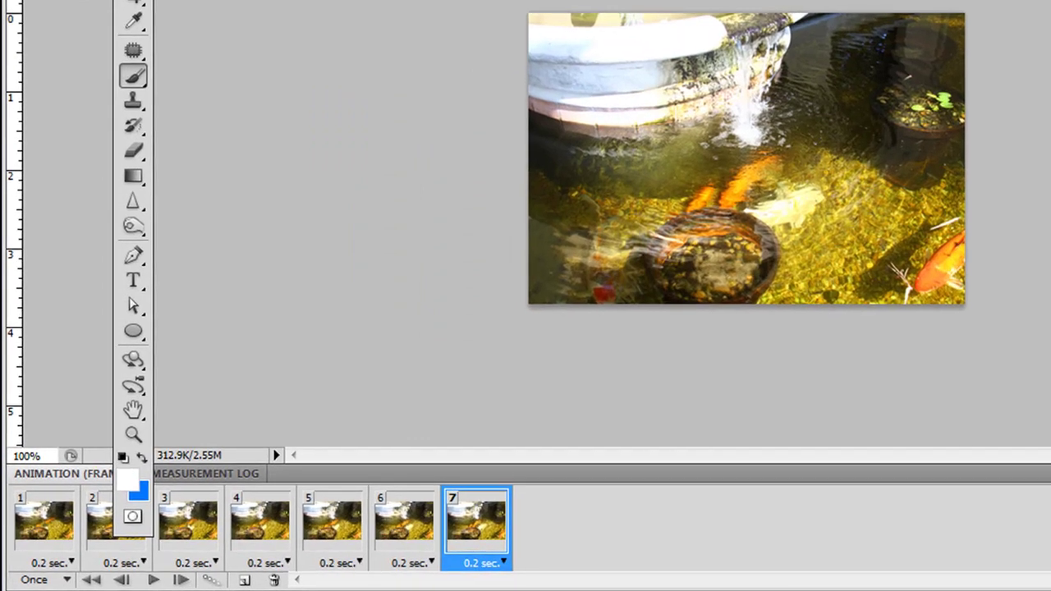
{"action": "left_click", "coordinate": [153, 580]}
{"action": "left_click", "coordinate": [152, 580]}
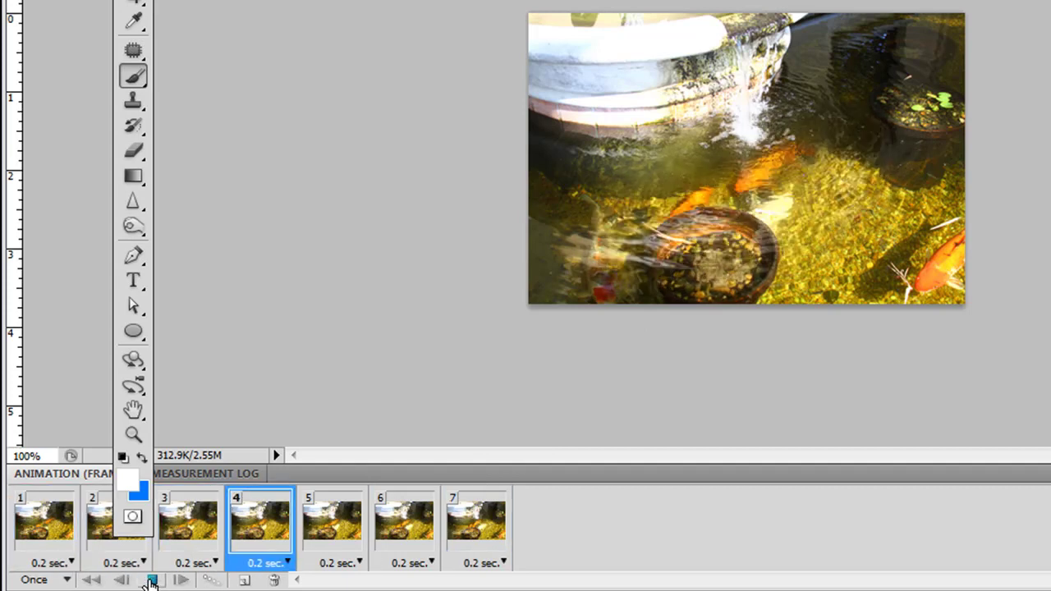
{"action": "left_click", "coordinate": [152, 579]}
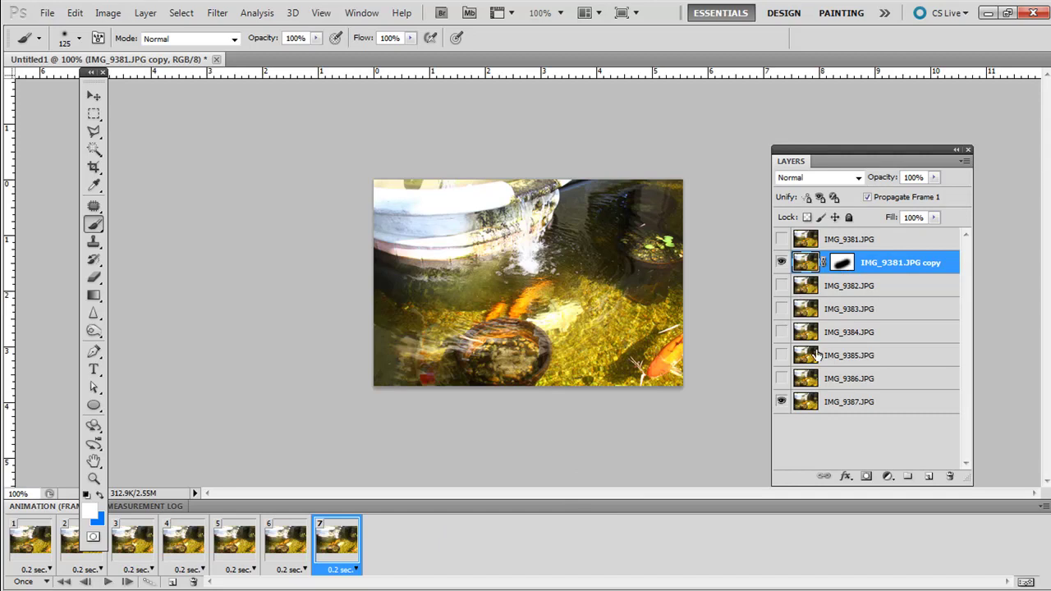
Step: Bring Firefox forward and open the NYC New York Fashion Week cinemagraph gallery
{"action": "mouse_move", "coordinate": [173, 589]}
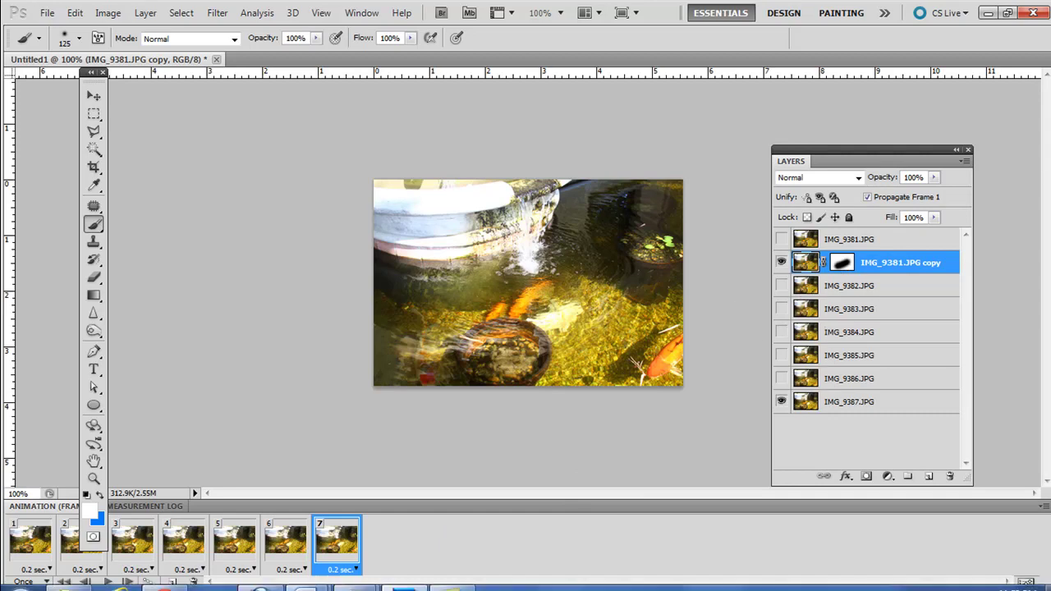
{"action": "left_click", "coordinate": [260, 579]}
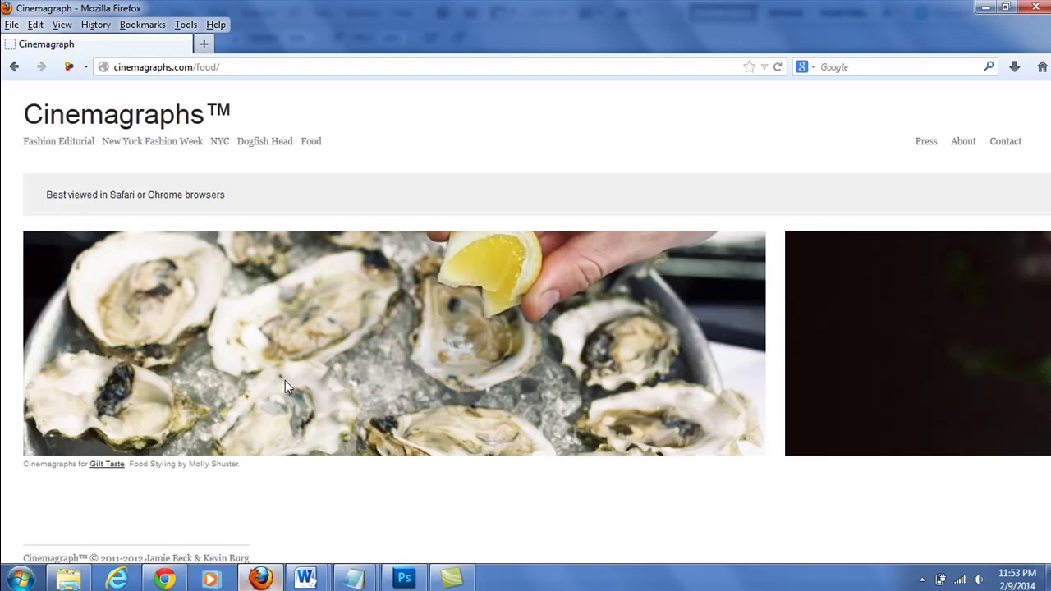
{"action": "left_click", "coordinate": [219, 143]}
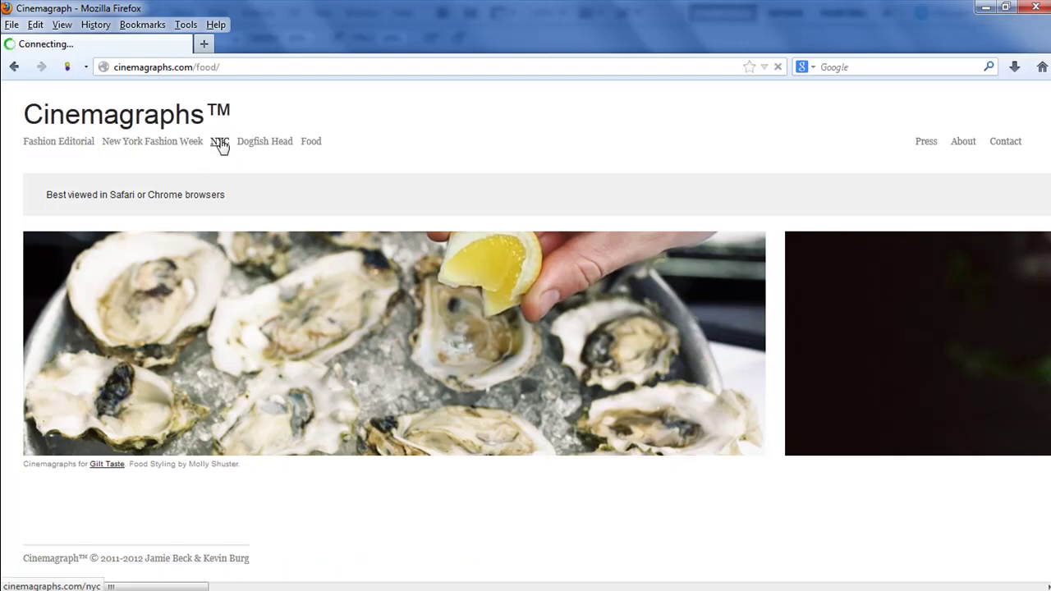
{"action": "left_click", "coordinate": [183, 144]}
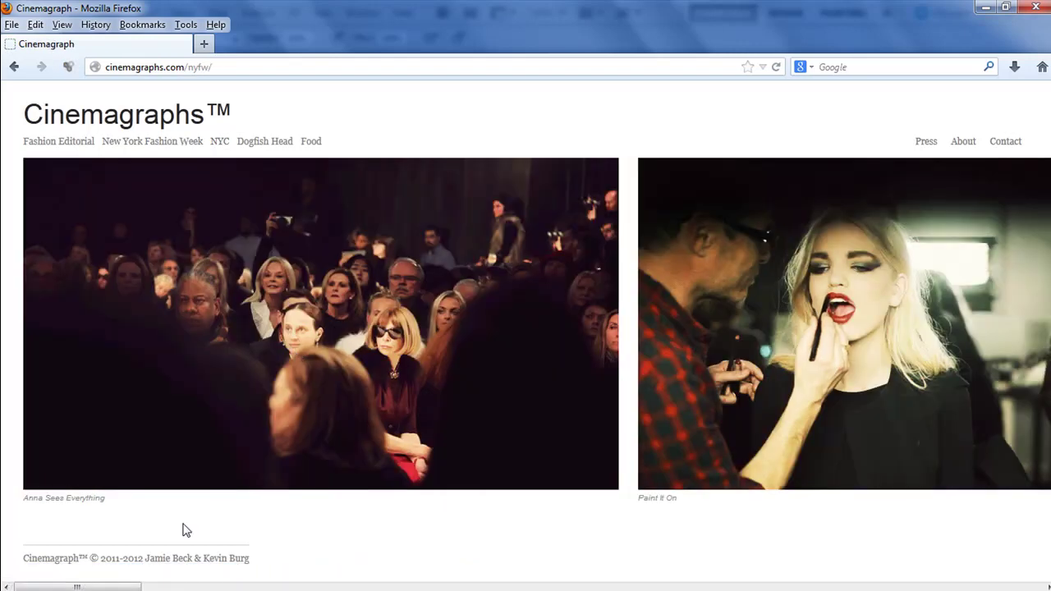
Step: Scroll horizontally through the New York Fashion Week cinemagraph gallery
{"action": "mouse_move", "coordinate": [123, 586]}
{"action": "left_mouse_down"}
{"action": "mouse_move", "coordinate": [318, 588]}
{"action": "mouse_move", "coordinate": [268, 588]}
{"action": "left_mouse_up"}
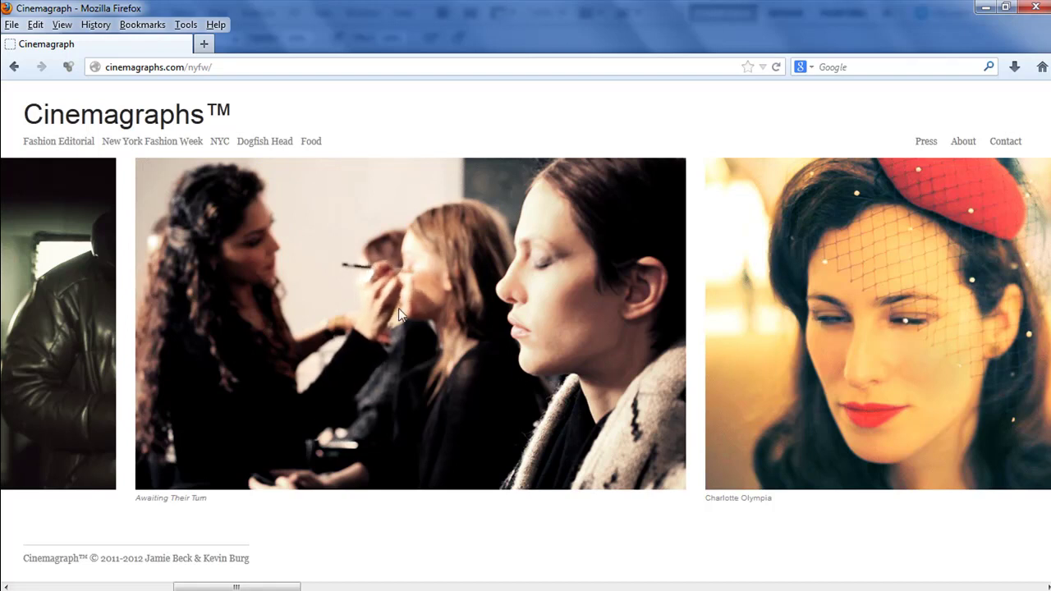
{"action": "mouse_move", "coordinate": [253, 585]}
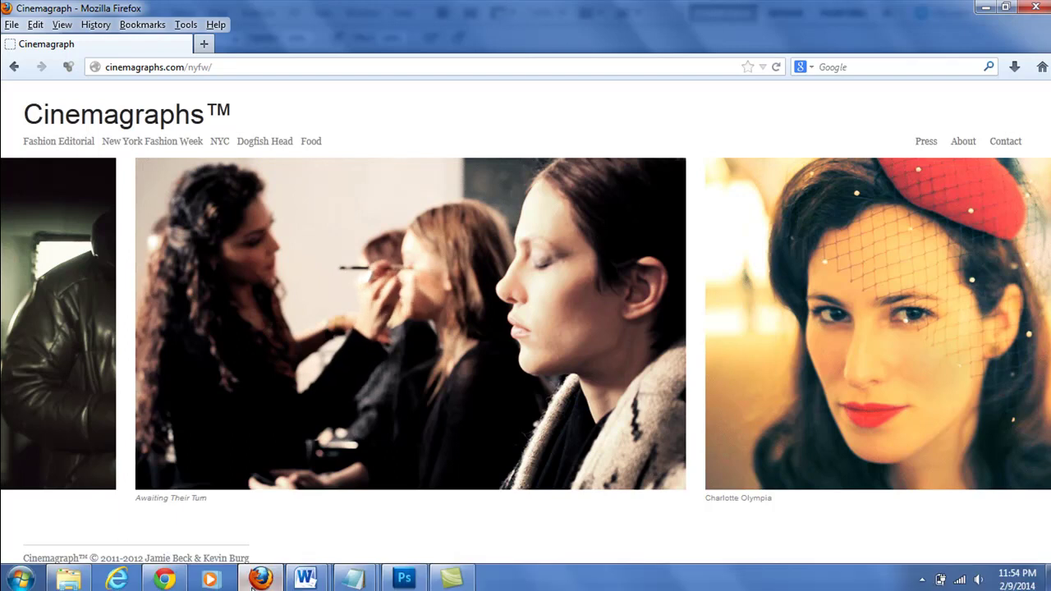
{"action": "left_click_drag", "start_coordinate": [265, 579], "coordinate": [605, 572]}
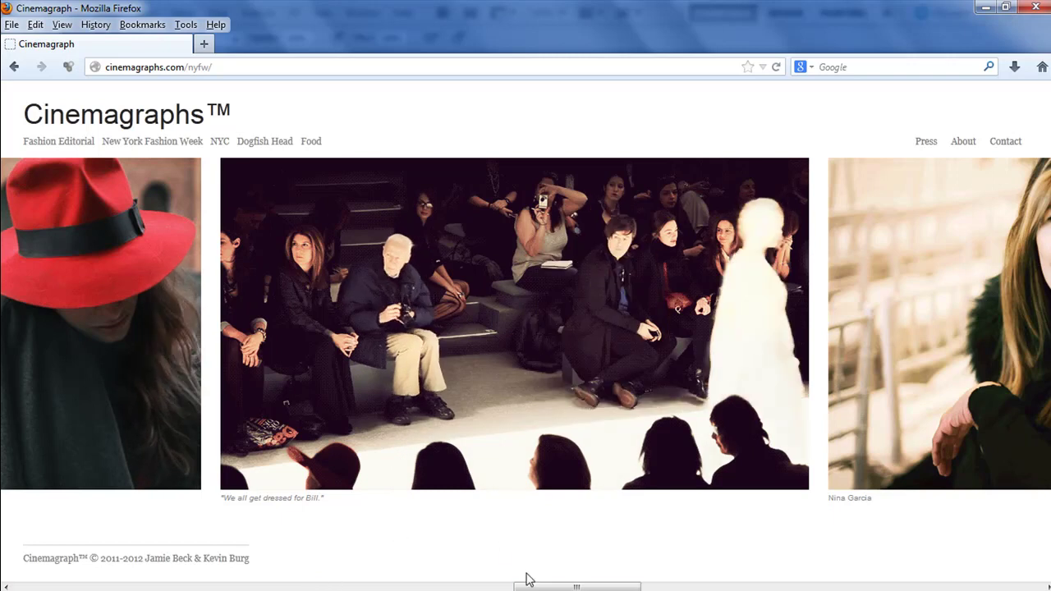
{"action": "left_click", "coordinate": [669, 587]}
{"action": "left_click_drag", "start_coordinate": [670, 586], "coordinate": [816, 578]}
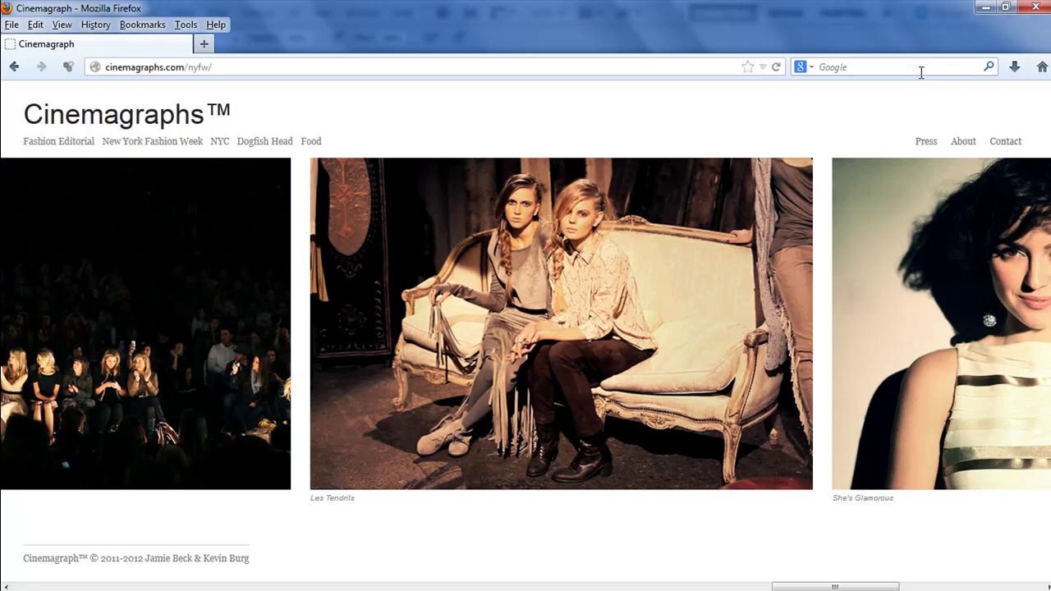
{"action": "left_click", "coordinate": [986, 9]}
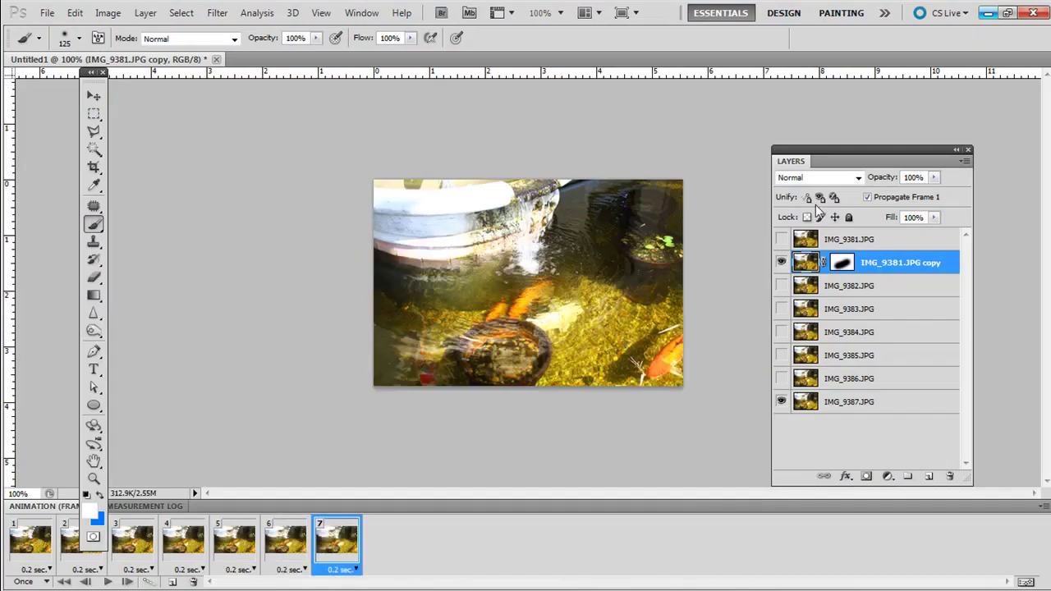